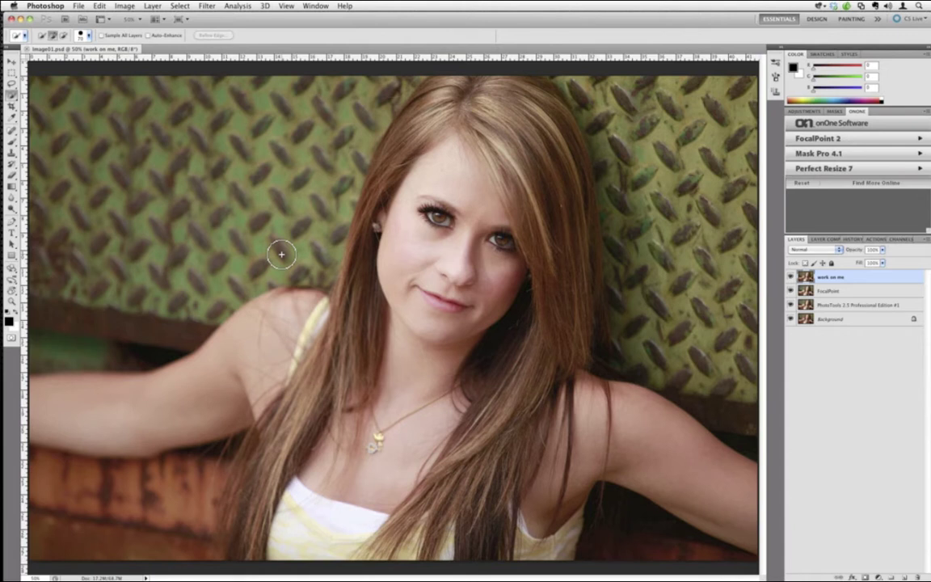
Examine where the onOne plug-ins are available: the onOne panel, the Extensions list and the Automate list
left_click(805, 111)
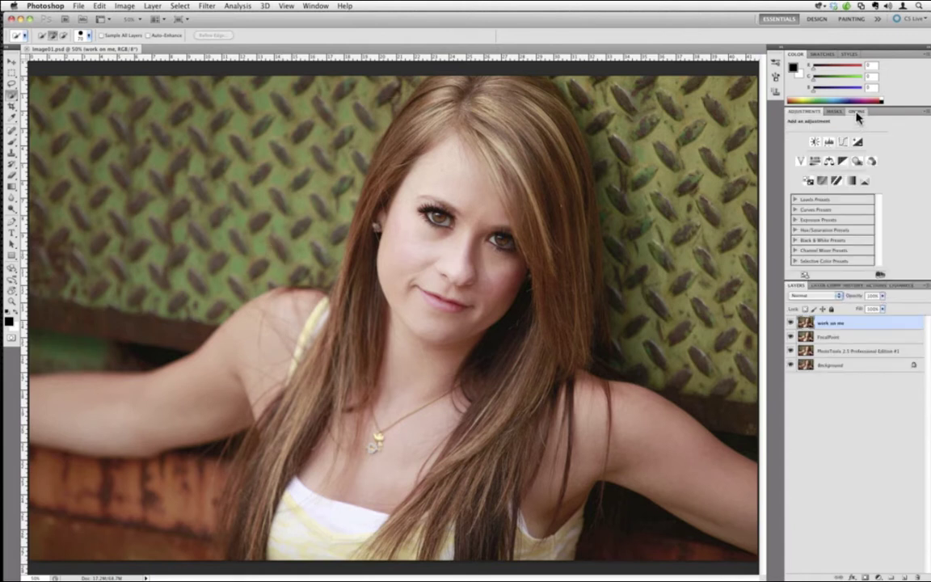
left_click(857, 112)
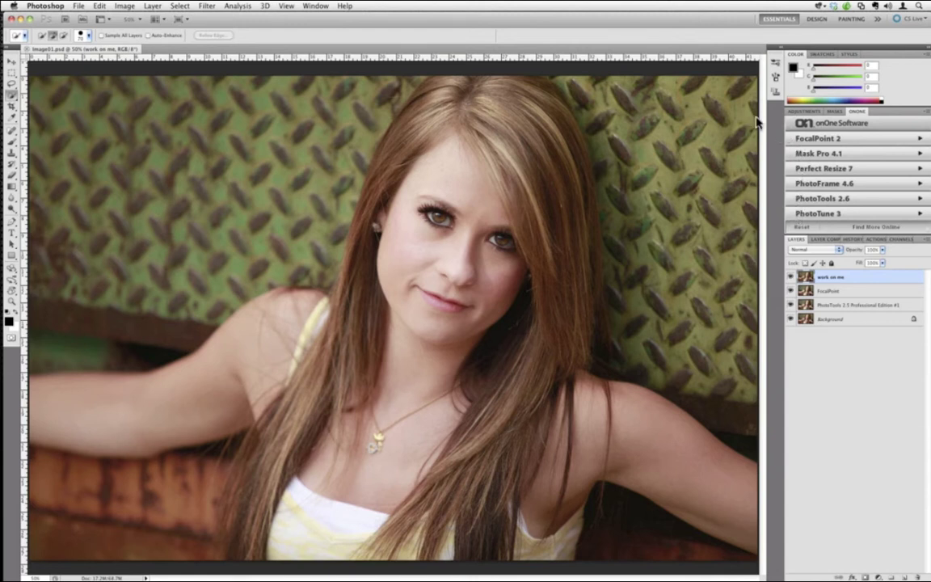
left_click(317, 6)
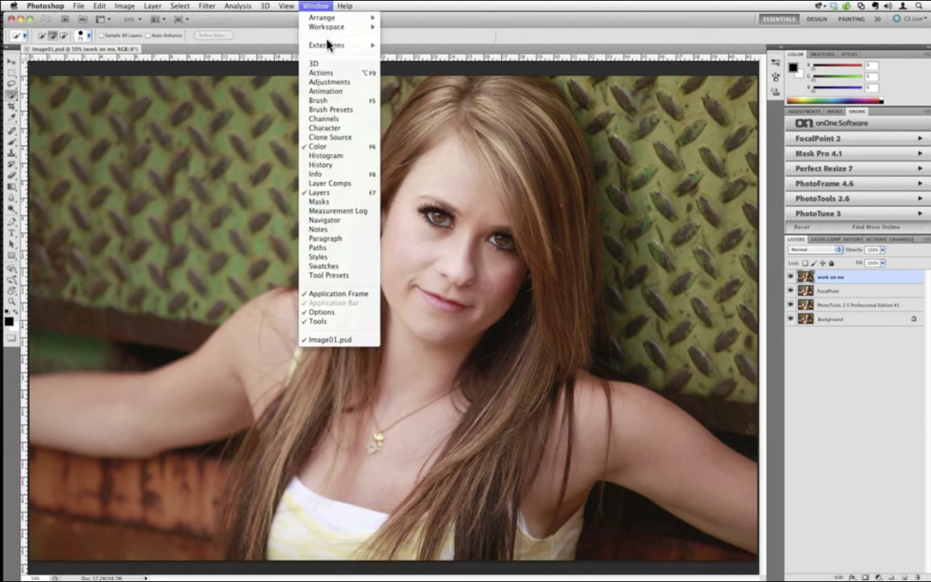
mouse_move(331, 45)
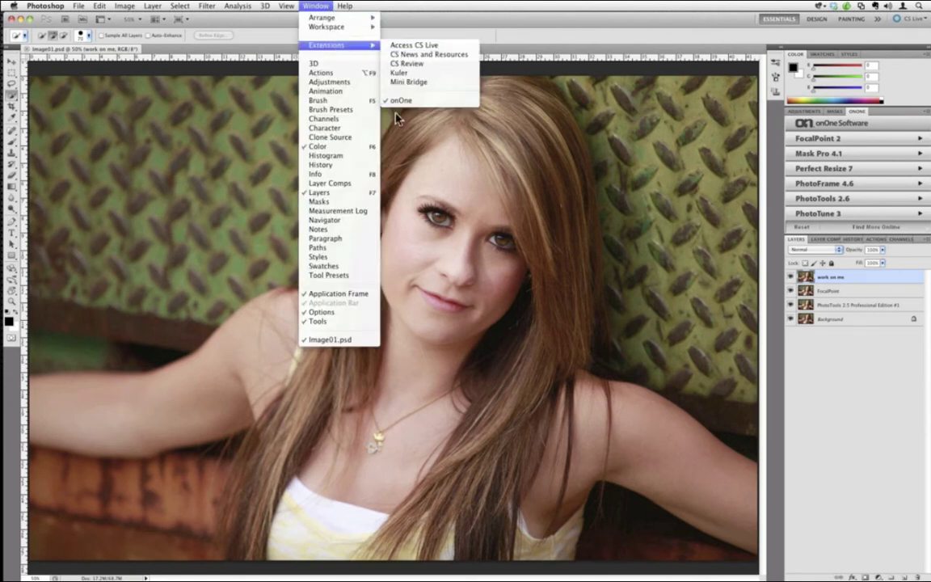
left_click(407, 135)
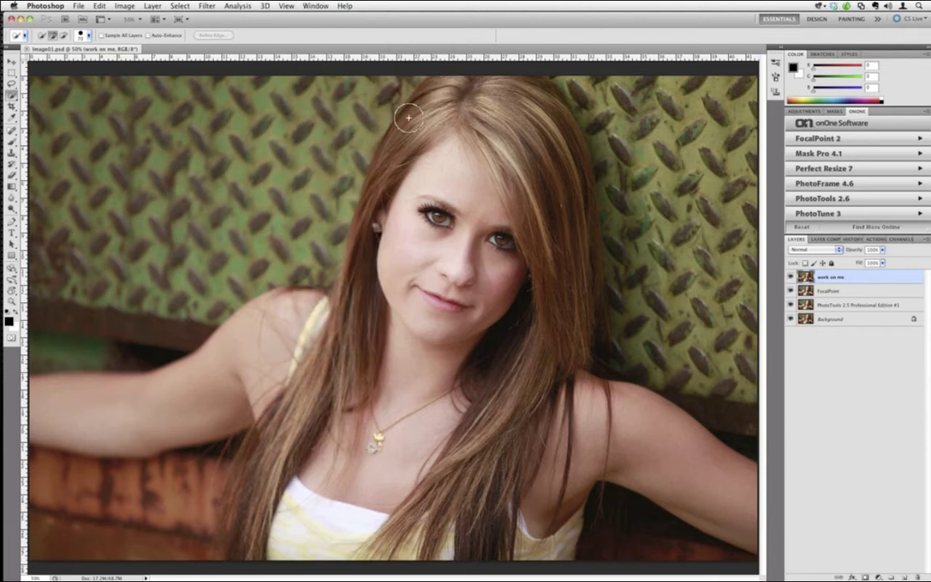
left_click(81, 7)
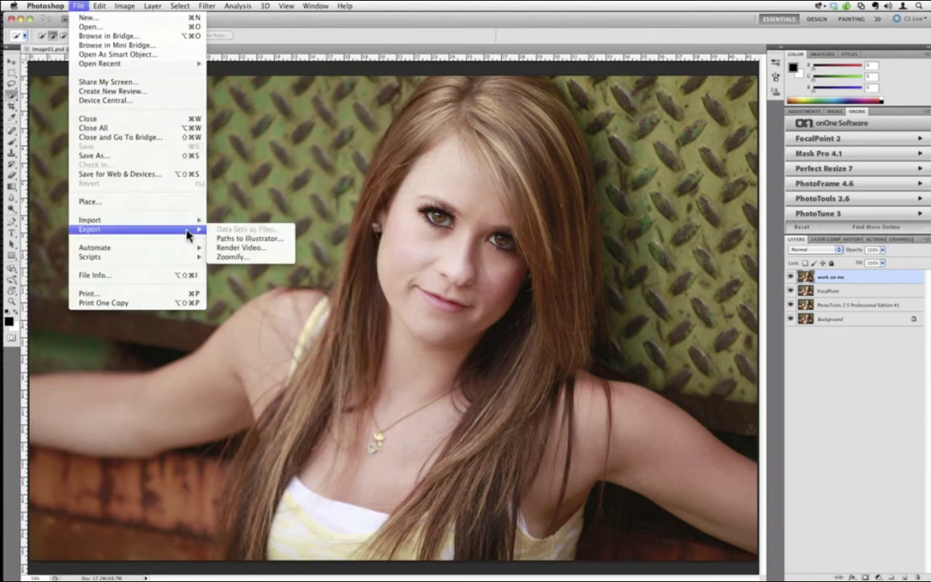
mouse_move(187, 252)
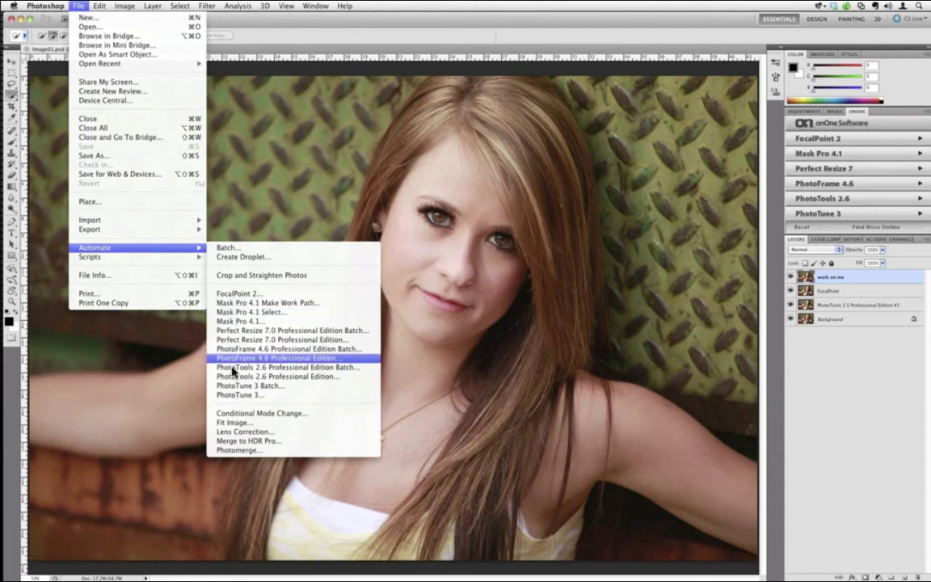
left_click(452, 344)
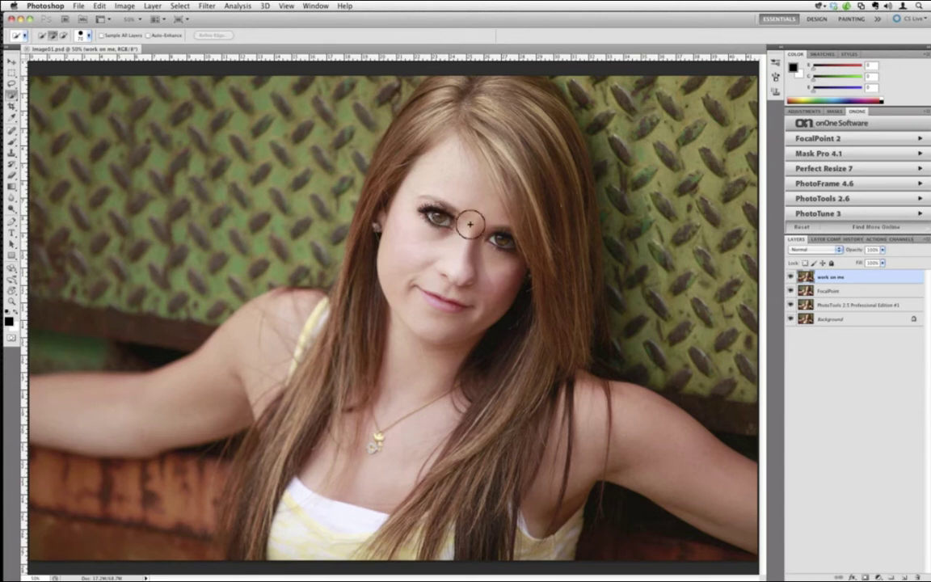
Open the image in PhotoTools 2.6 Professional Edition and browse the effects in the Portrait Enhance category
left_click(78, 6)
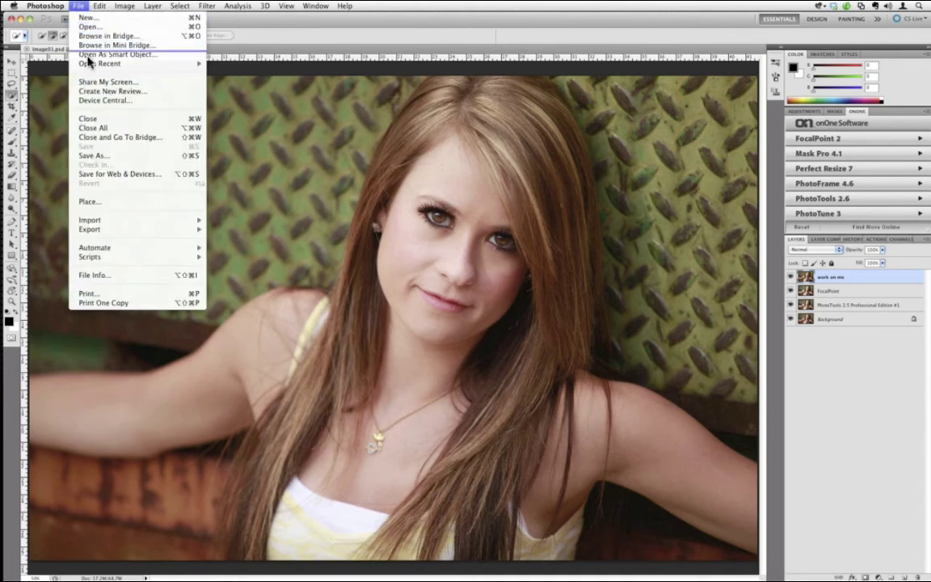
mouse_move(162, 248)
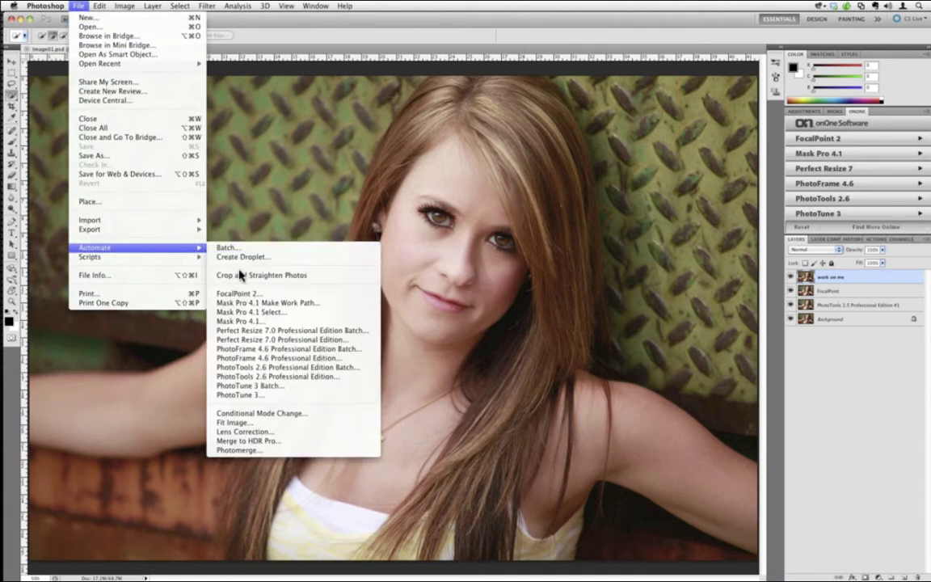
left_click(254, 379)
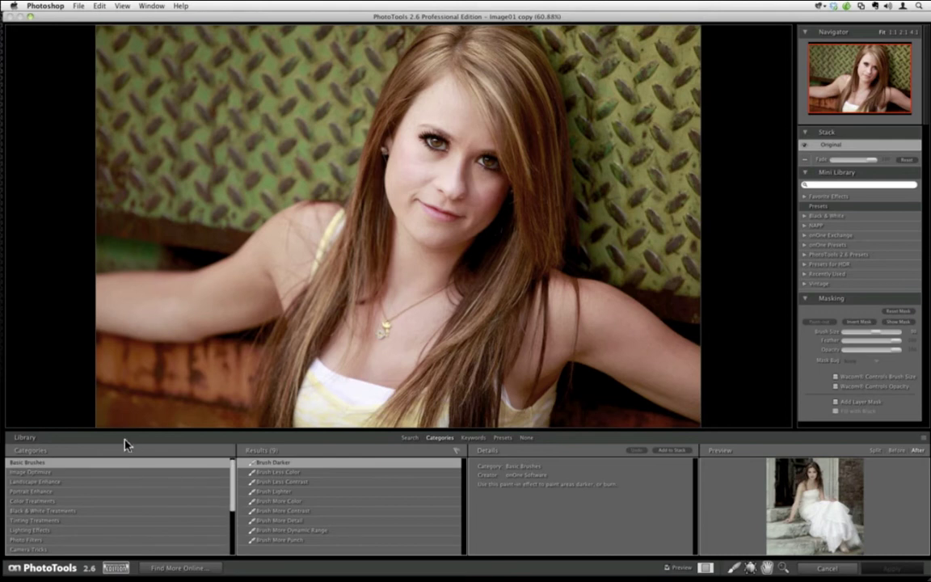
left_click(64, 491)
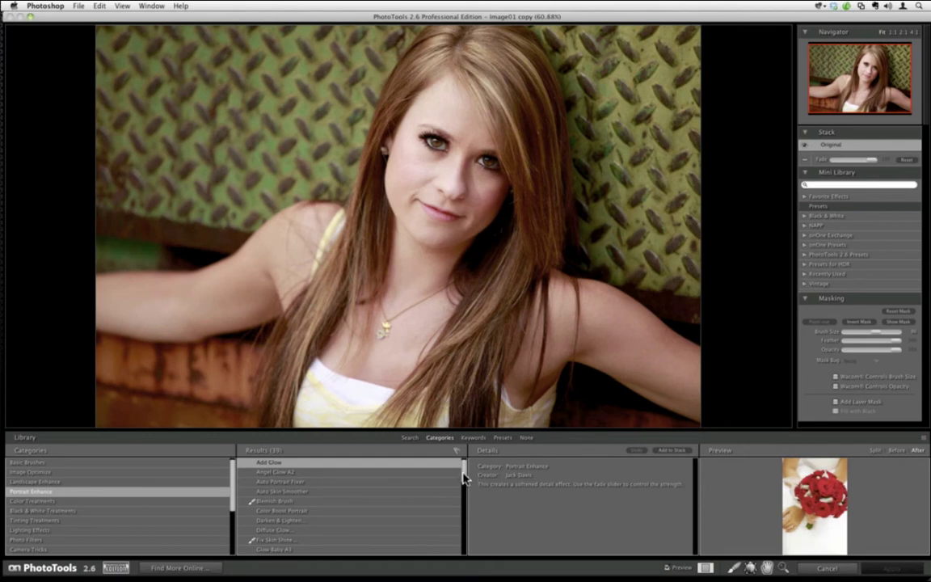
mouse_move(464, 477)
left_mouse_down()
mouse_move(464, 497)
mouse_move(463, 467)
left_mouse_up()
Try to magnify the woman's face in the PhotoTools preview, and close PhotoTools without applying anything
left_click(782, 567)
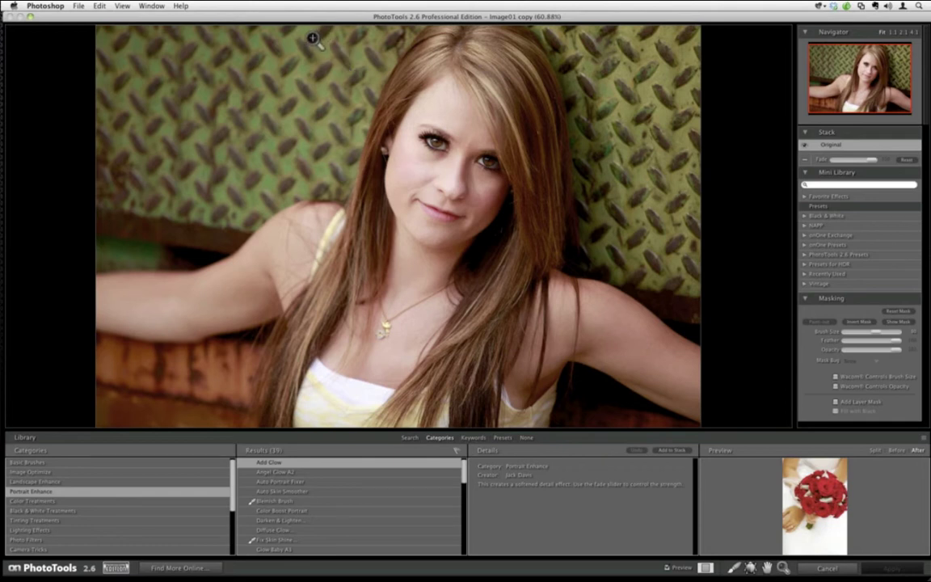
left_click_drag(307, 36, 605, 325)
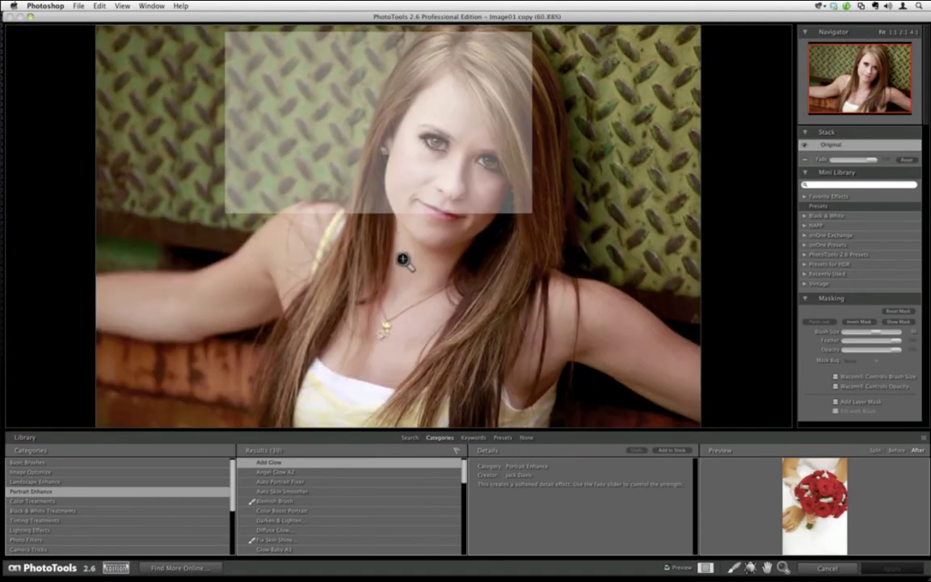
key("super+0")
left_click(406, 266)
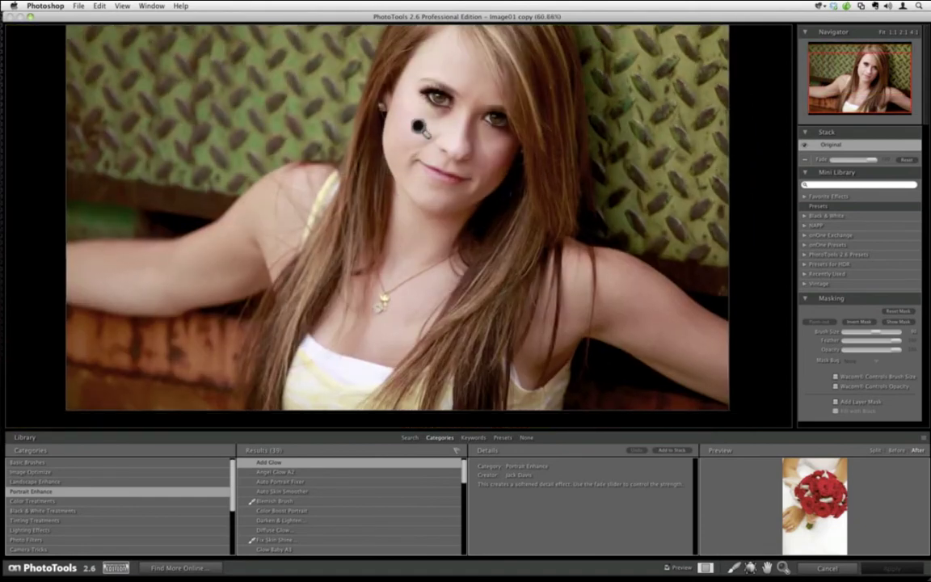
left_click(420, 127)
key("super+0")
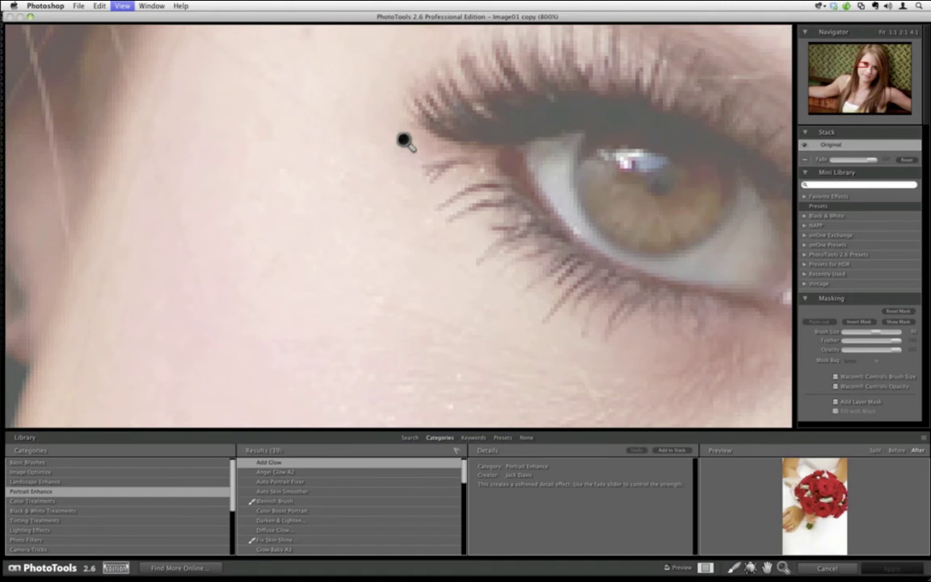
left_click_drag(260, 38, 614, 306)
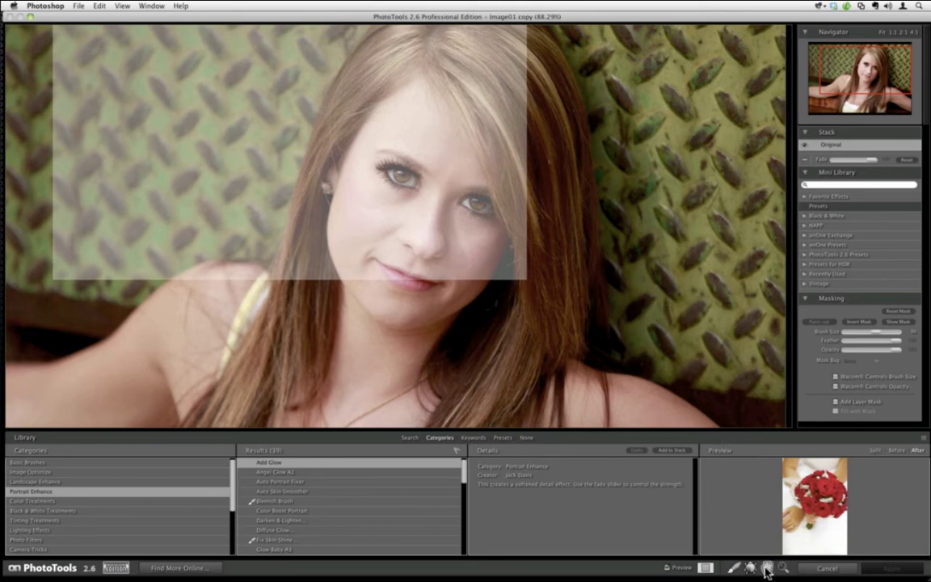
left_click(557, 249, "alt")
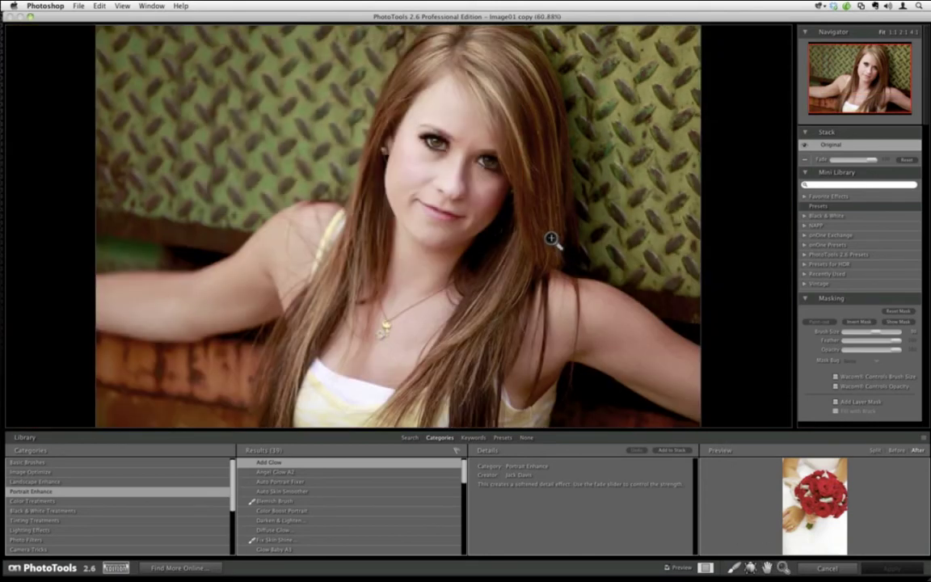
left_click_drag(554, 244, 545, 241)
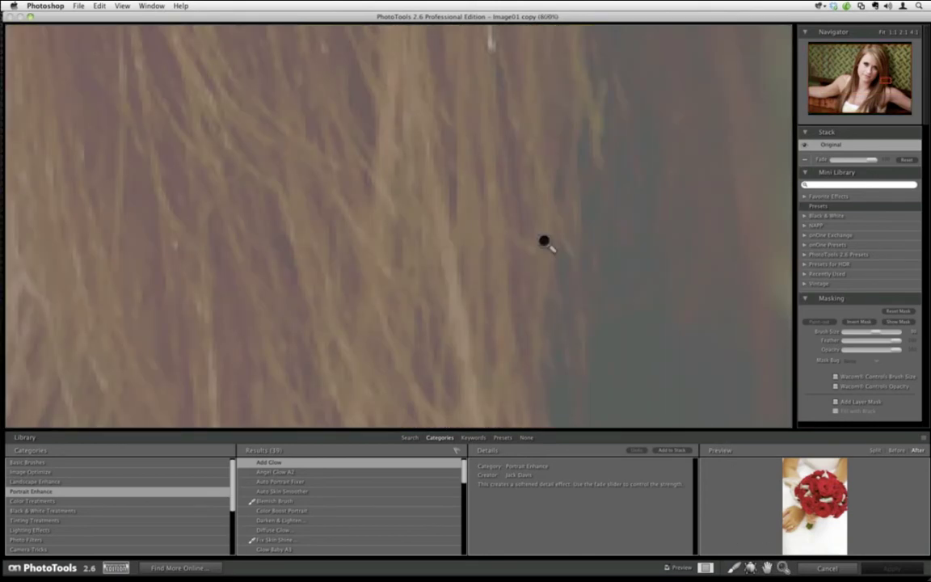
scroll(544, 241, "down", 3)
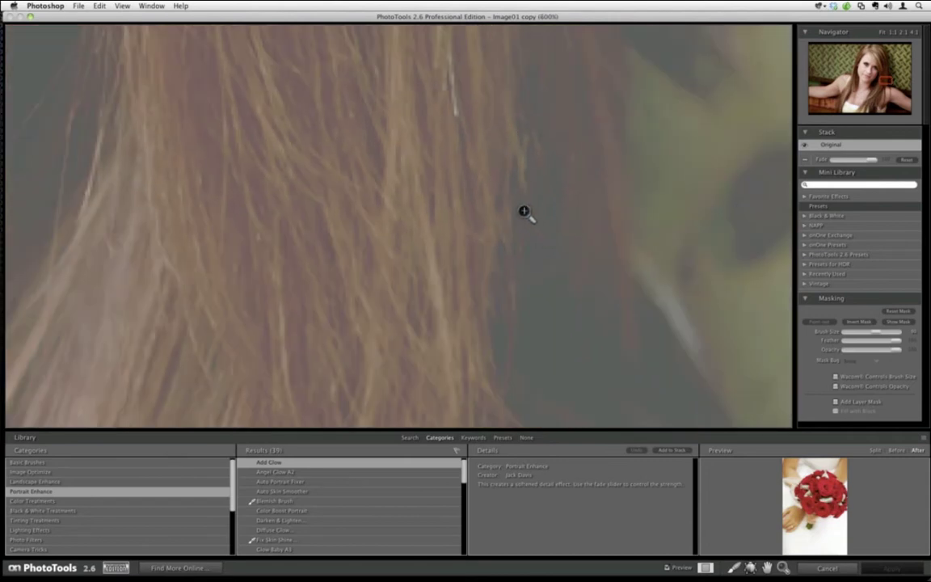
left_click_drag(524, 212, 294, 100)
scroll(294, 101, "down", 1)
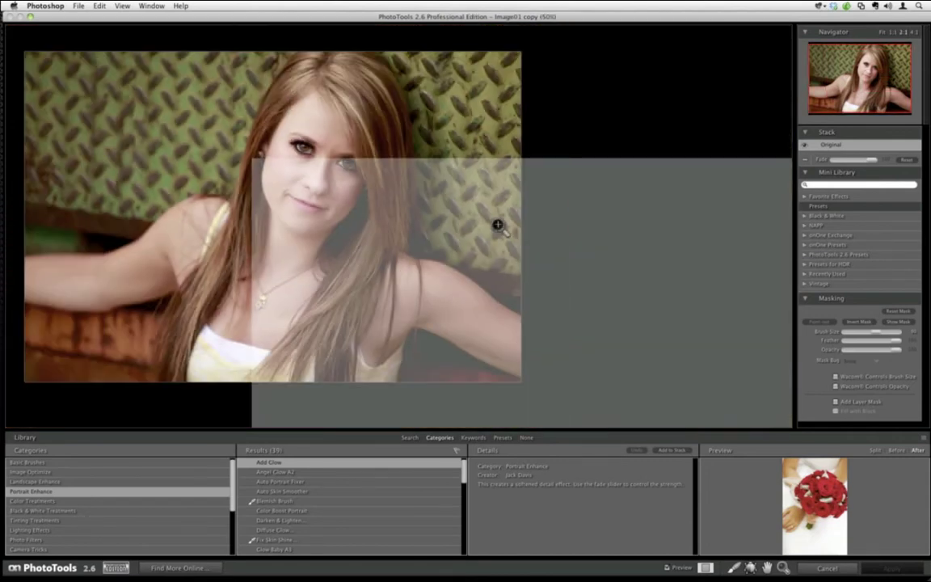
left_click(825, 569)
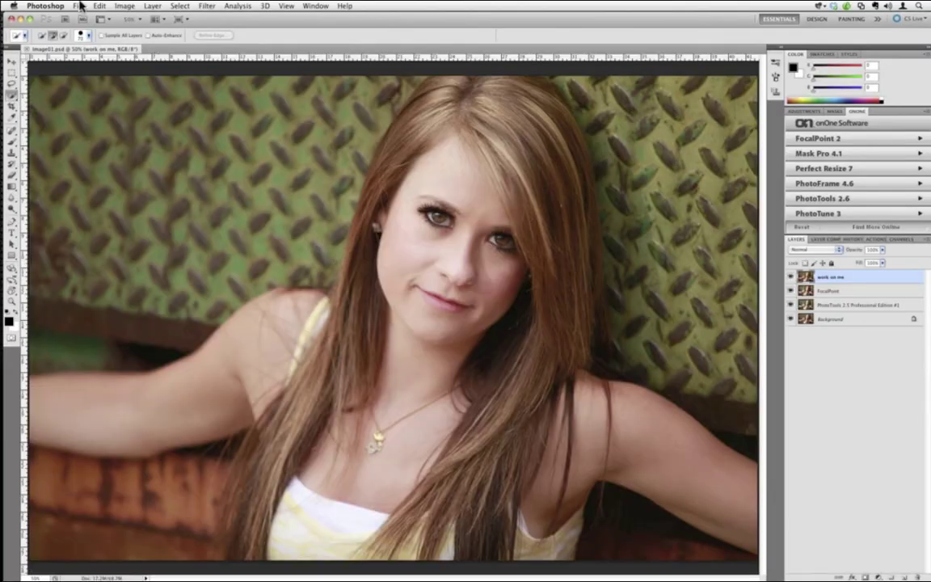
Open the work on me layer in PhotoTools 2.6 Professional Edition again
left_click(78, 6)
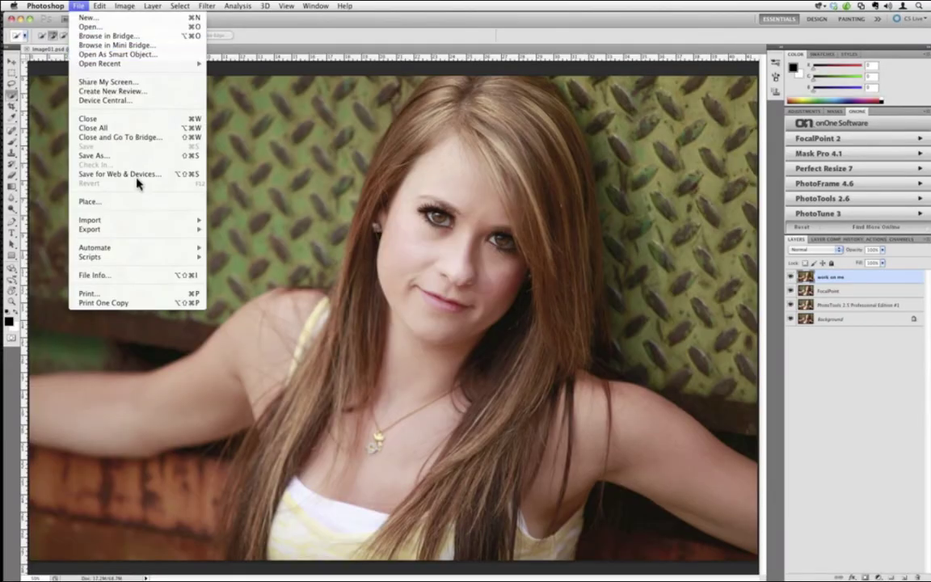
mouse_move(157, 247)
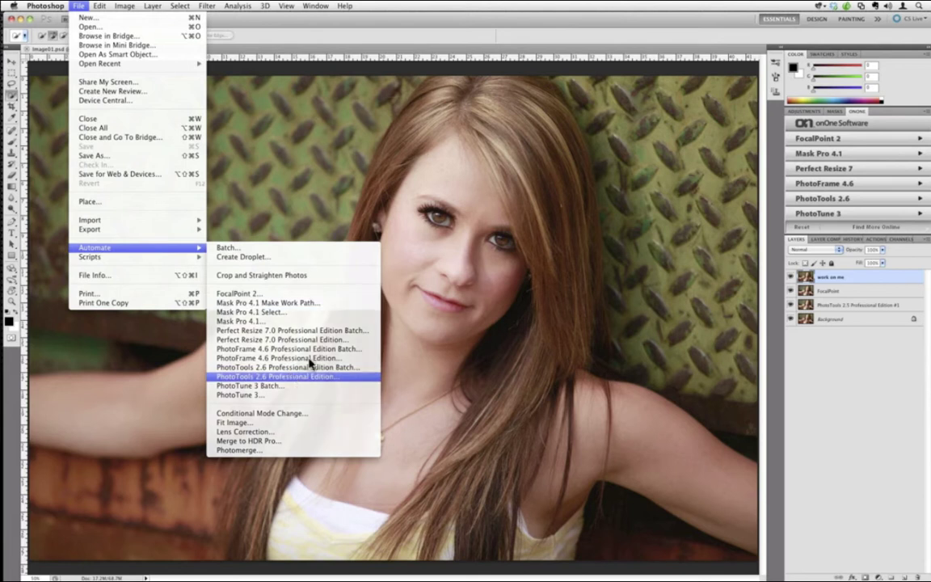
left_click(293, 378)
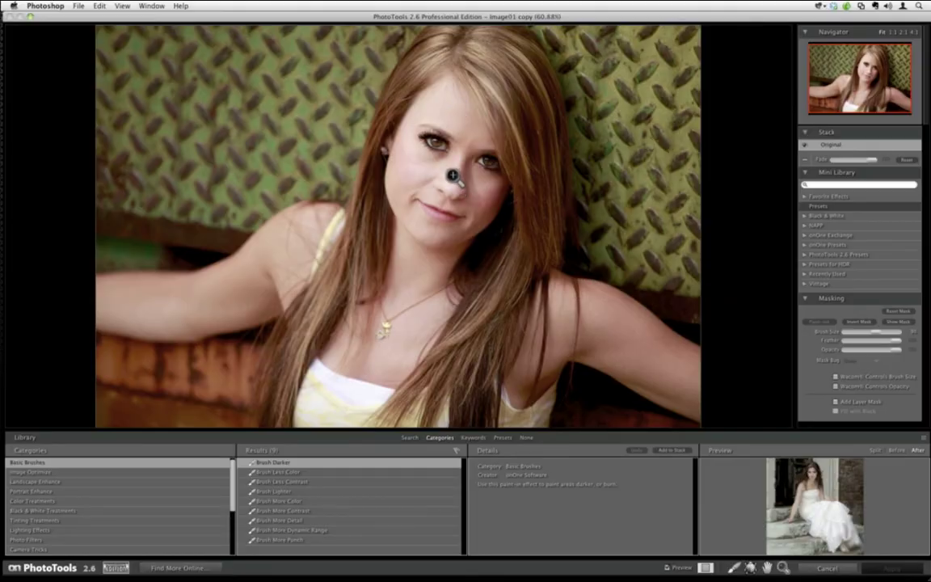
left_click(456, 184)
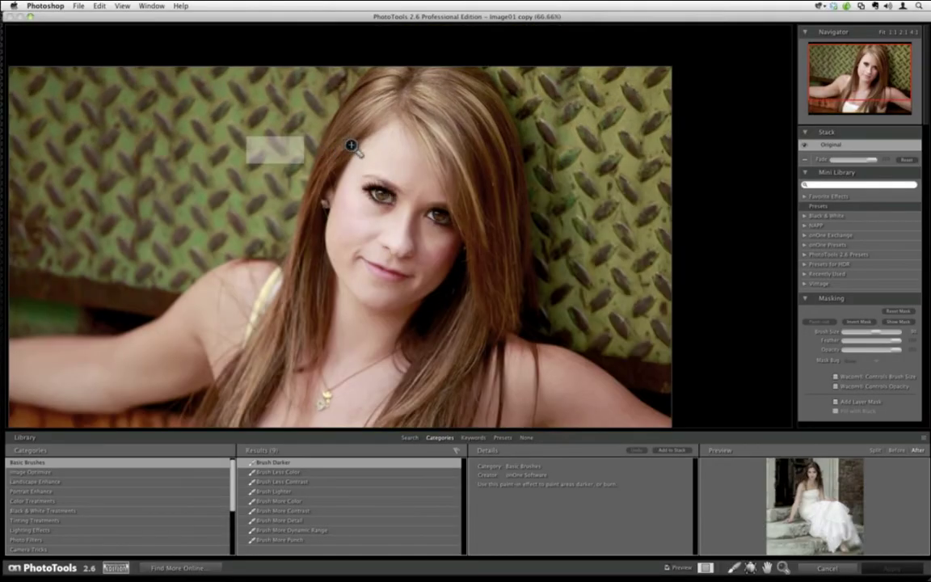
left_click(768, 569)
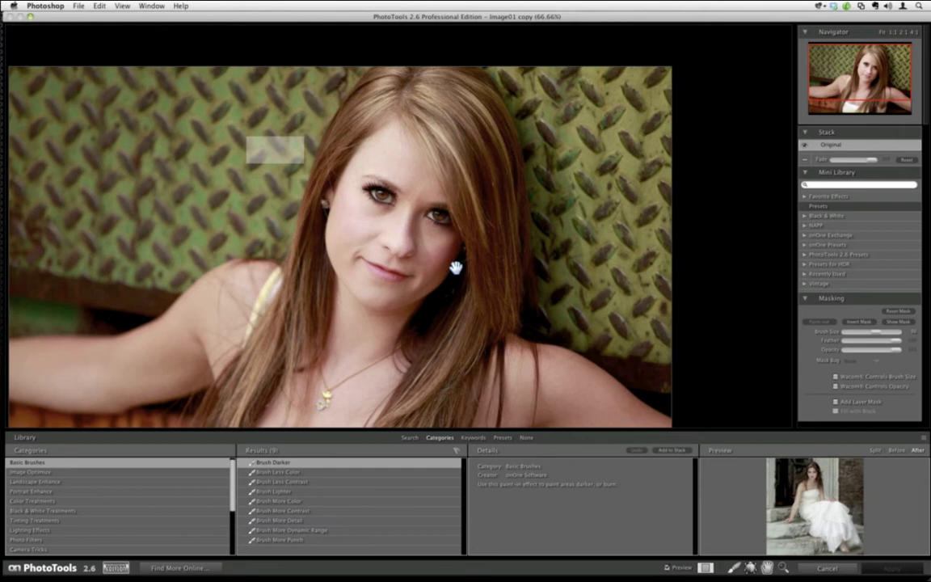
left_click_drag(466, 264, 443, 230)
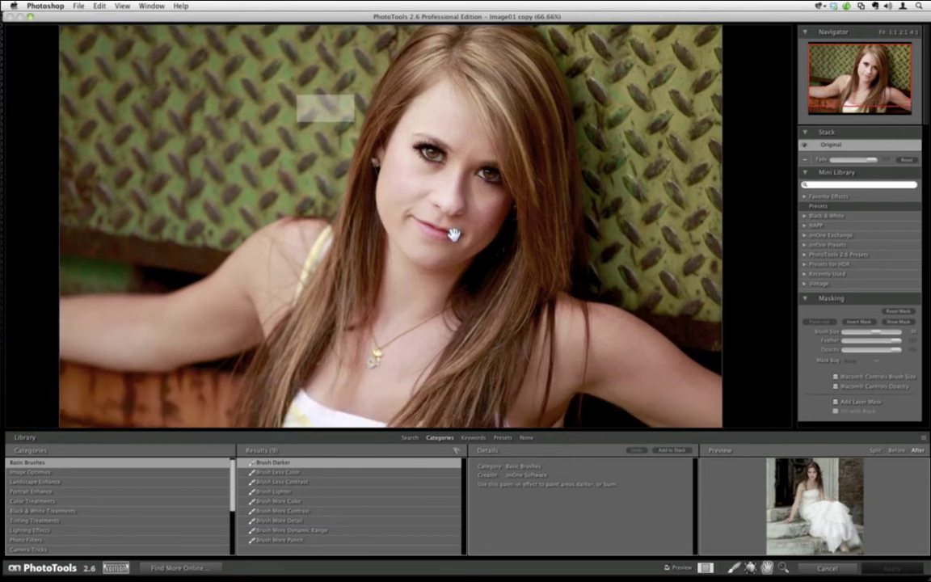
Add the Auto Skin Smoother effect from the Portrait Enhance category to the stack, using the middle skin-tone option
left_click(58, 491)
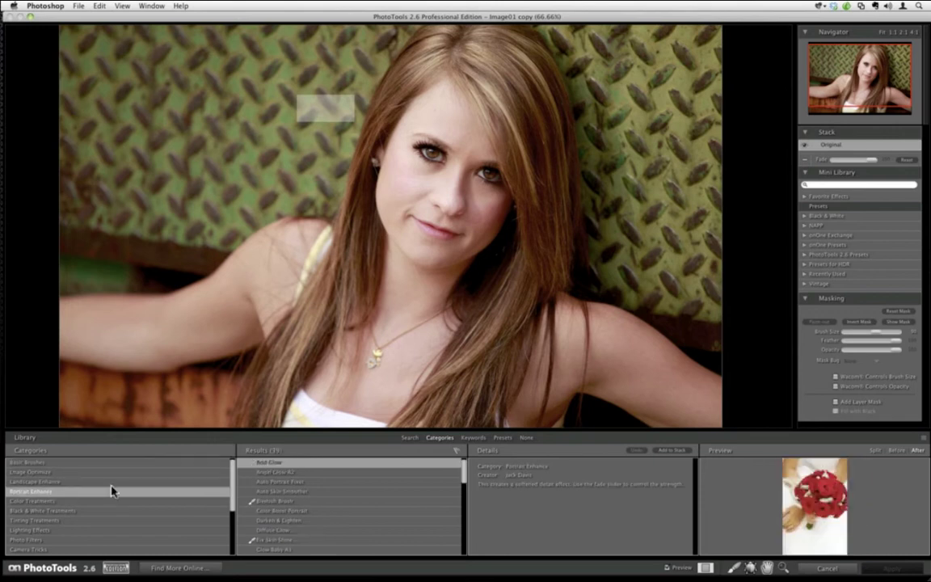
left_click(281, 491)
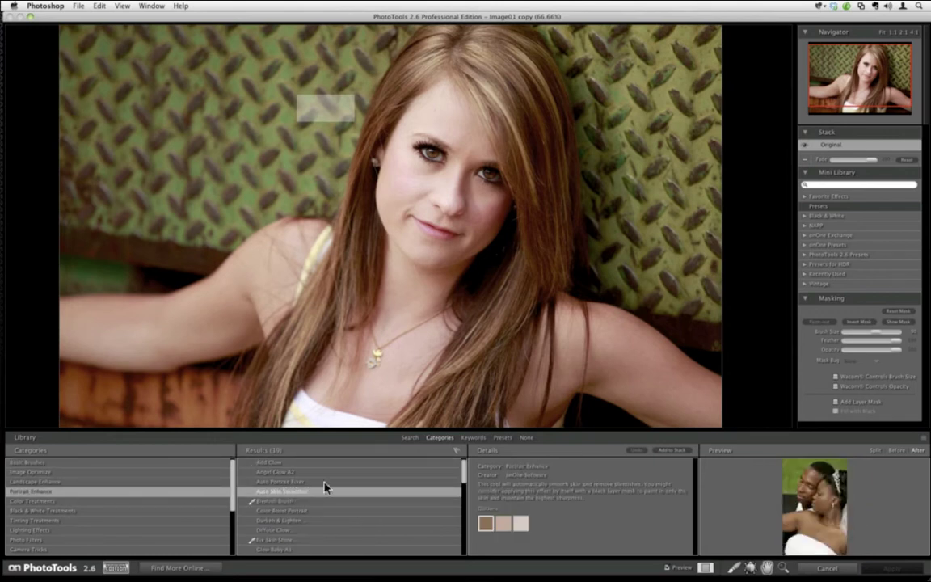
left_click(504, 527)
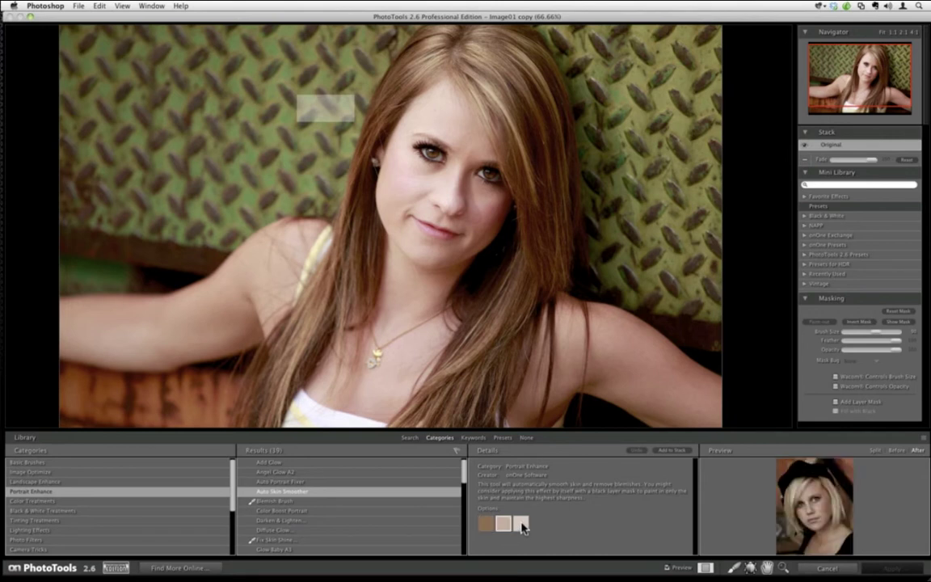
left_click(523, 526)
left_click(672, 451)
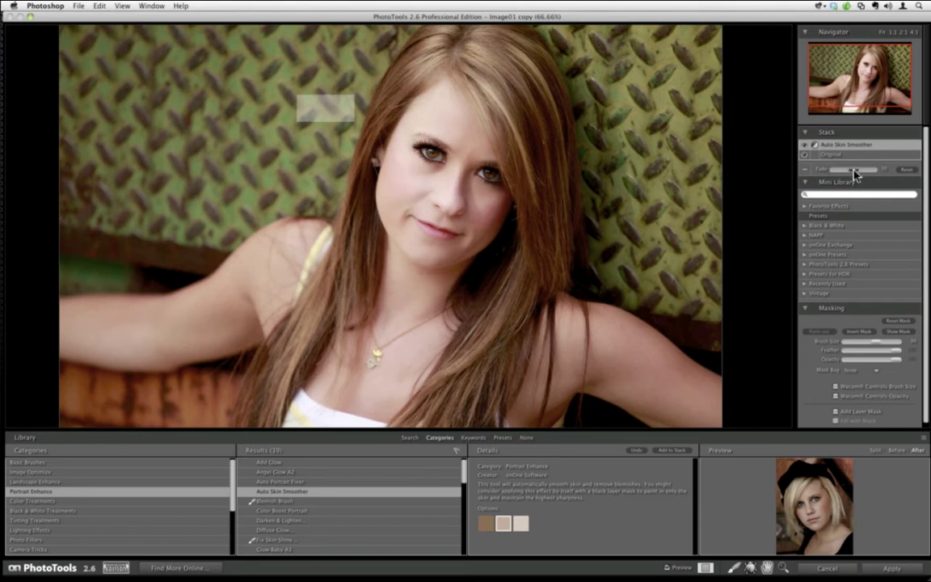
Try weaker and stronger fades of the Auto Skin Smoother effect and settle on about 40
left_click_drag(855, 174, 826, 174)
left_click_drag(846, 180, 892, 178)
left_click_drag(868, 176, 836, 172)
left_click_drag(840, 171, 851, 171)
Inspect the smoothed skin on the woman's face at 100% magnification
left_click(786, 569)
left_click_drag(256, 44, 649, 378)
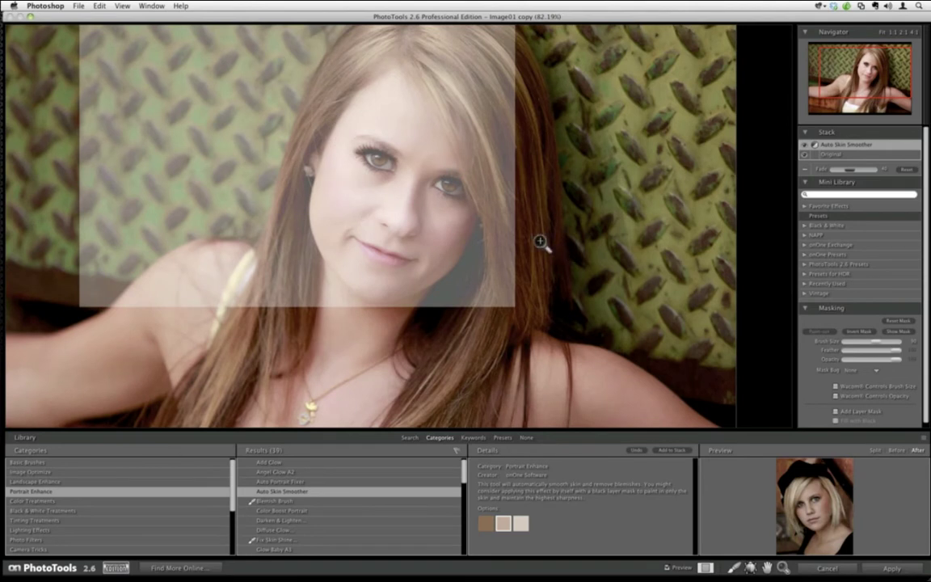
key("h")
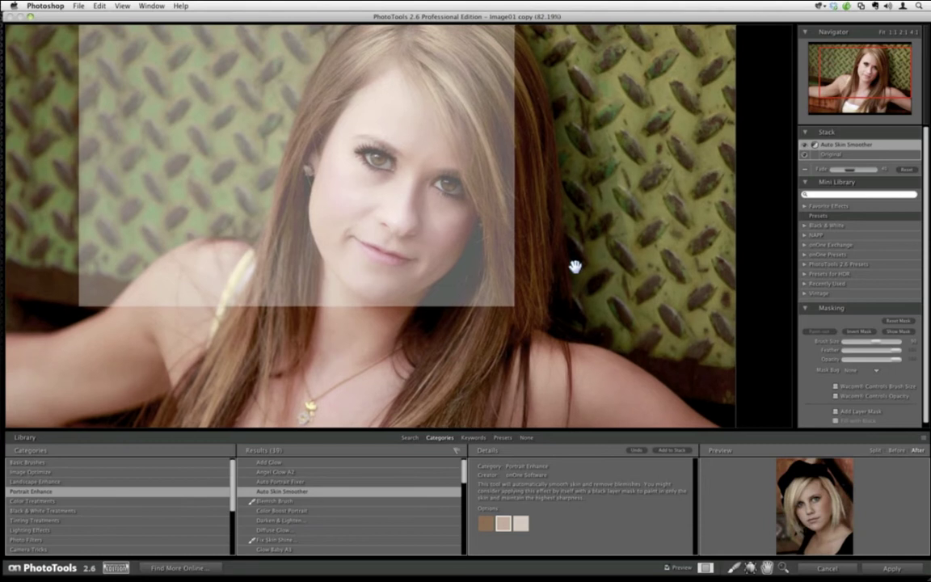
left_click_drag(575, 264, 688, 289)
key("z")
left_click(421, 212)
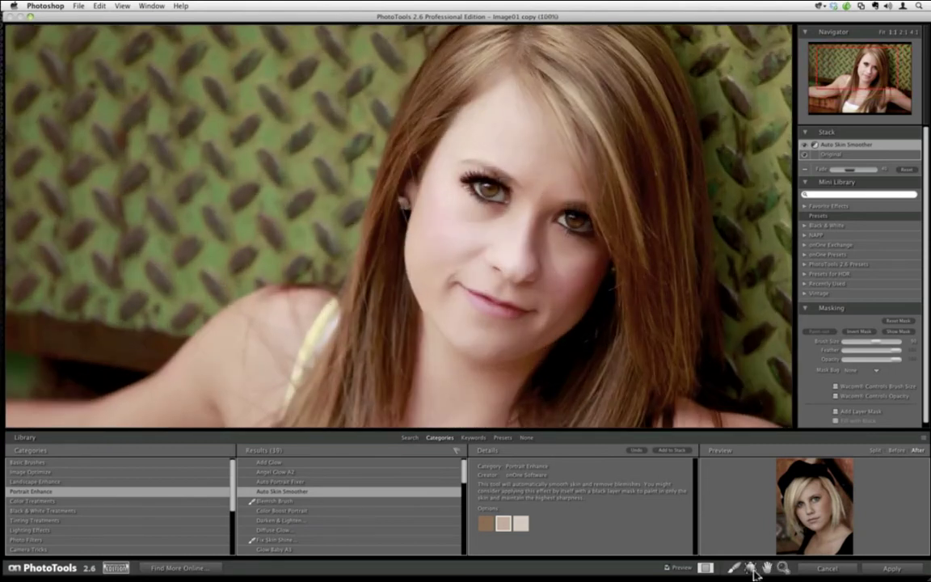
Add the Model Skin effect to the stack and paint it in beneath the woman's eyes with a smaller masking brush
key("b")
key("bracketleft")
key("bracketleft")
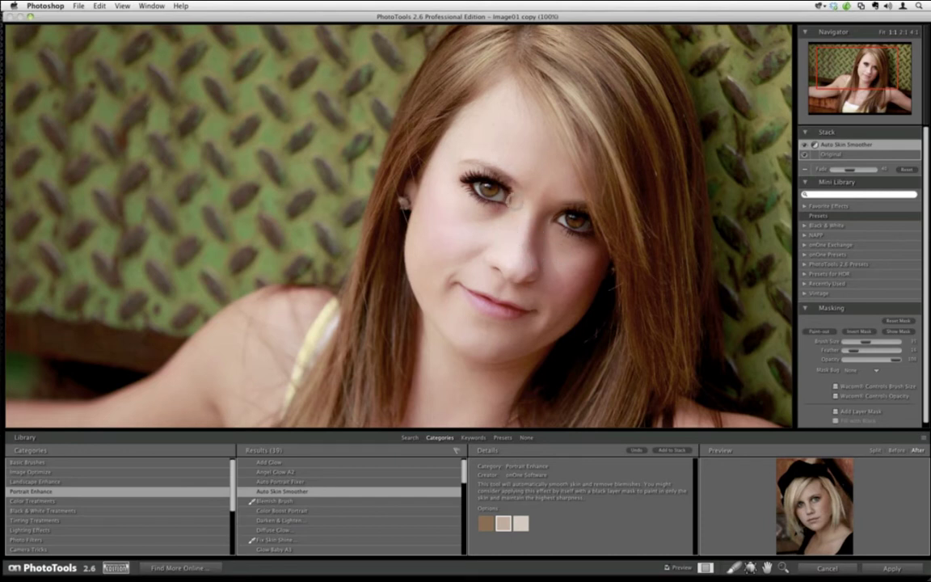
scroll(323, 499, "down", 5)
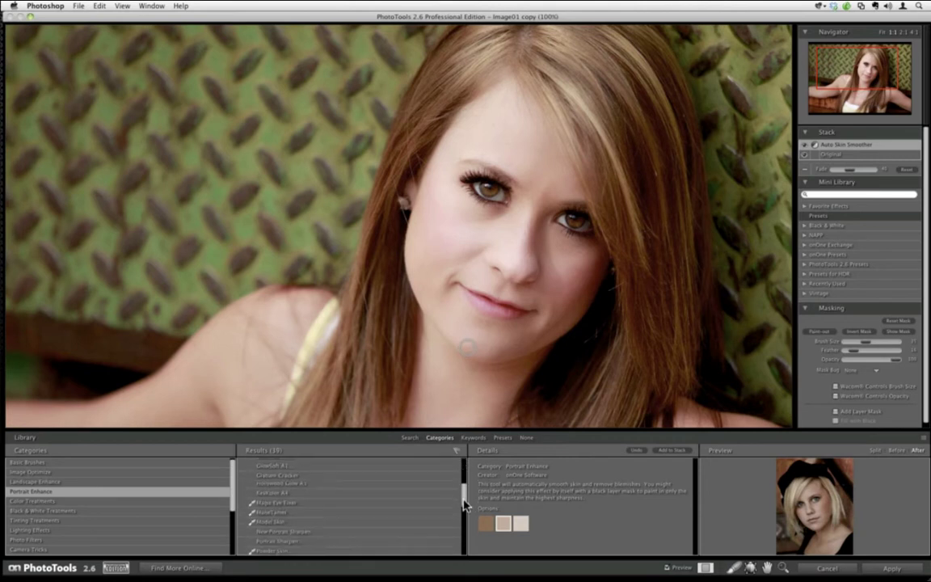
left_click(319, 502)
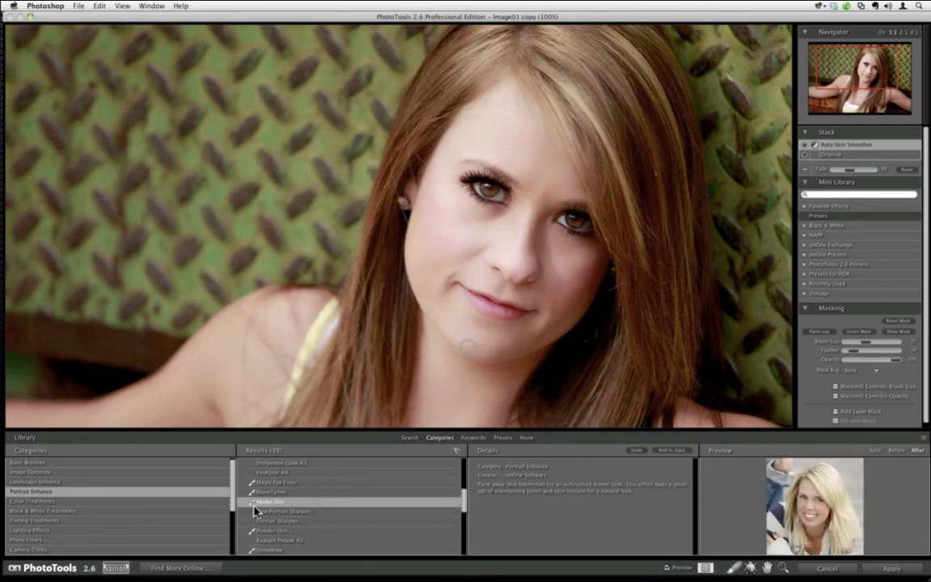
left_click(663, 452)
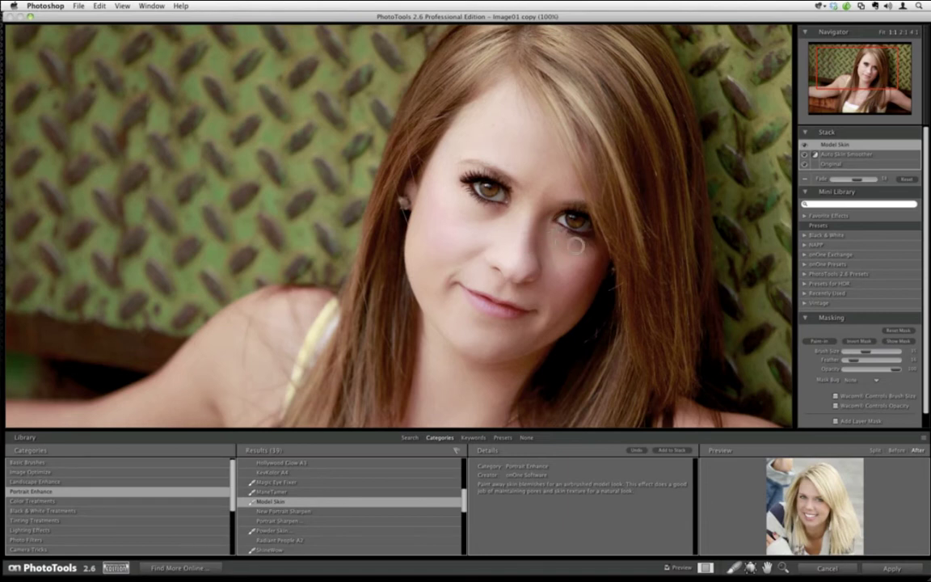
left_click_drag(494, 208, 483, 212)
Add the Magic Eye Fixer effect from the Portrait Enhance category and paint it over both of the woman's eyes
left_click(294, 483)
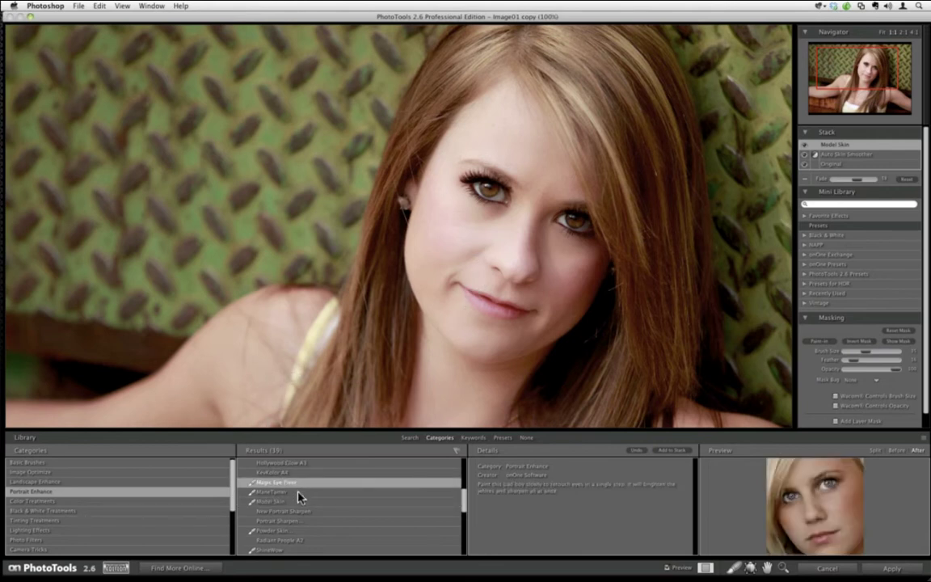
left_click(112, 464)
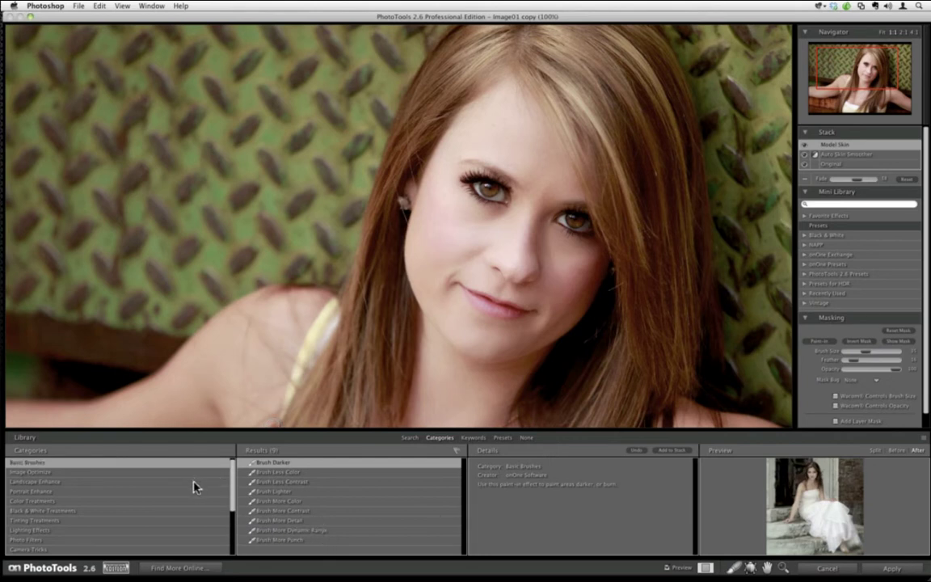
left_click(119, 493)
scroll(466, 481, "down", 5)
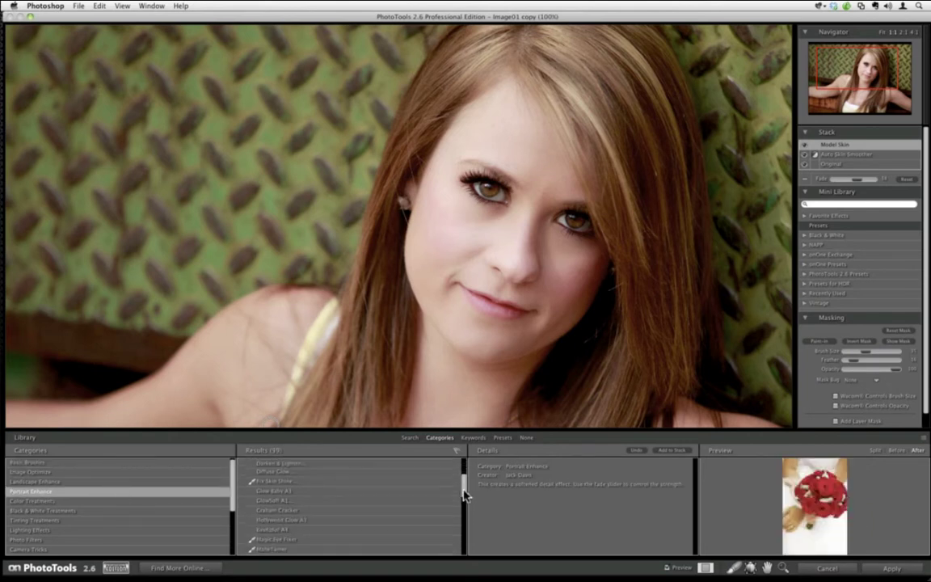
left_click(271, 489)
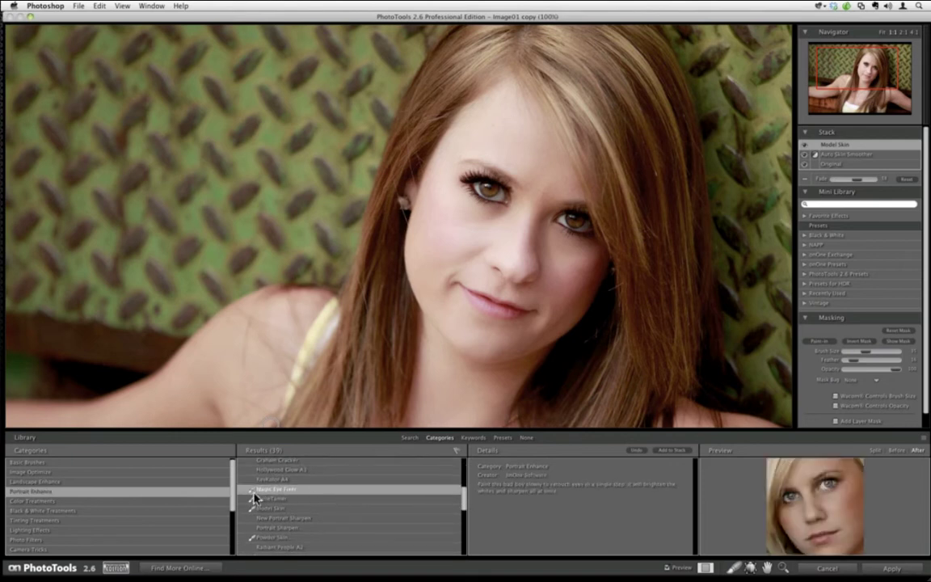
left_click(673, 450)
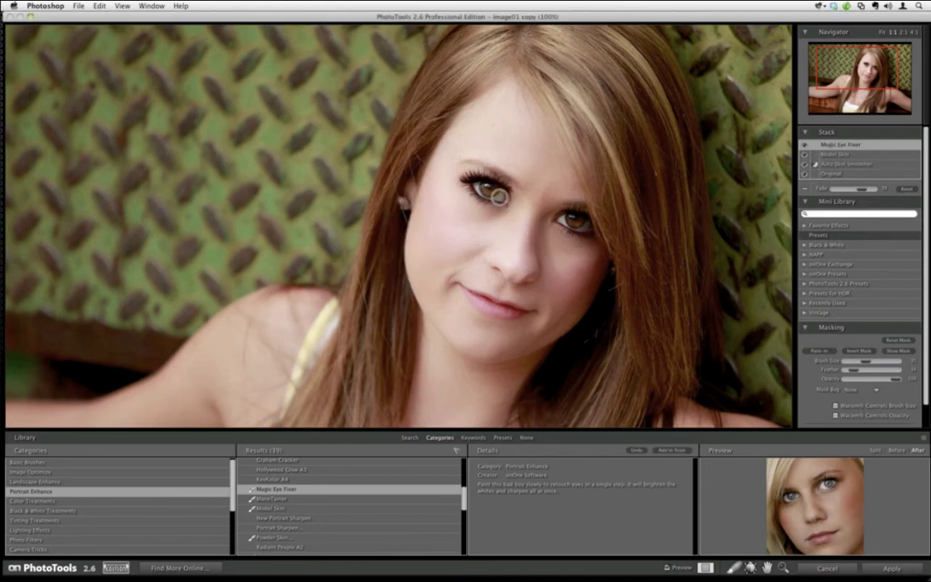
left_click_drag(578, 227, 531, 234)
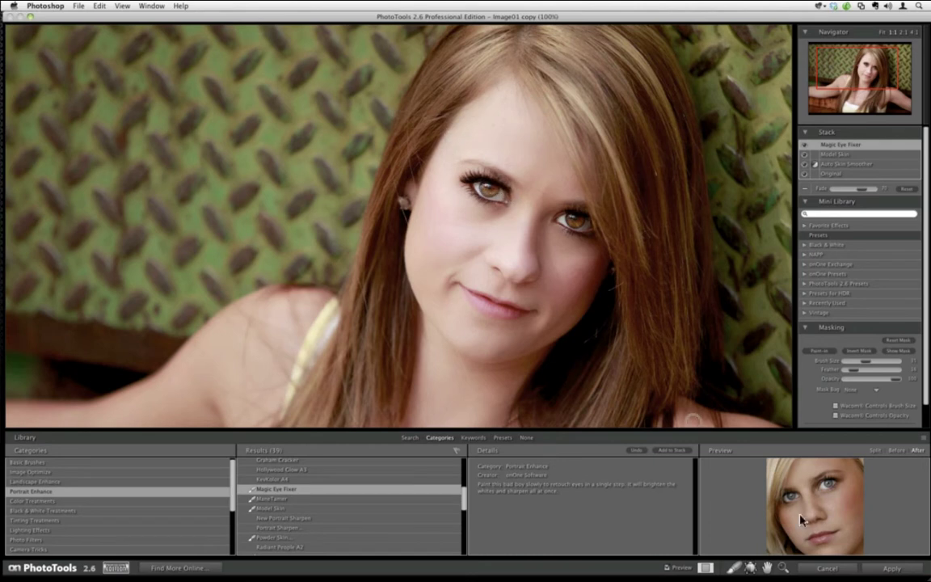
With the whole portrait in view, try a stronger fade of Magic Eye Fixer and settle on about 35
left_click(766, 568)
double_click(766, 568)
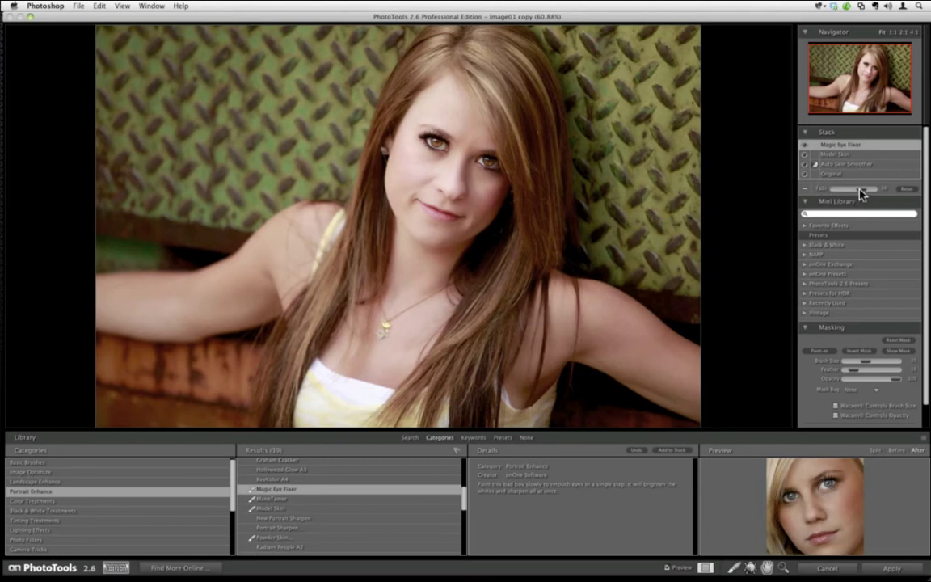
left_click_drag(861, 192, 886, 202)
left_click_drag(884, 202, 847, 201)
Compare the colour options of the Vintage effect in Film & Darkroom and add it to the stack with the Red-Yellow option
scroll(234, 496, "down", 4)
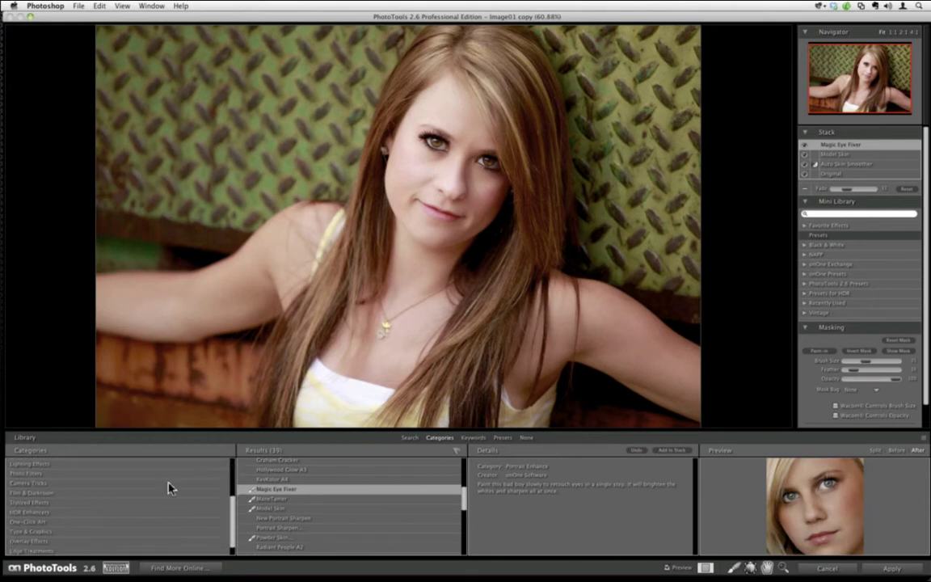
left_click(95, 494)
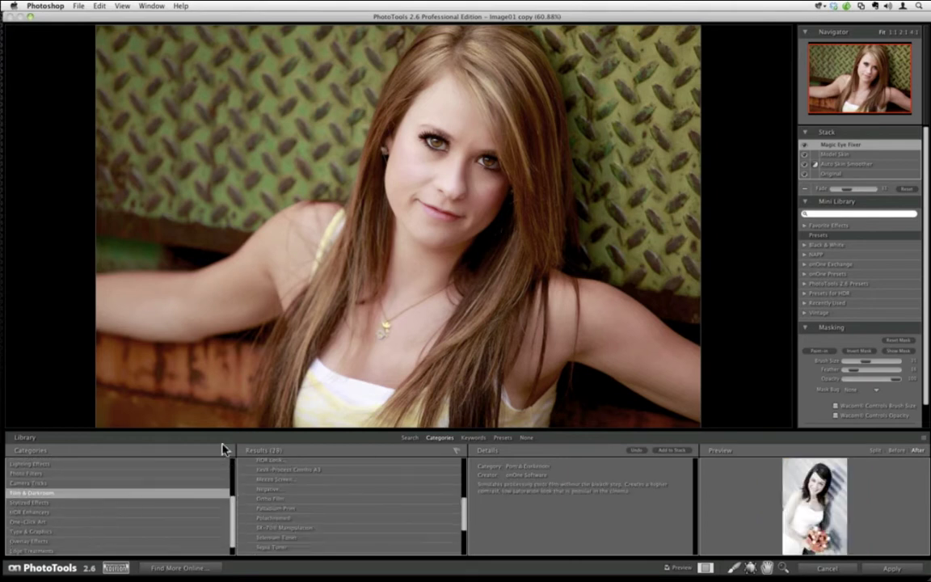
scroll(463, 522, "down", 4)
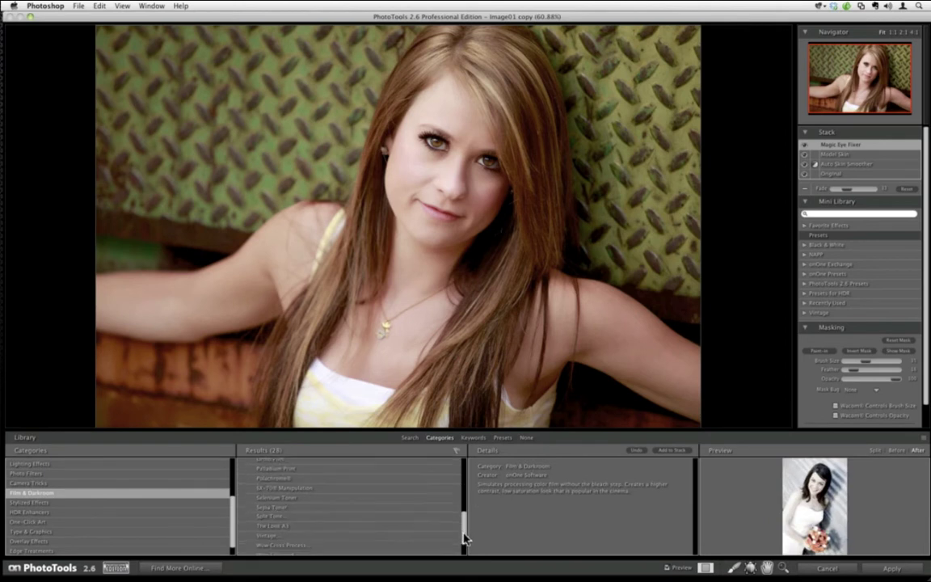
left_click(313, 514)
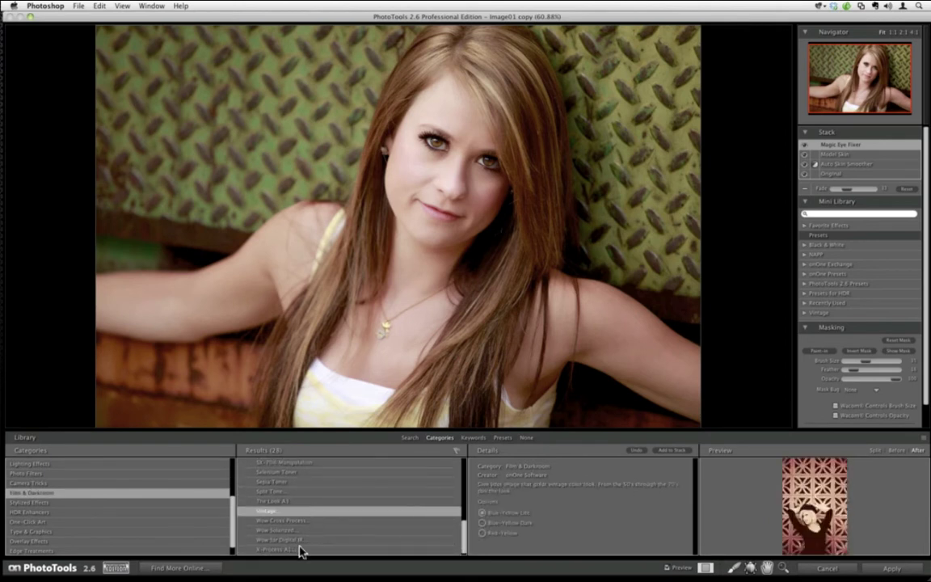
left_click(483, 524)
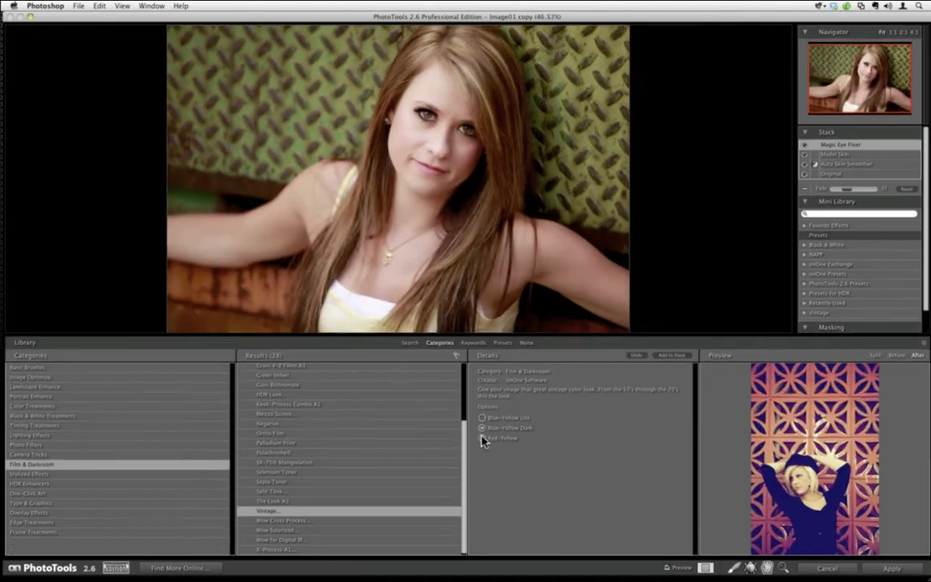
left_click(494, 442)
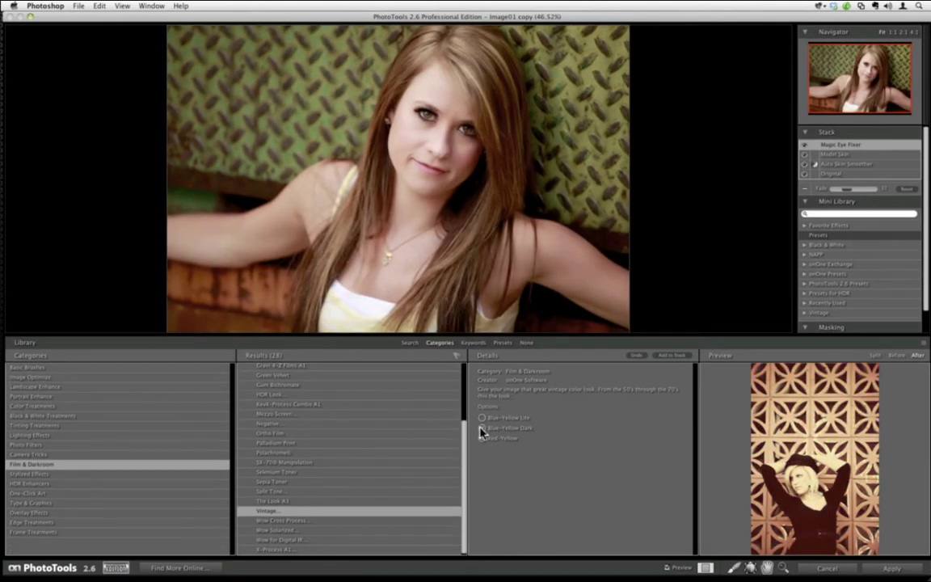
left_click(482, 420)
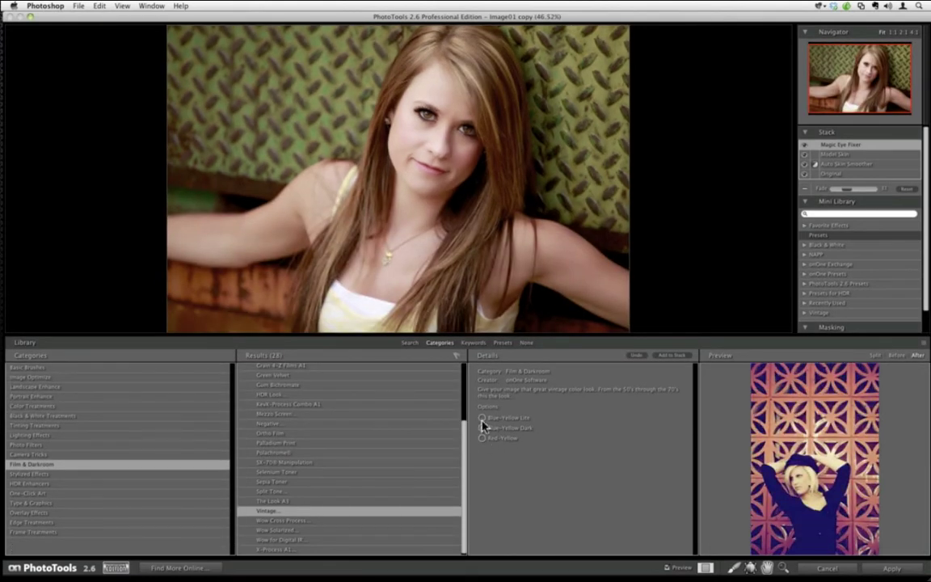
left_click(919, 354)
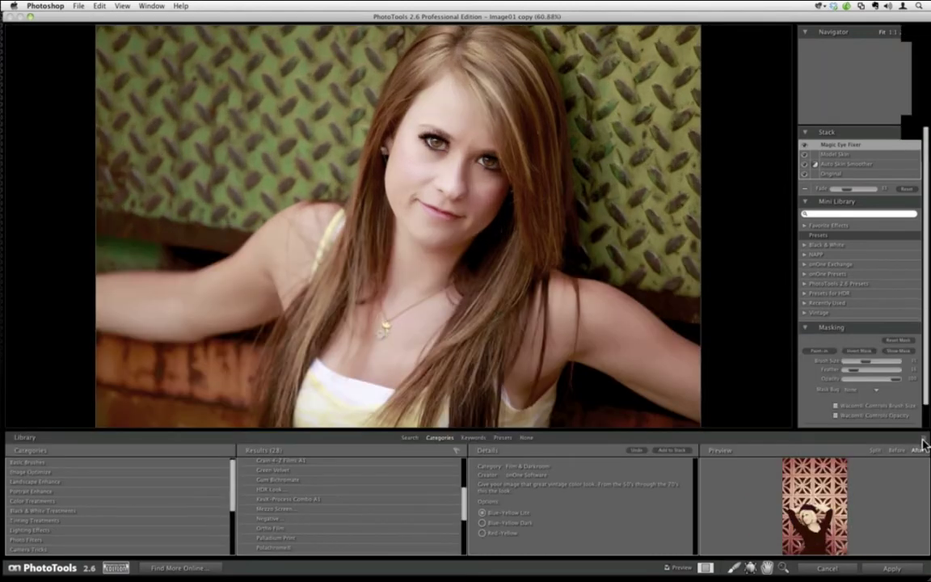
left_click(671, 450)
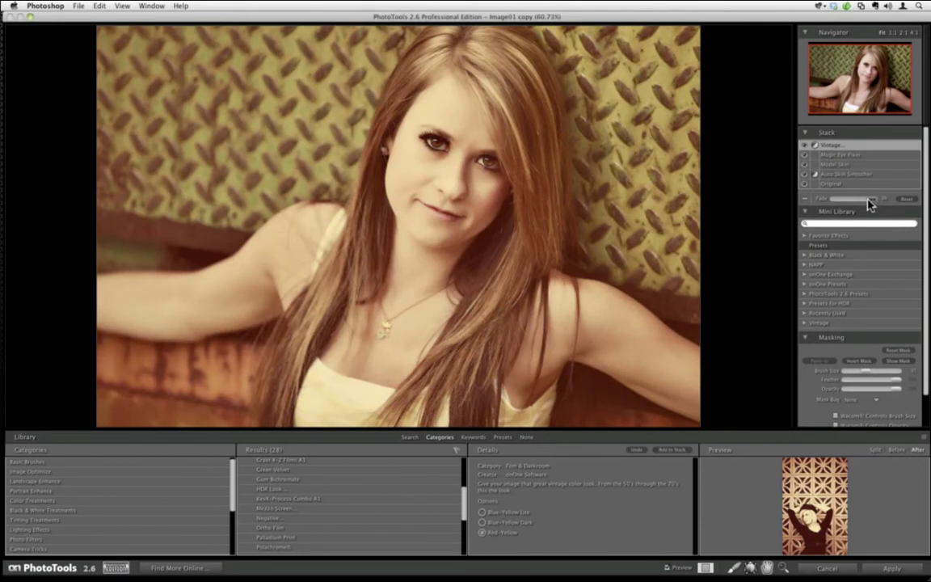
Switch the stacked Vintage effect to a Blue-Yellow option and reduce its fade to about 47
mouse_move(871, 202)
left_mouse_down()
mouse_move(841, 200)
mouse_move(867, 199)
left_mouse_up()
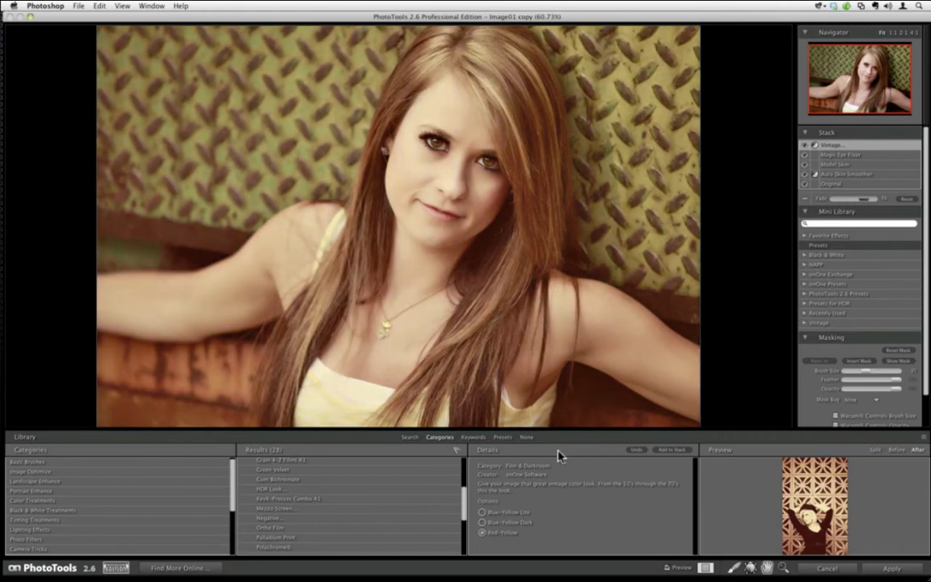
left_click(510, 513)
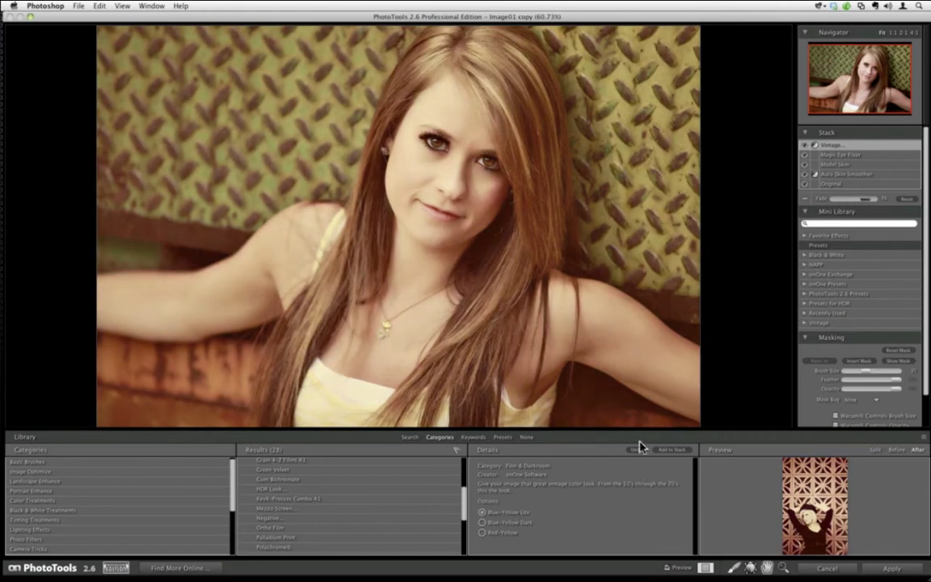
left_click(815, 147)
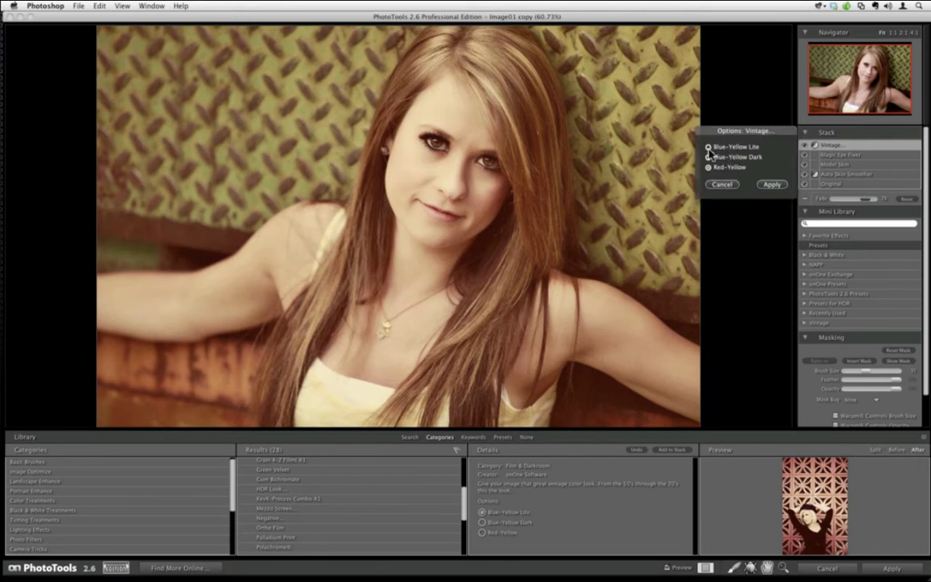
left_click(771, 185)
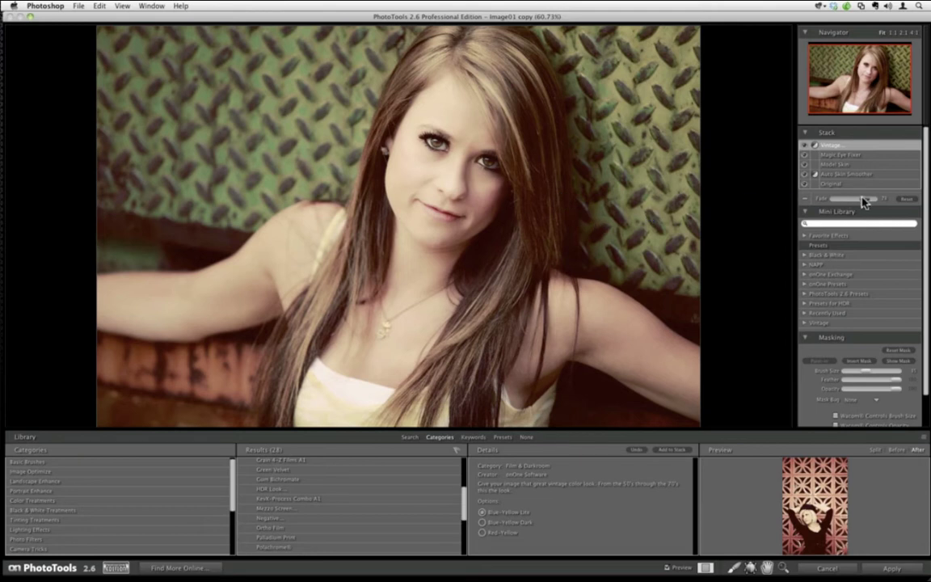
mouse_move(863, 202)
left_mouse_down()
mouse_move(830, 202)
mouse_move(854, 207)
left_mouse_up()
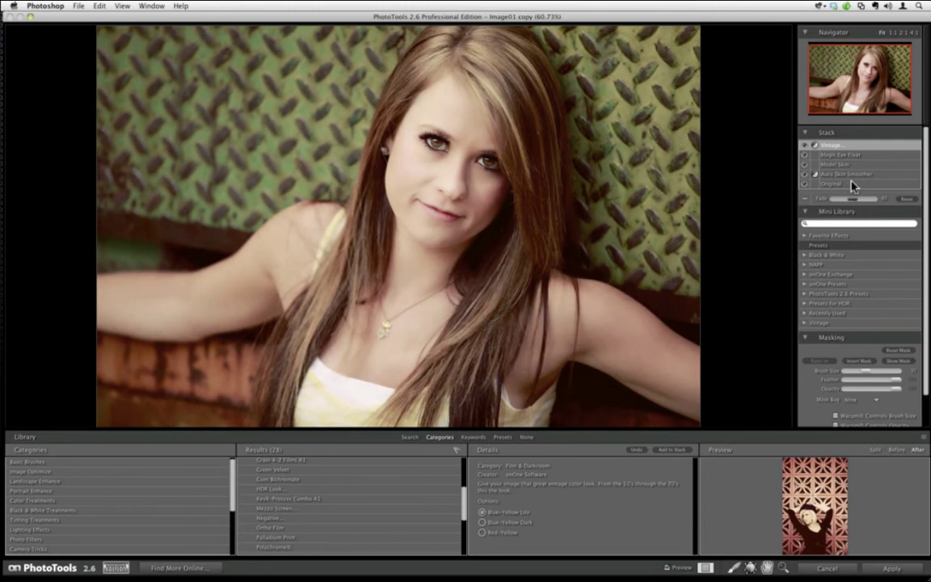
Compare the portrait with the effect preview off and on, and apply the PhotoTools stack to the image
left_click(668, 568)
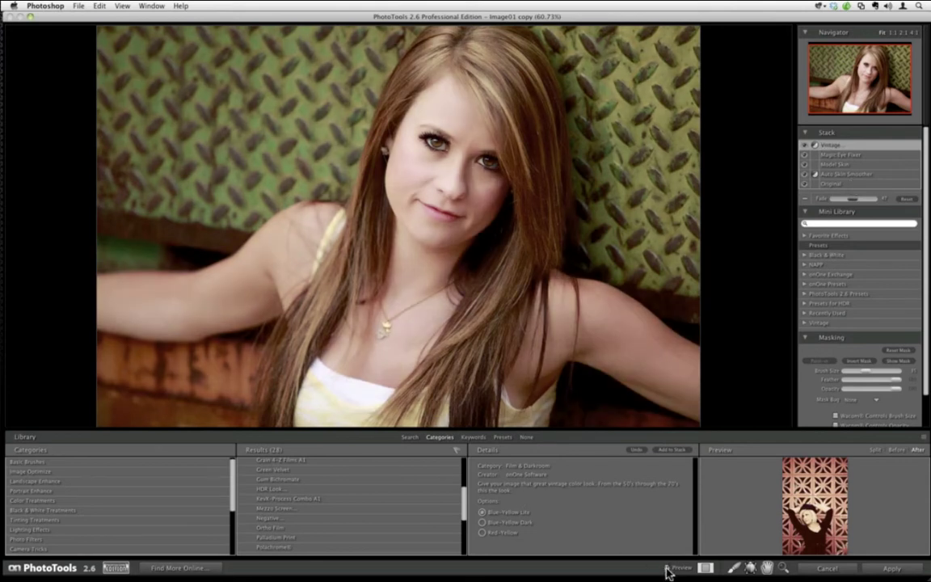
left_click(668, 569)
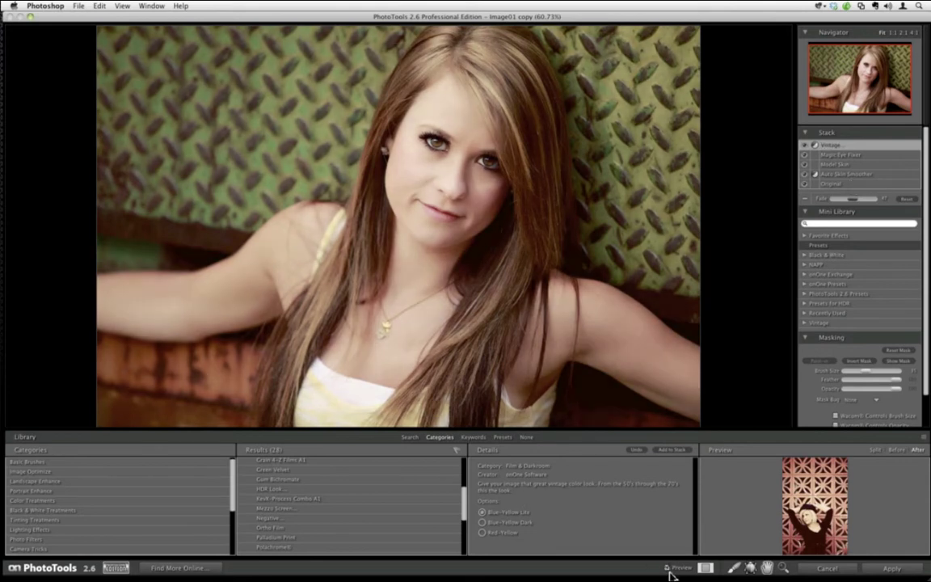
left_click(891, 569)
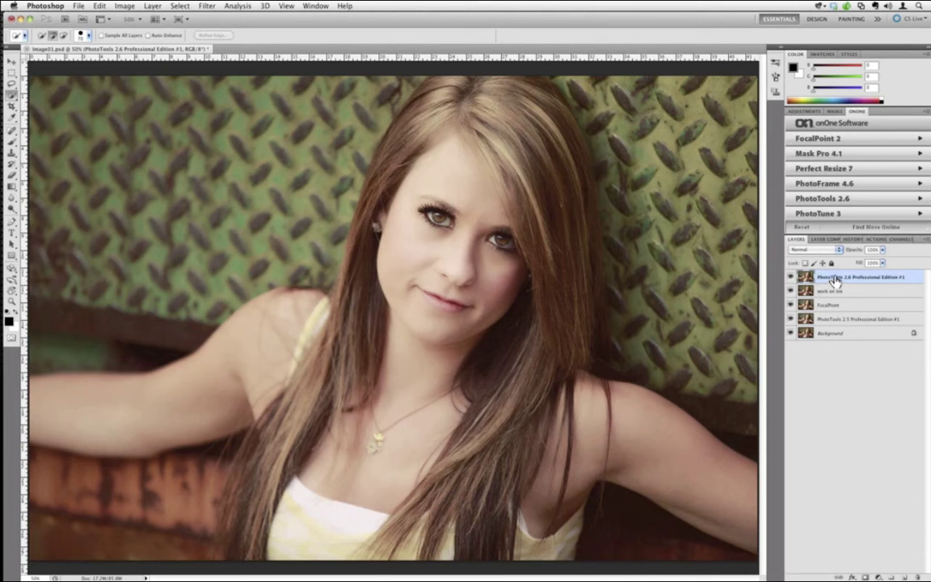
Open a duplicate of the PhotoTools 2.6 Professional Edition #1 layer in FocalPoint 2 and reset all of its settings
left_click_drag(835, 279, 903, 576)
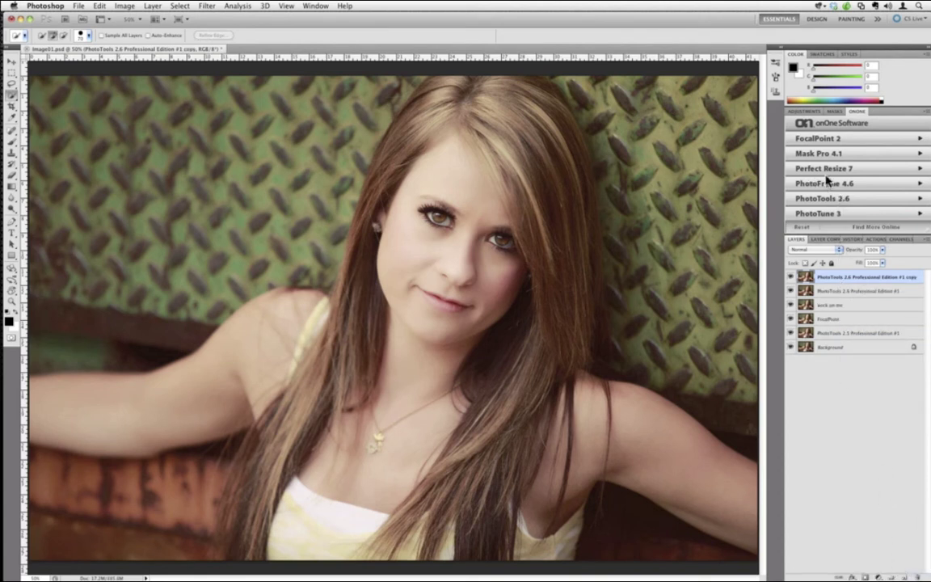
left_click(823, 142)
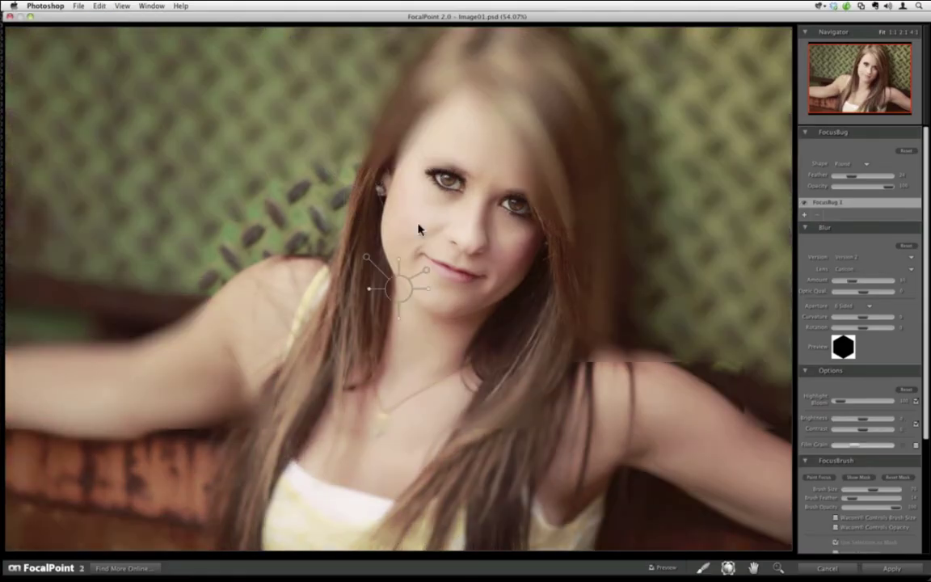
left_click(100, 6)
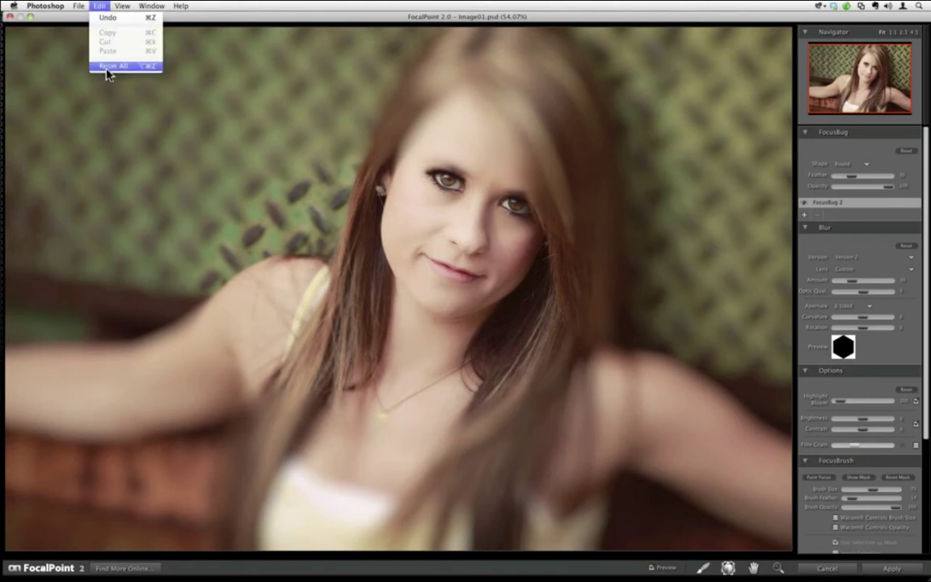
Centre the FocusBug on the woman's face and shrink its focus area to fit closely around the face
left_click(401, 284)
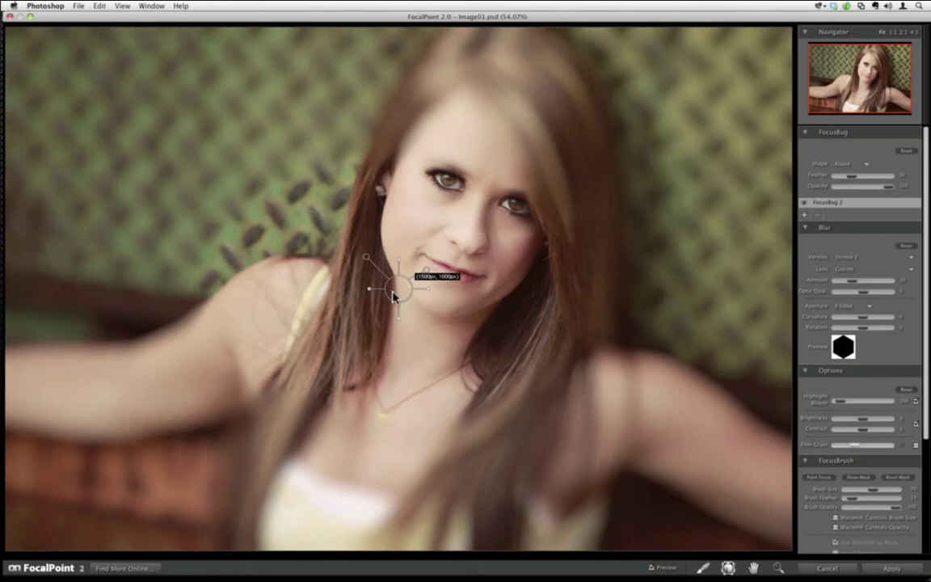
left_click_drag(394, 299, 462, 255)
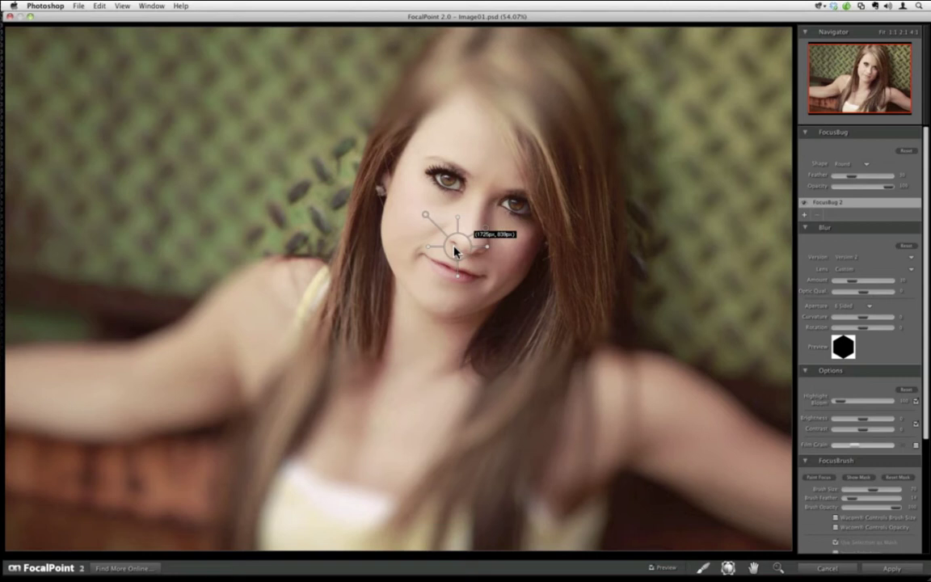
left_click_drag(455, 253, 461, 241)
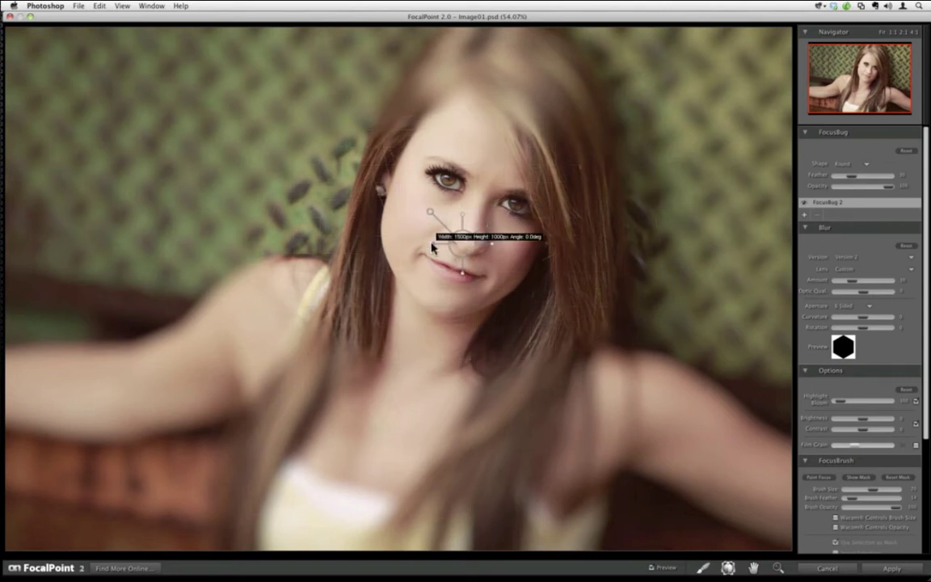
left_click_drag(432, 248, 462, 258)
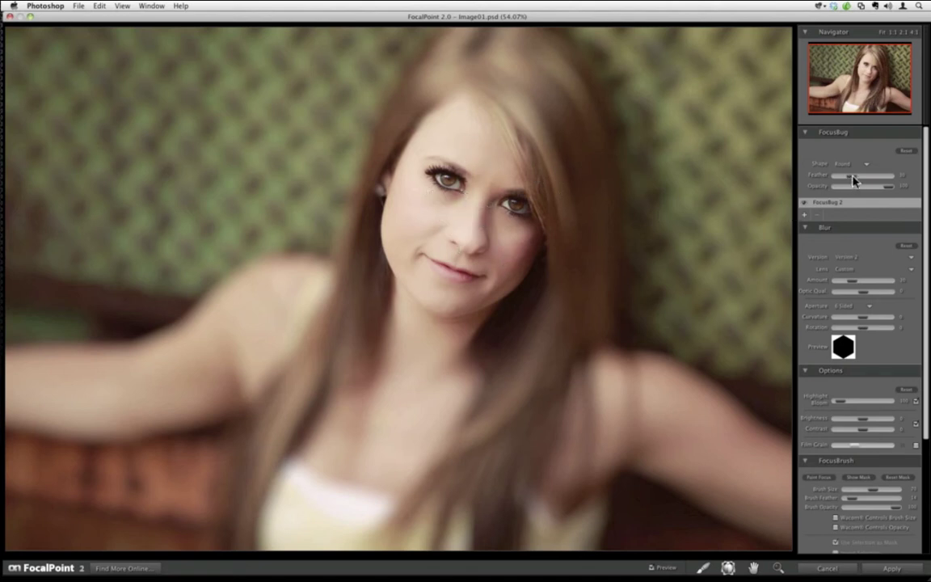
Set the round FocusBug's feather to 100 and lower the blur amount to about 4
left_click_drag(855, 180, 844, 179)
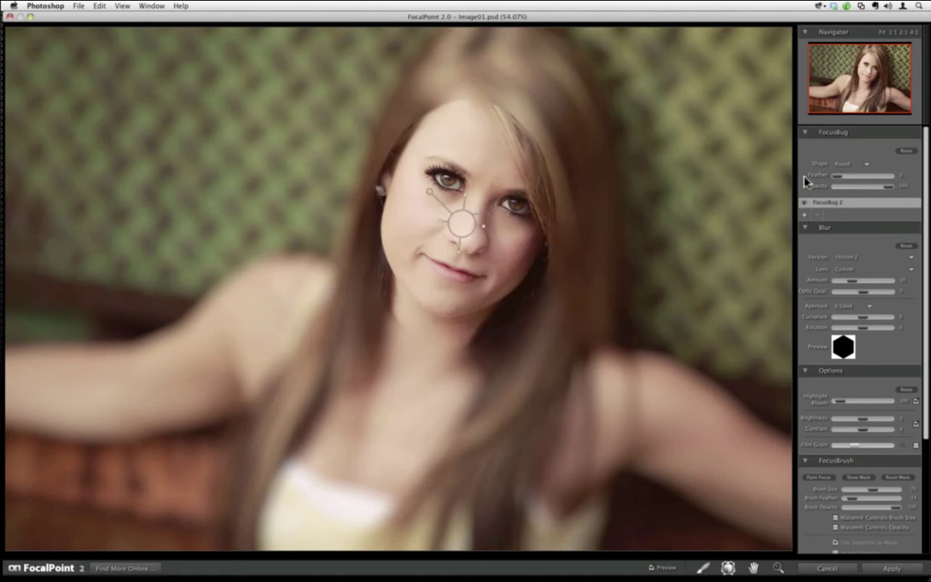
left_click_drag(838, 179, 896, 182)
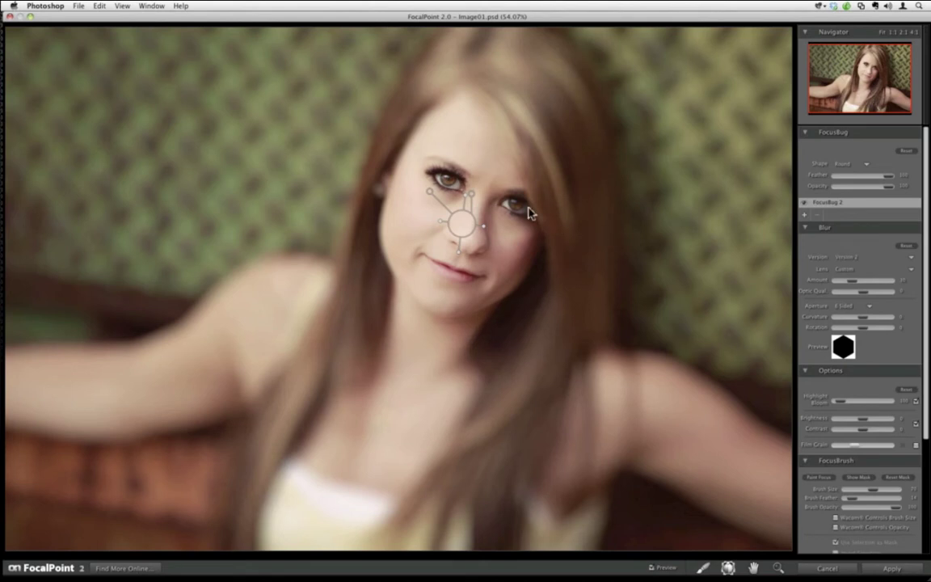
left_click(851, 480)
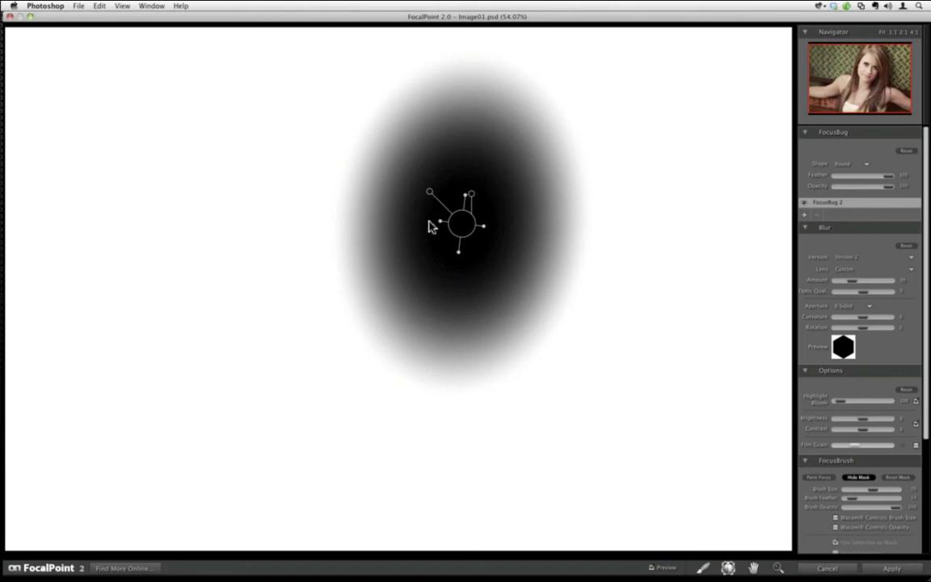
left_click(852, 478)
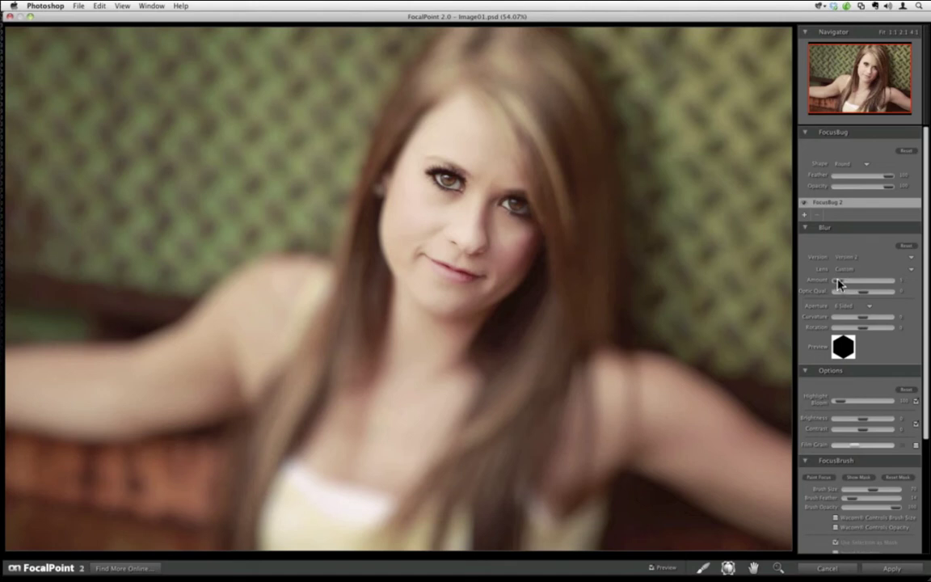
left_click_drag(840, 284, 834, 282)
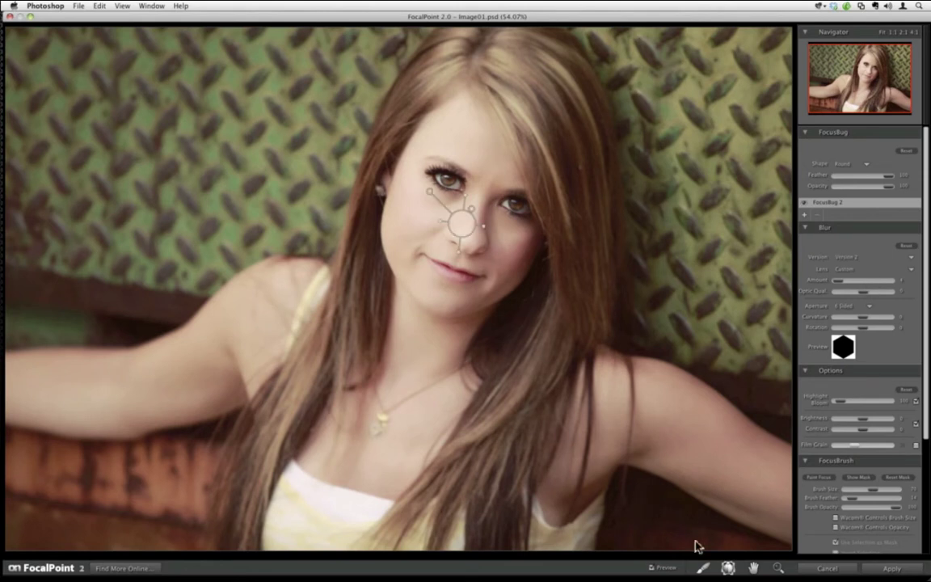
Paint the woman's face into focus with an enlarged FocusBrush and check the painted area in the mask view
left_click(703, 570)
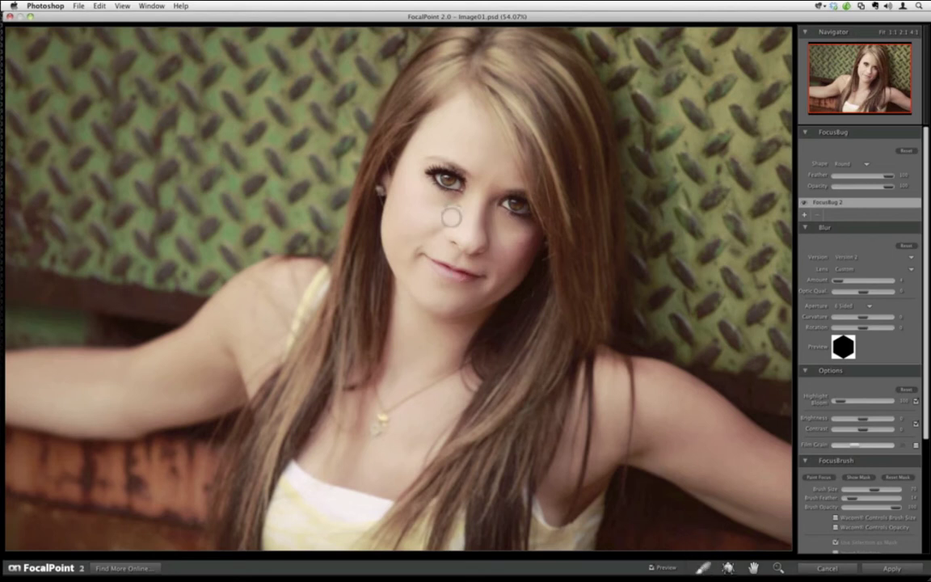
key("bracketright")
key("bracketright")
left_click(856, 478)
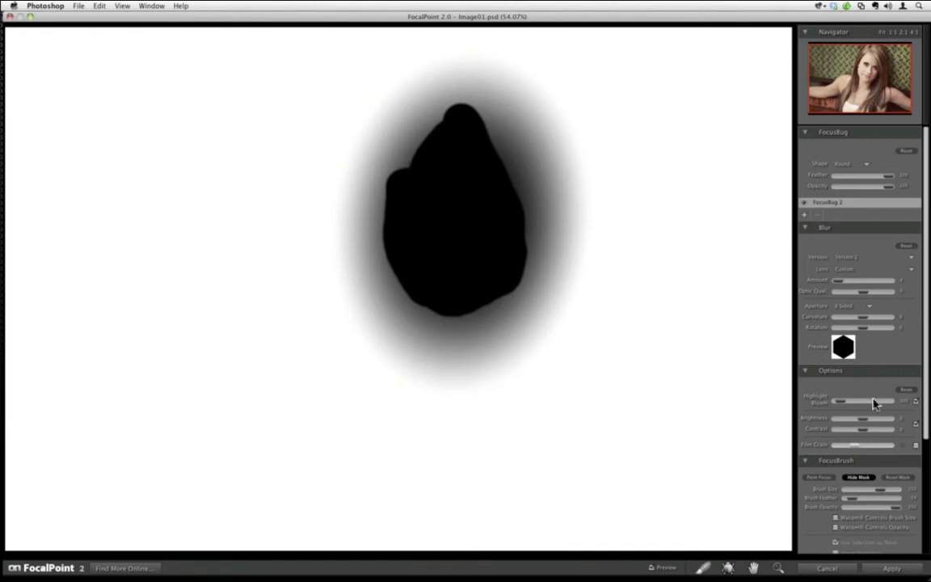
left_click(856, 479)
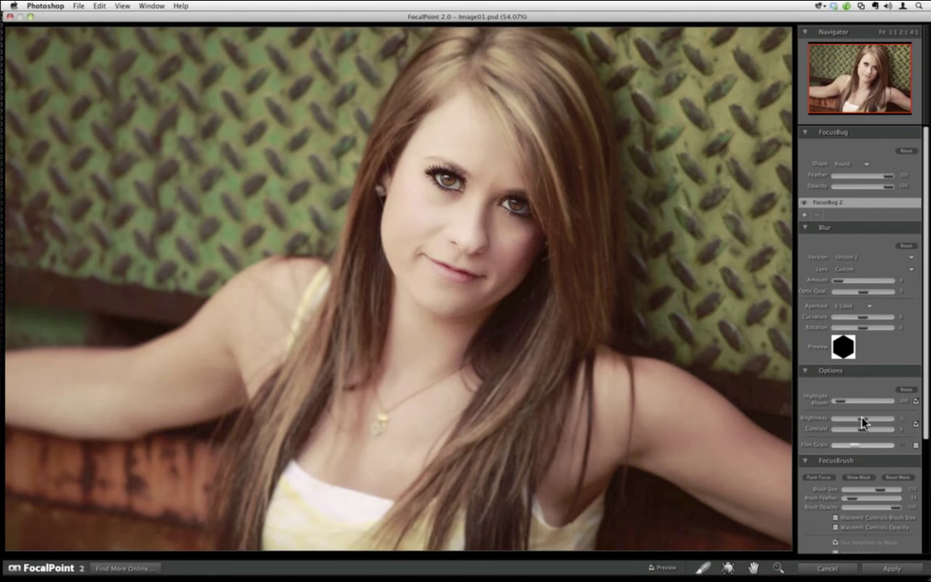
Darken the blurred surroundings, raise their contrast slightly and set the optic quality to about 25
left_click_drag(858, 420, 860, 434)
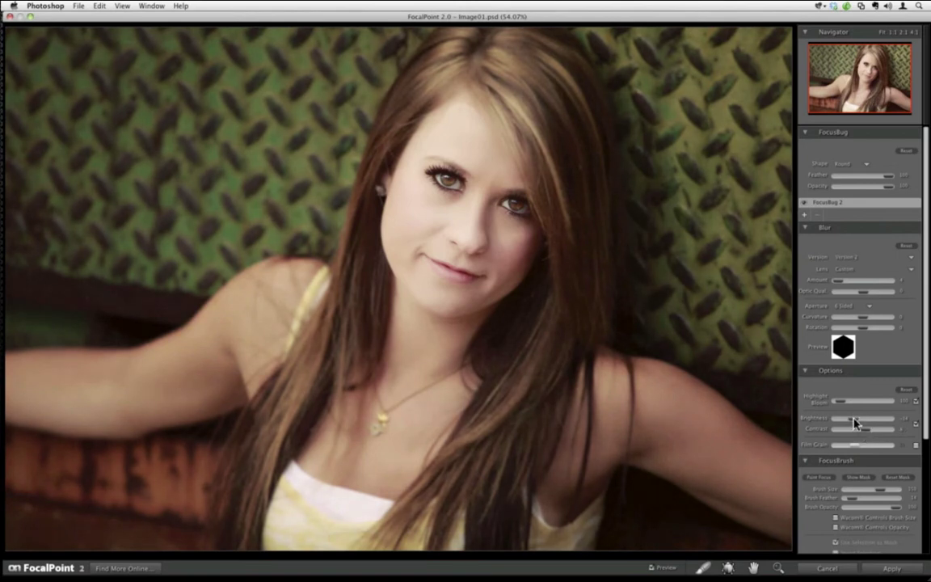
left_click_drag(859, 421, 871, 414)
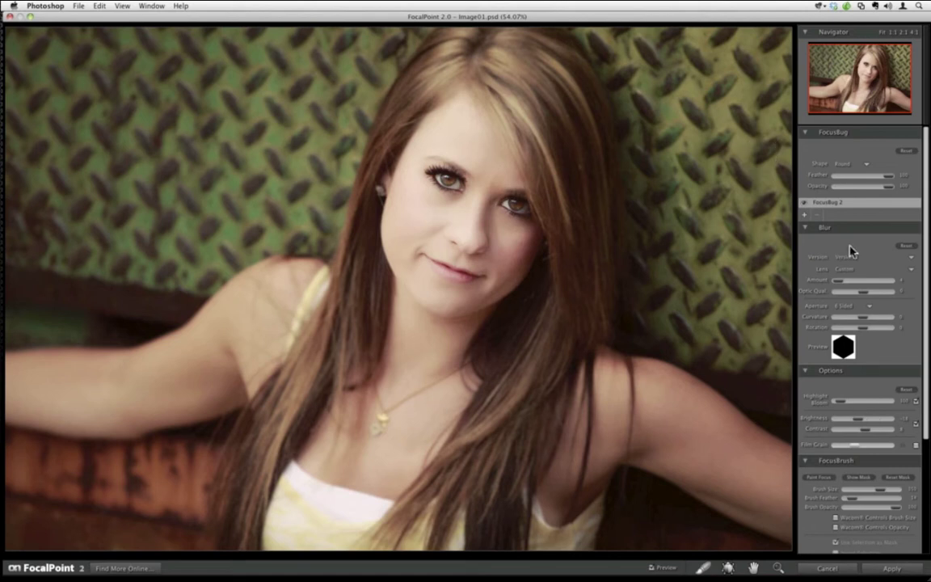
left_click_drag(864, 295, 871, 291)
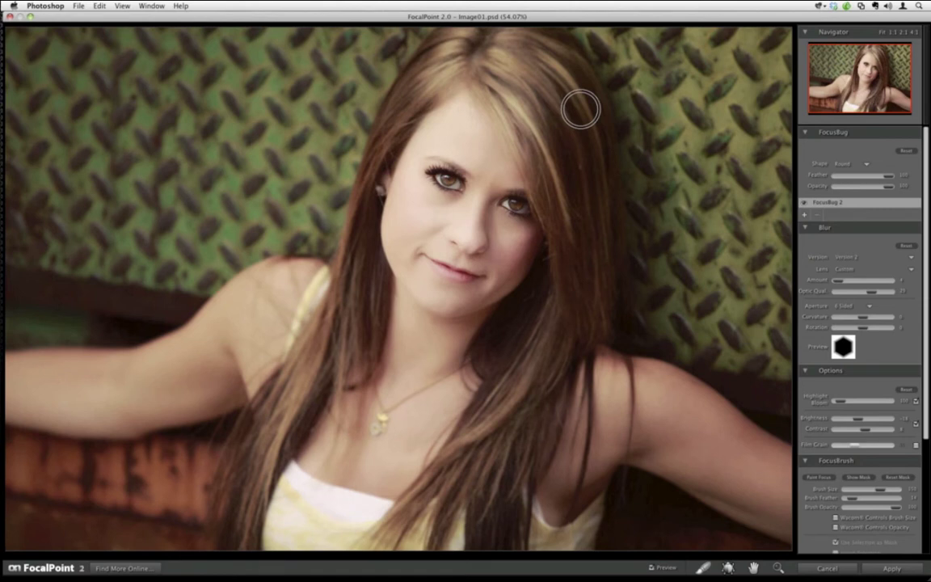
Reset all FocalPoint settings to their defaults
left_click(99, 6)
left_click(100, 5)
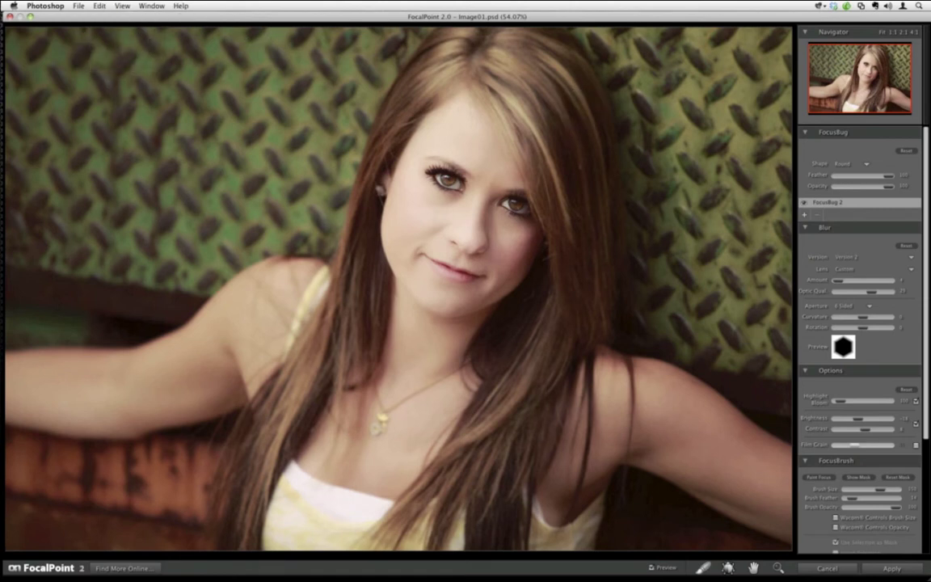
left_click(91, 7)
left_click(101, 65)
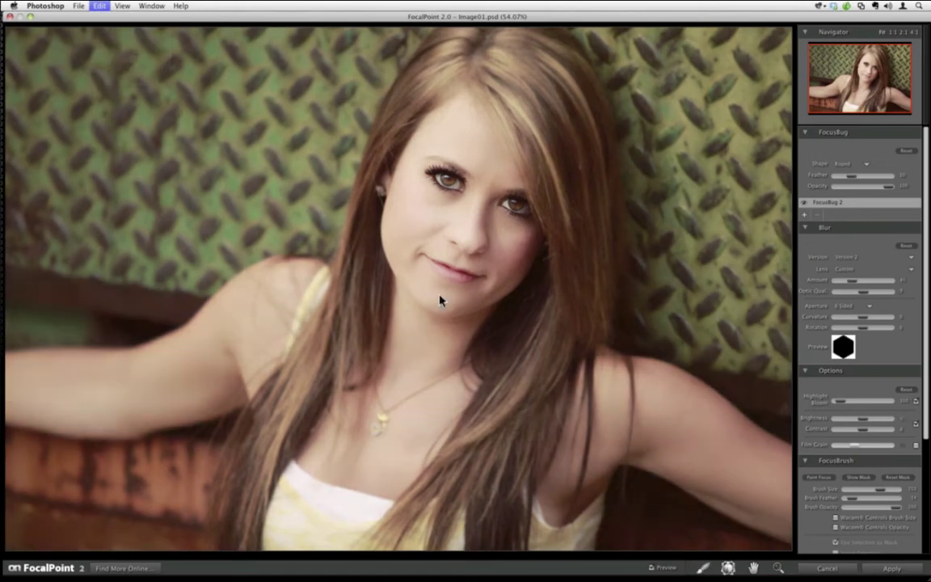
Change the FocusBug to the Planar shape and place it over the woman's face, narrowed and tilted along her body
left_click_drag(441, 295, 469, 258)
left_click(847, 164)
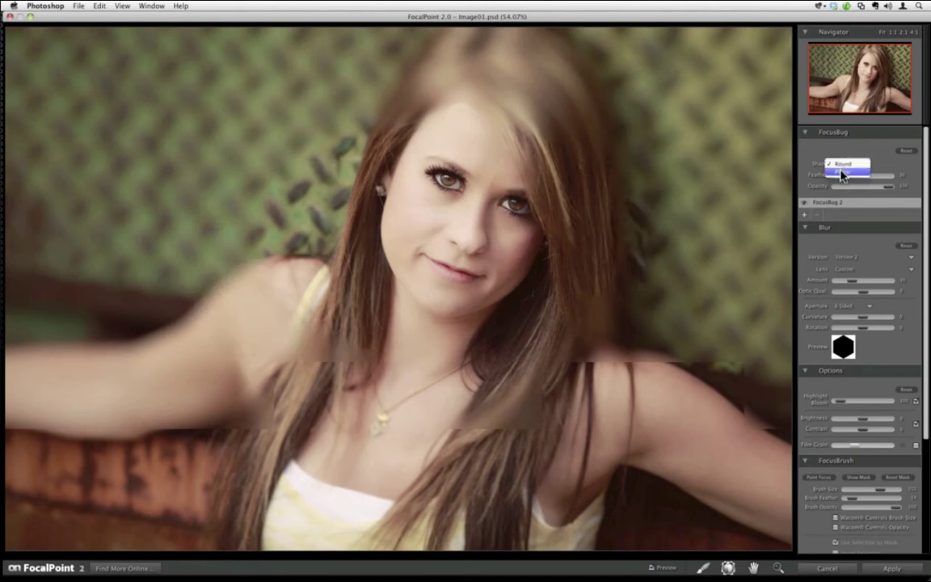
left_click(842, 173)
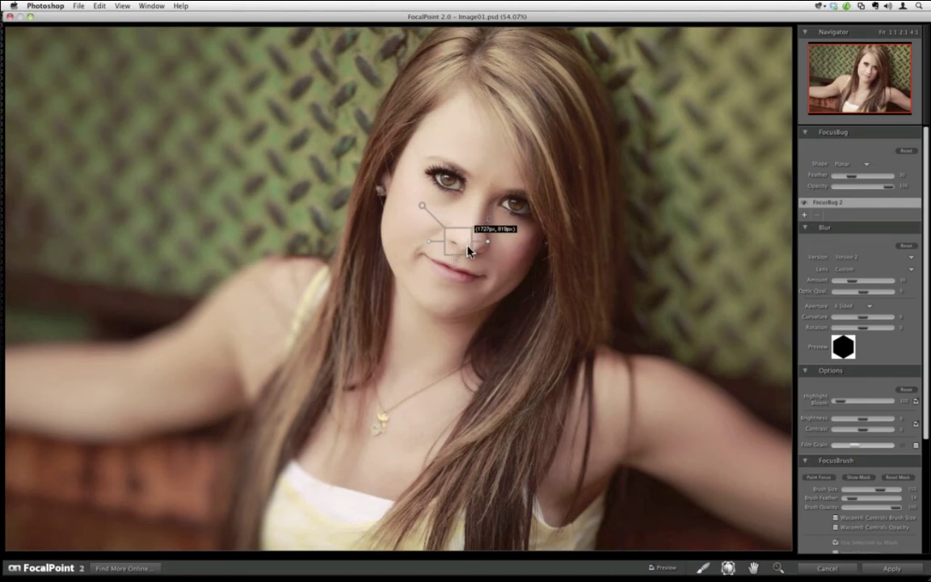
left_click_drag(488, 244, 455, 242)
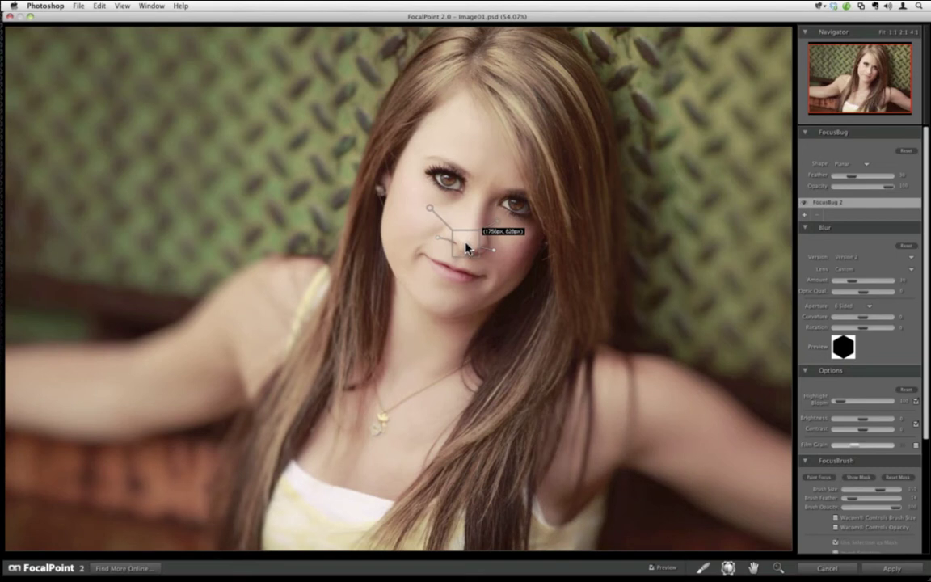
mouse_move(466, 249)
left_mouse_down()
mouse_move(466, 241)
mouse_move(469, 250)
left_mouse_up()
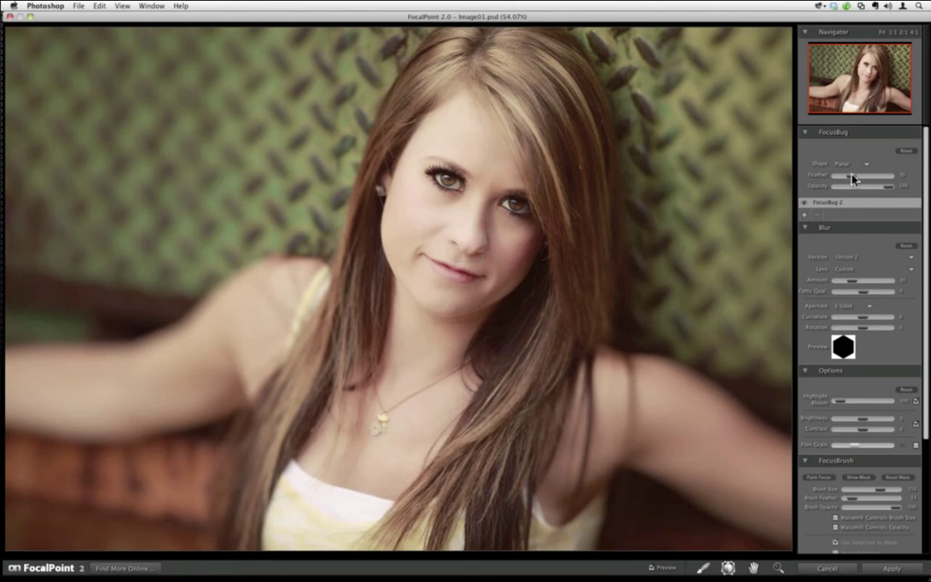
Widen the planar FocusBug's feather to about 49, lower the blur amount to about 10, and check the mask
left_click_drag(854, 178, 863, 179)
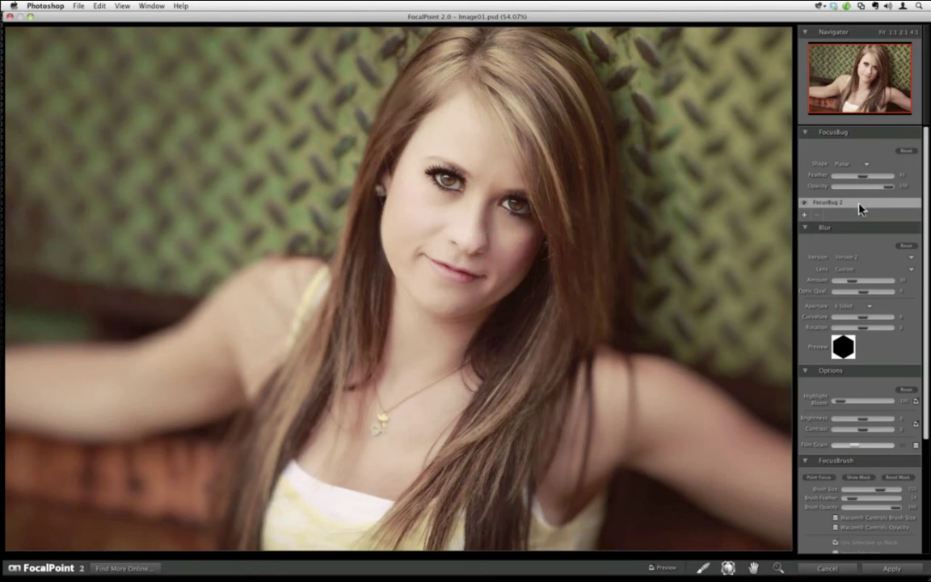
left_click_drag(443, 246, 441, 245)
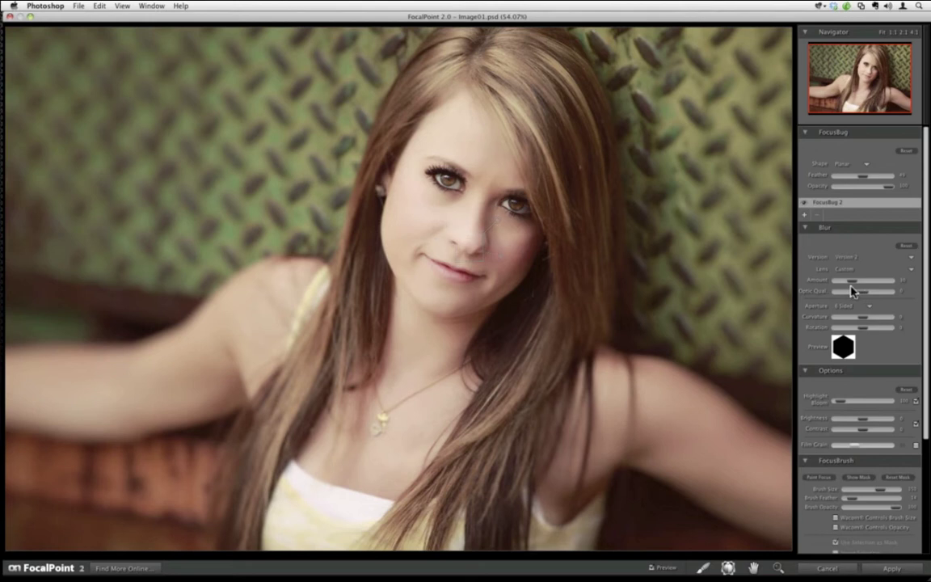
left_click_drag(850, 285, 845, 284)
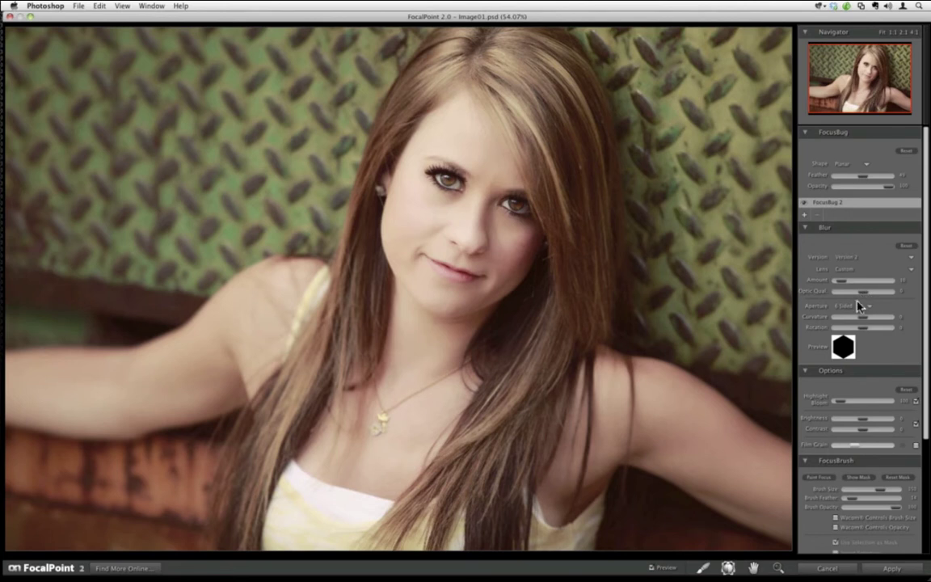
mouse_move(692, 251)
left_click(859, 478)
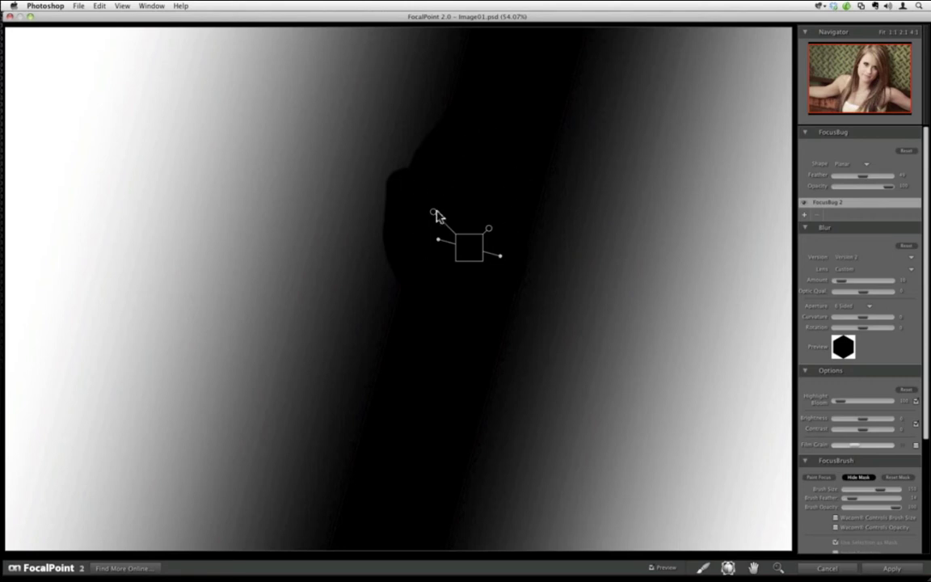
left_click(859, 477)
mouse_move(443, 160)
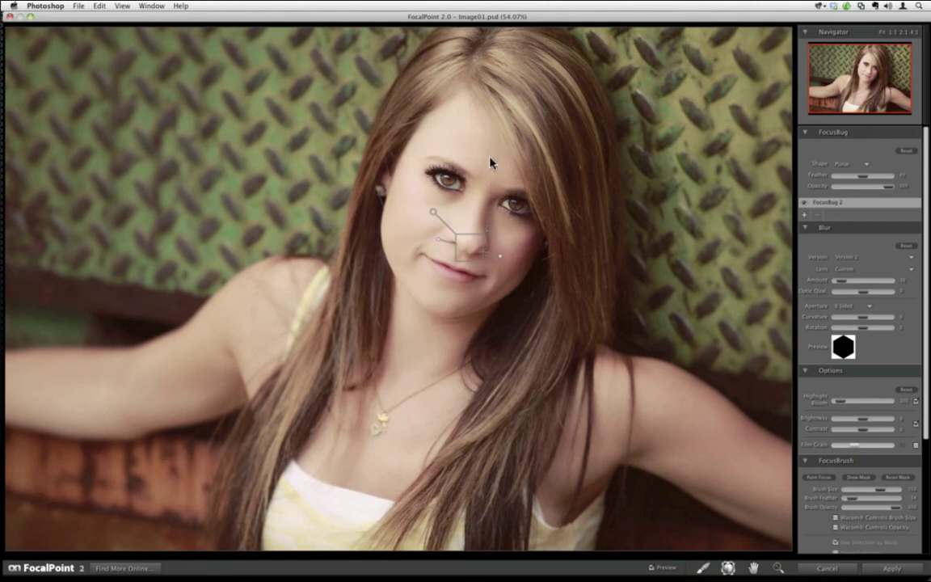
Paint the woman's hair and upper body into focus with the FocusBrush, filling the remaining gaps in the mask view
left_click(703, 569)
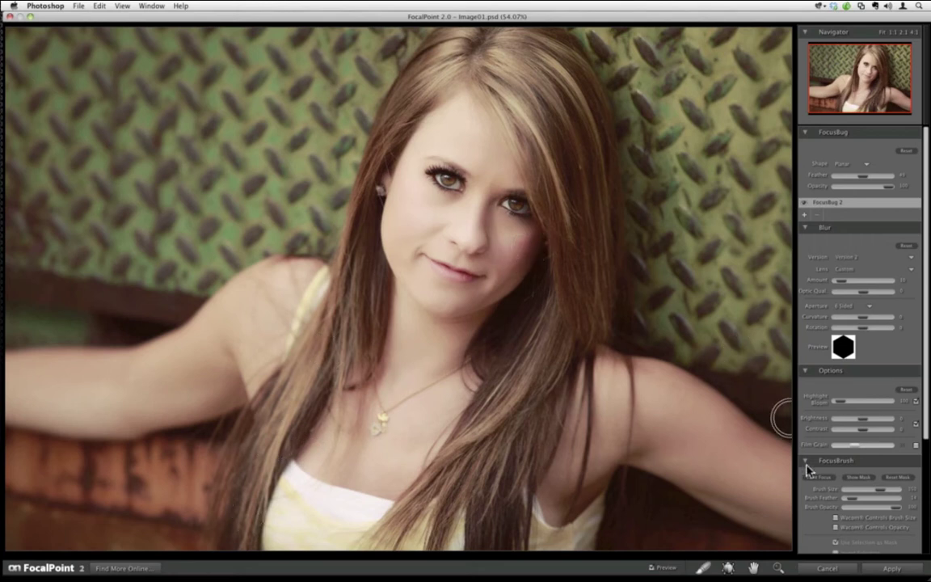
left_click(857, 477)
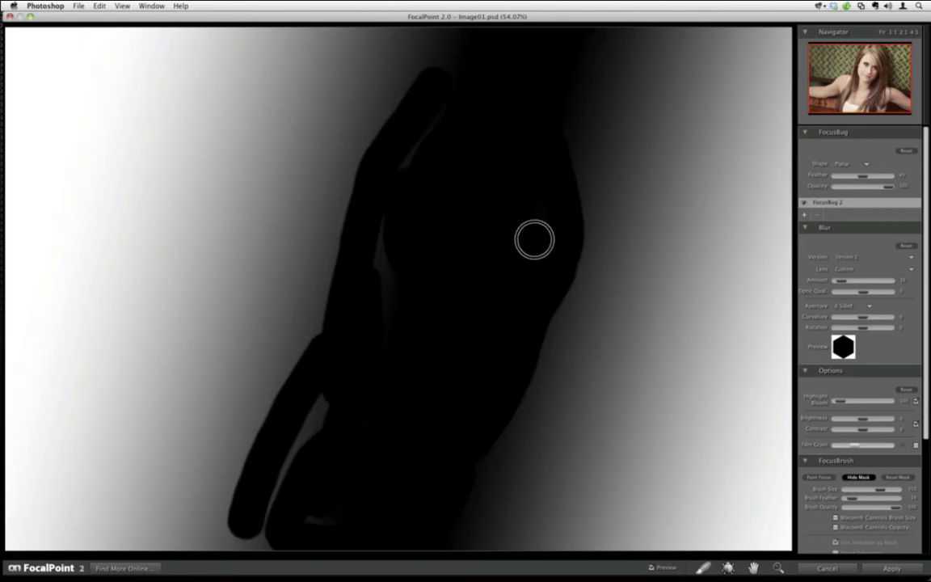
mouse_move(439, 118)
left_mouse_down()
mouse_move(384, 251)
mouse_move(385, 361)
mouse_move(331, 412)
mouse_move(328, 403)
mouse_move(396, 331)
mouse_move(403, 287)
mouse_move(278, 504)
mouse_move(282, 514)
mouse_move(338, 521)
left_mouse_up()
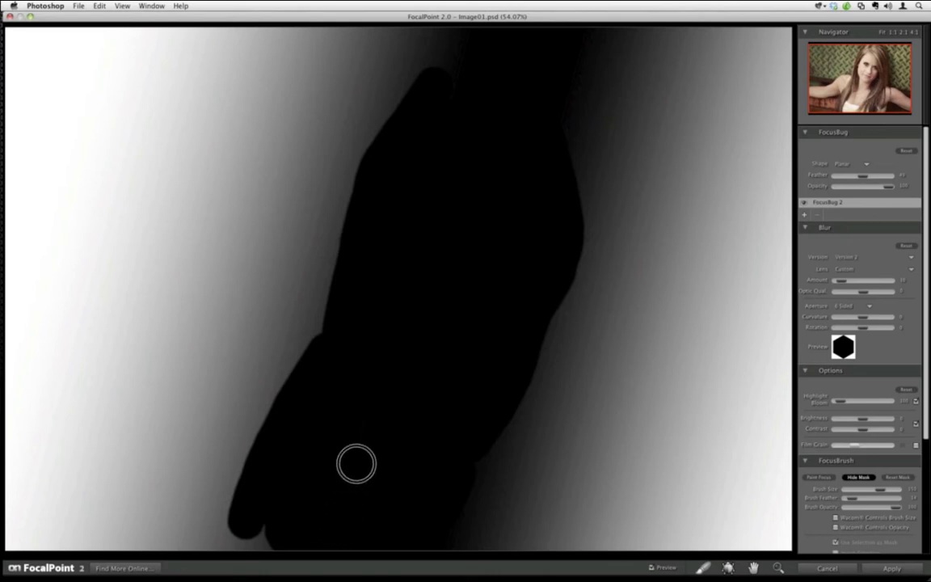
left_click(852, 478)
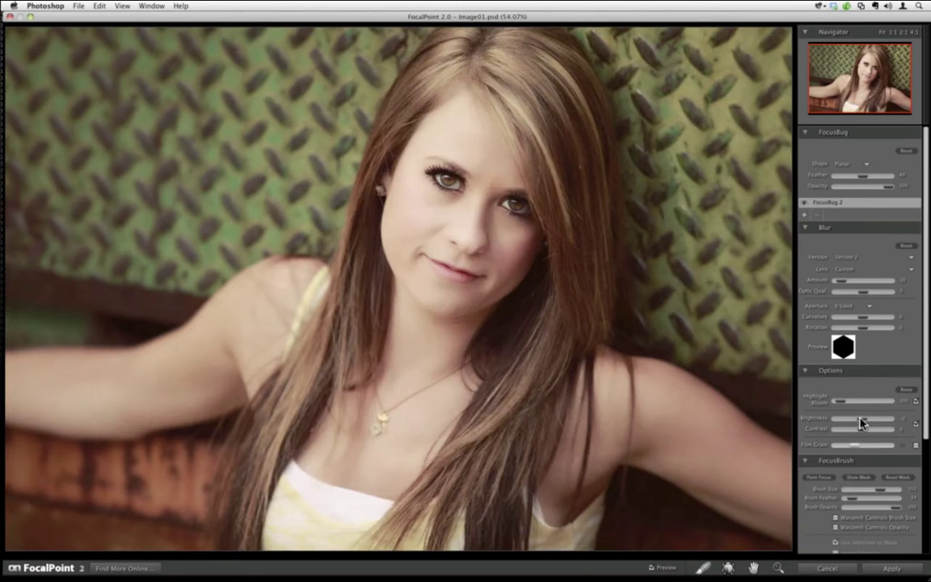
Lower the brightness and raise the contrast of the blurred surroundings, and compare the portrait with the preview off and on
left_click_drag(862, 422, 866, 428)
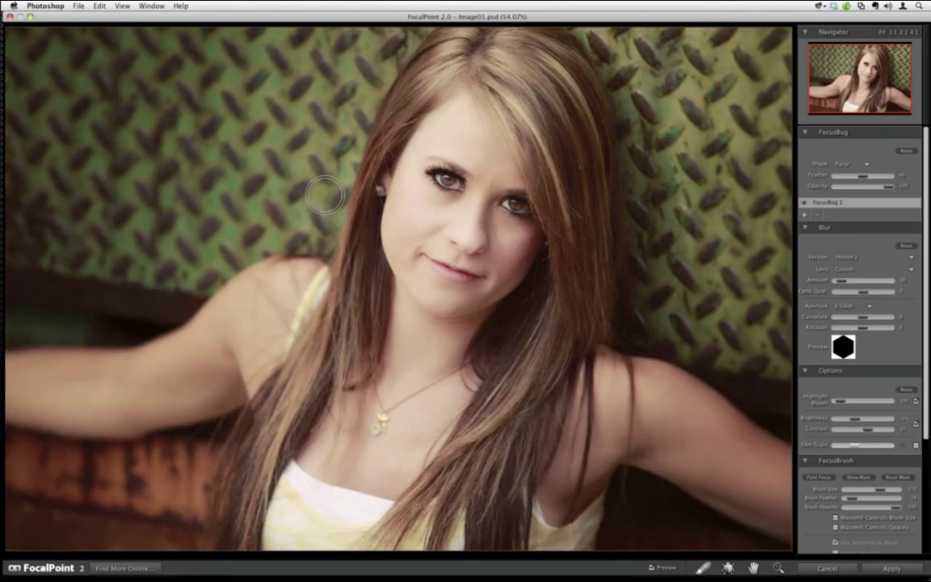
left_click(729, 567)
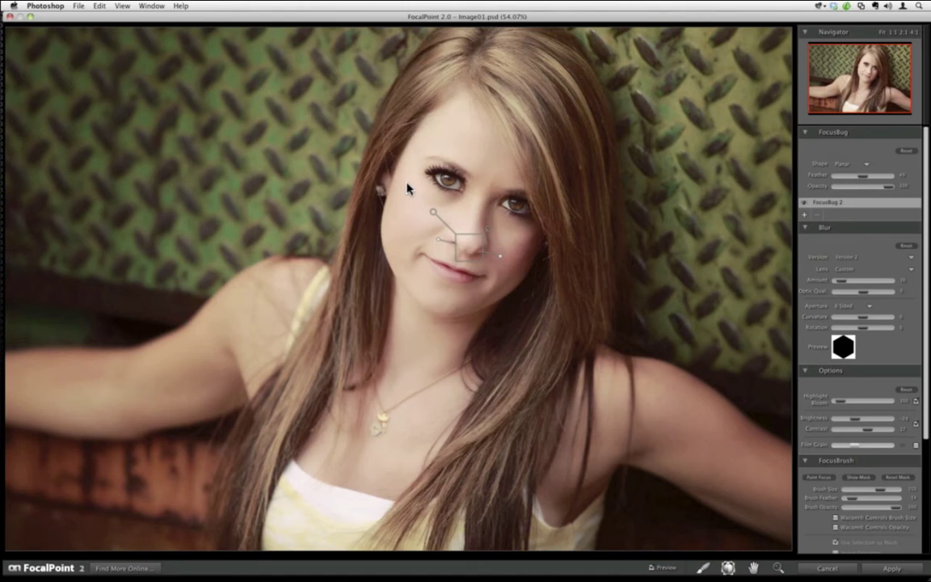
left_click(652, 569)
left_click(665, 569)
Leave FocalPoint without applying the blur and close Image01.psd without saving the changes
left_click(820, 570)
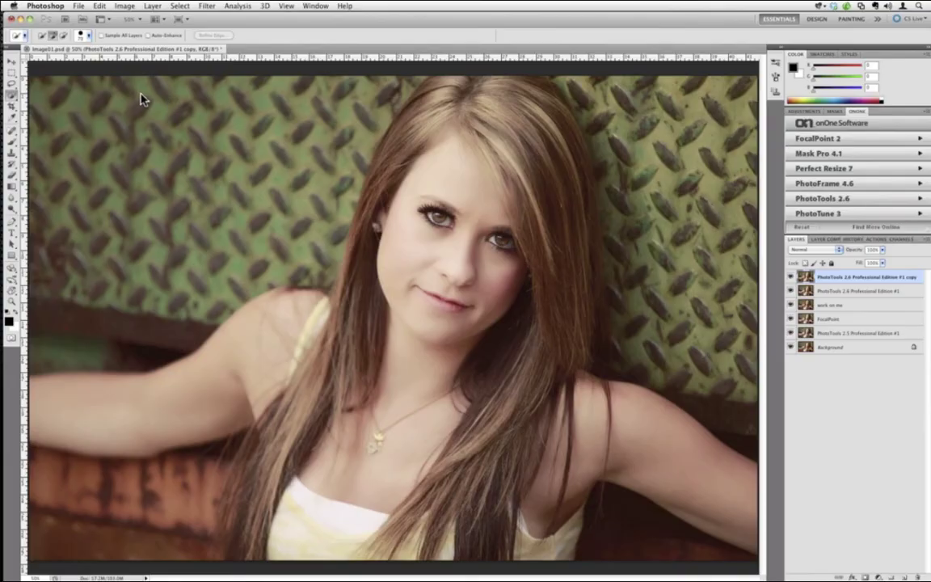
key("super+w")
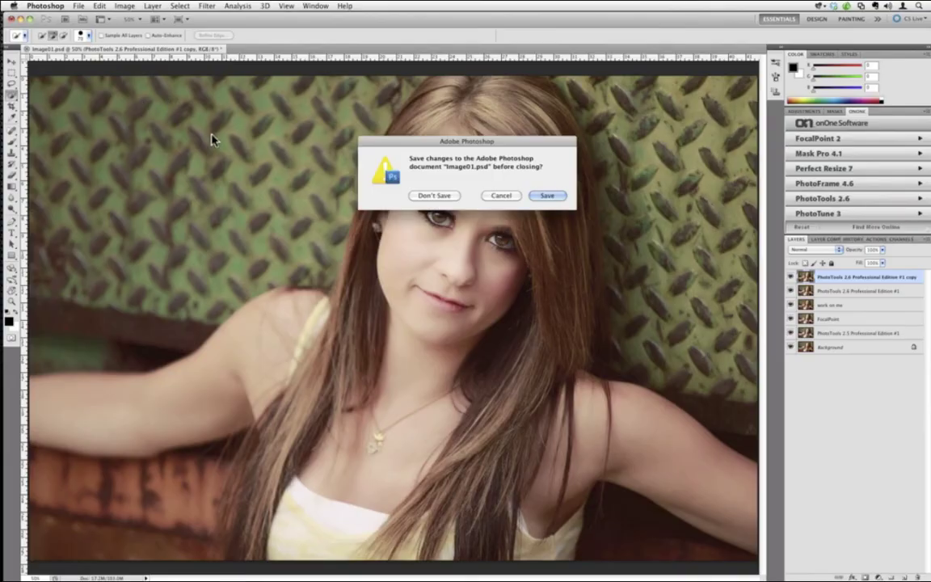
left_click(449, 196)
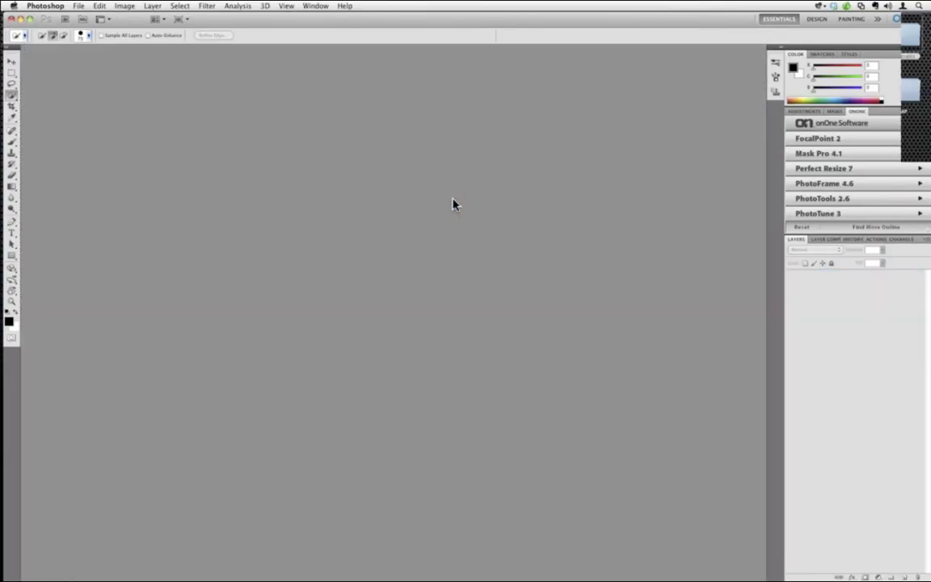
Open Image05.jpg from the Portraits folder in Photoshop and launch PhotoTools 2.6 Professional Edition on it
left_click(540, 199)
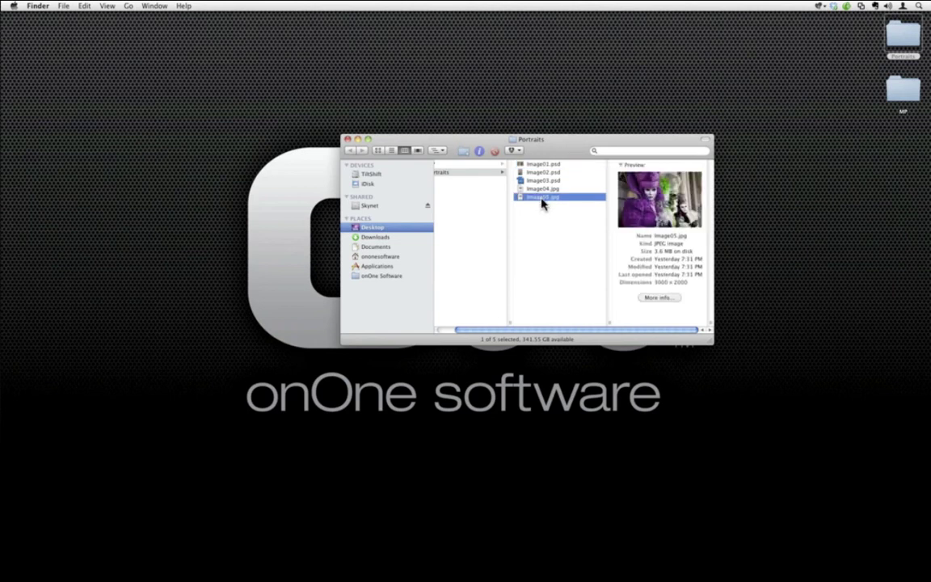
mouse_move(4, 226)
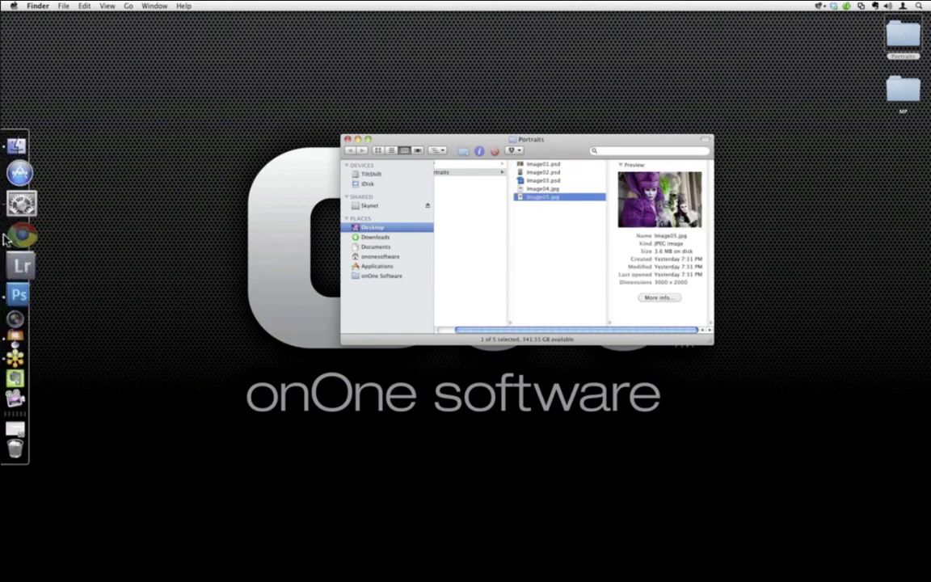
left_click(23, 274)
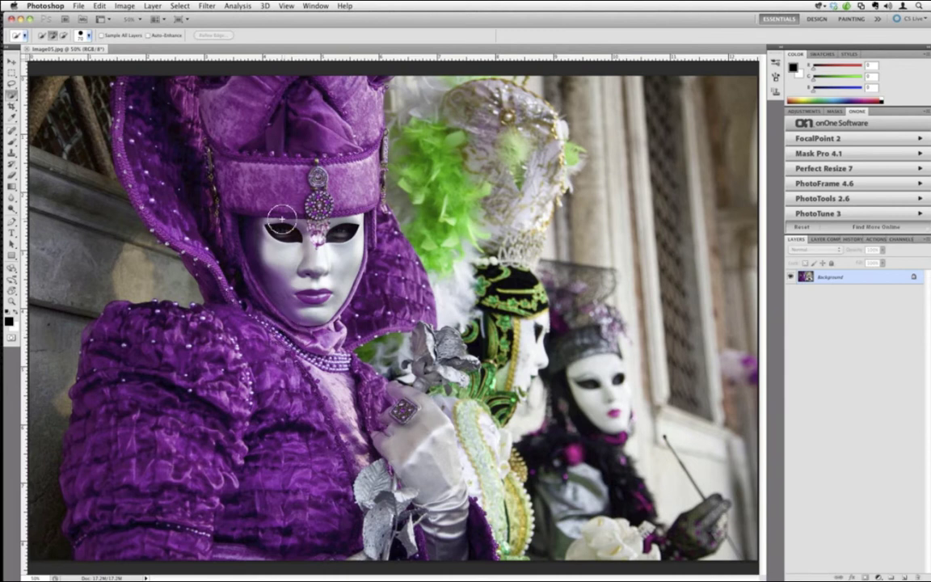
left_click(838, 204)
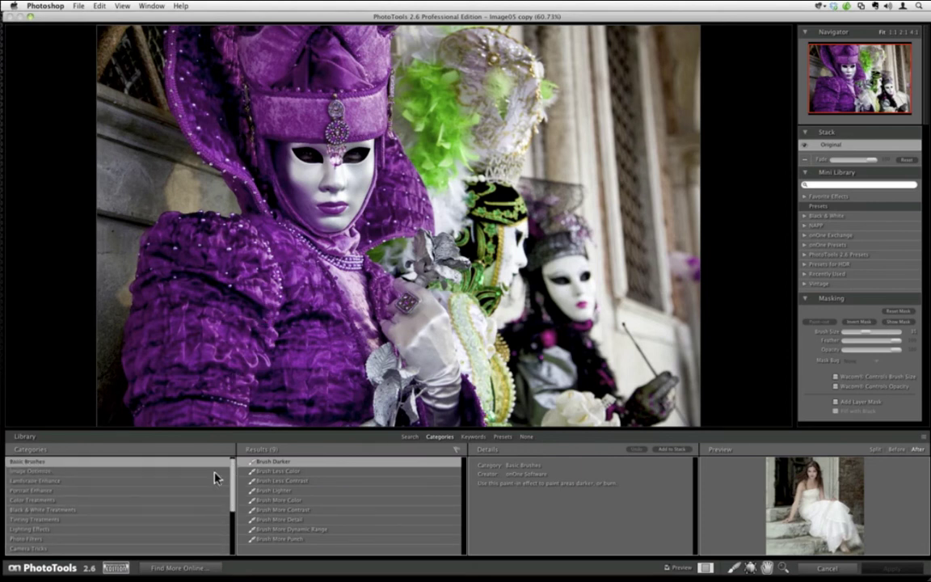
Add the Turbo Boost effect from Stylized Effects to the stack, try it at full strength, and fade it to about 20
left_click_drag(233, 499, 226, 529)
left_click(105, 520)
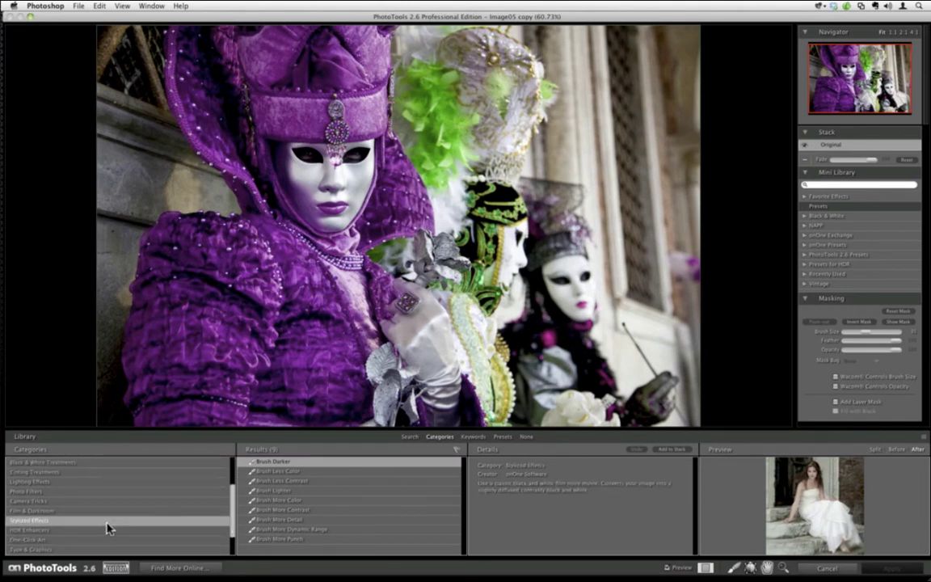
left_click_drag(464, 477, 460, 546)
left_click(336, 488)
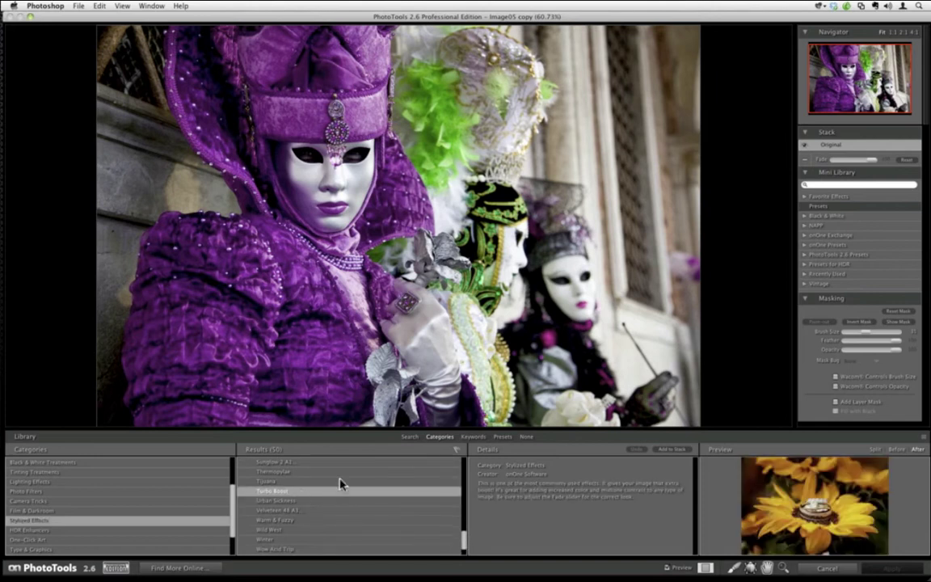
left_click(659, 451)
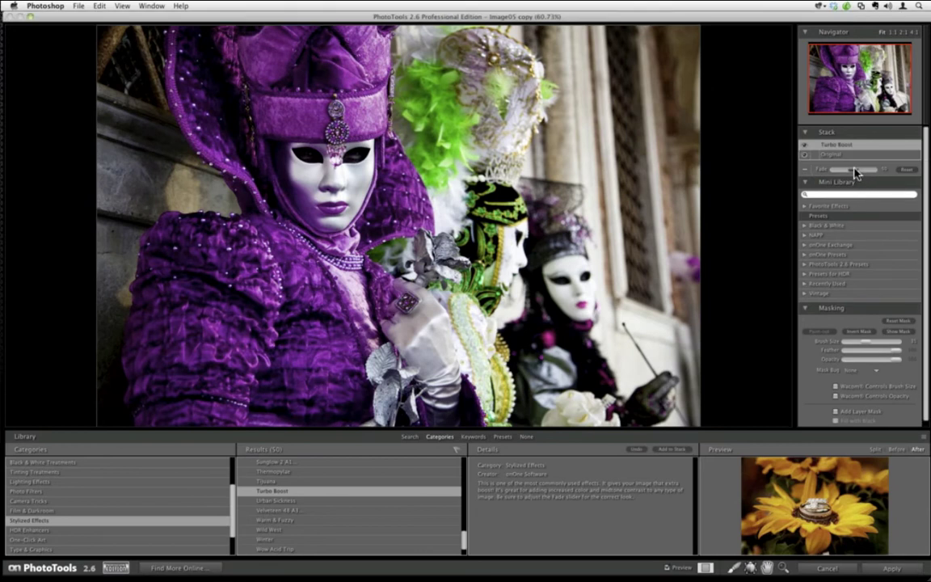
left_click_drag(862, 173, 883, 176)
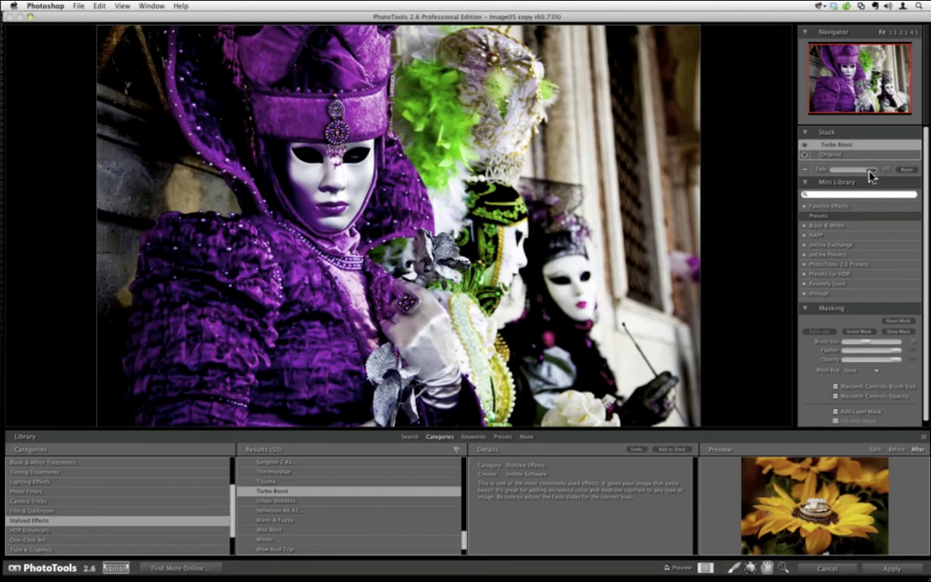
left_click_drag(871, 177, 835, 174)
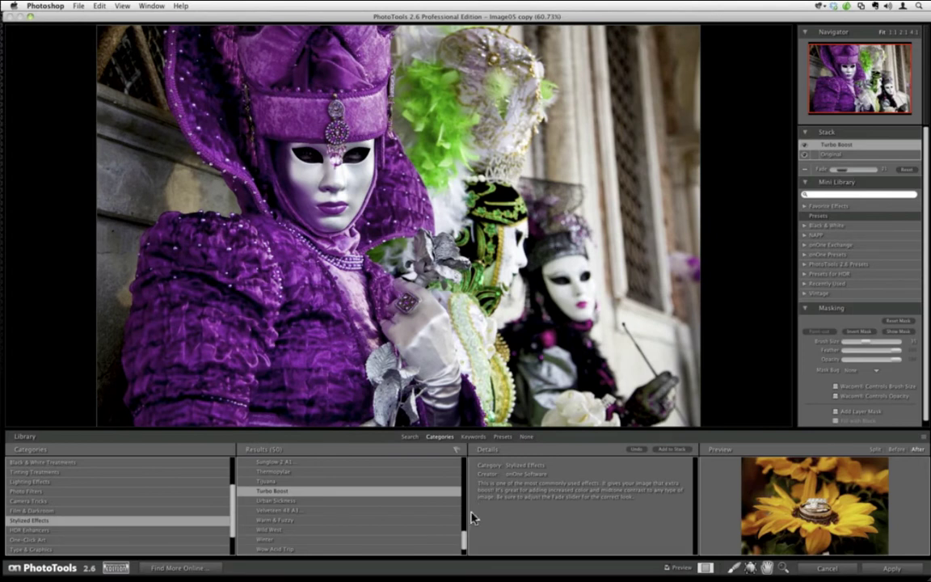
Add Golden Hour Enhancer on top of Turbo Boost, fade it to about 40, and compare the image with the preview off and on
left_click_drag(461, 540, 462, 491)
left_click(349, 513)
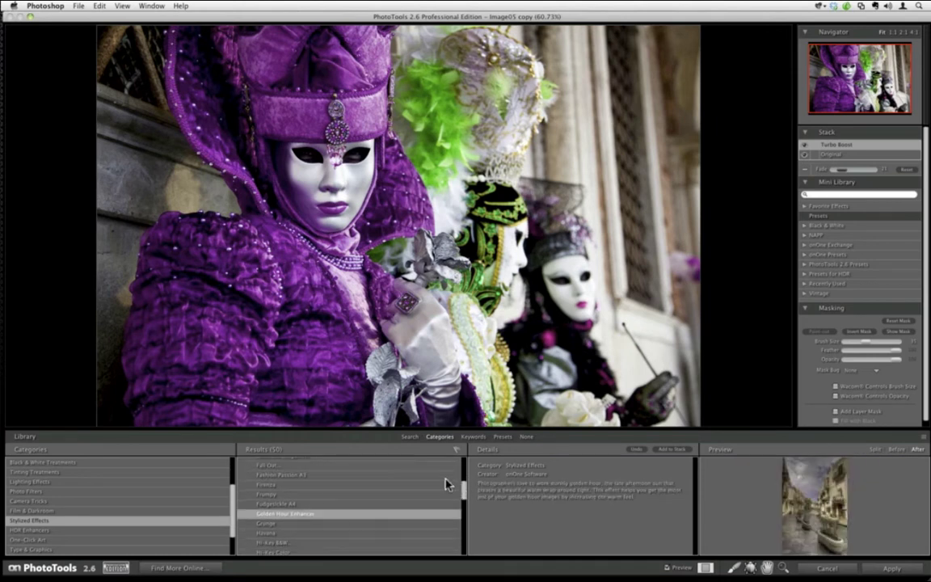
left_click(670, 448)
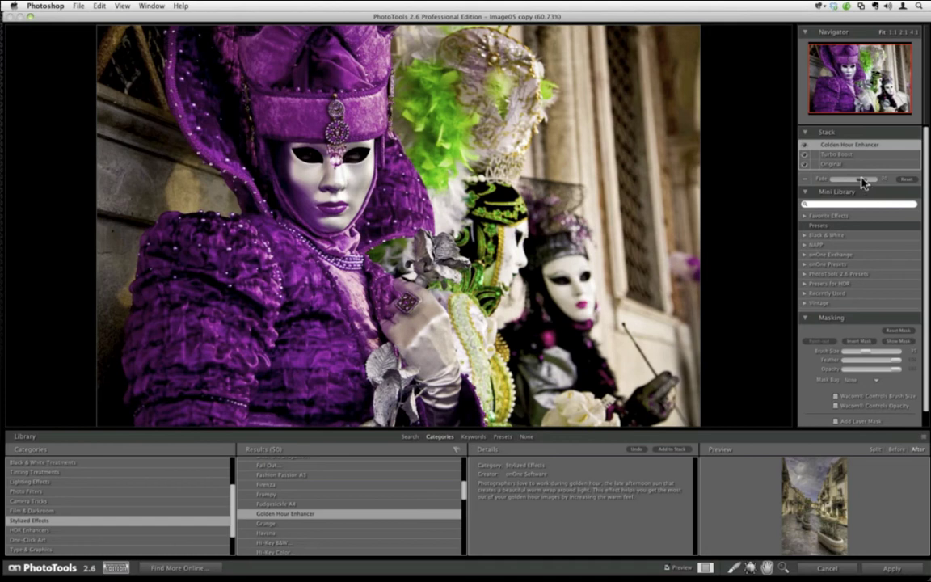
left_click_drag(863, 182, 848, 185)
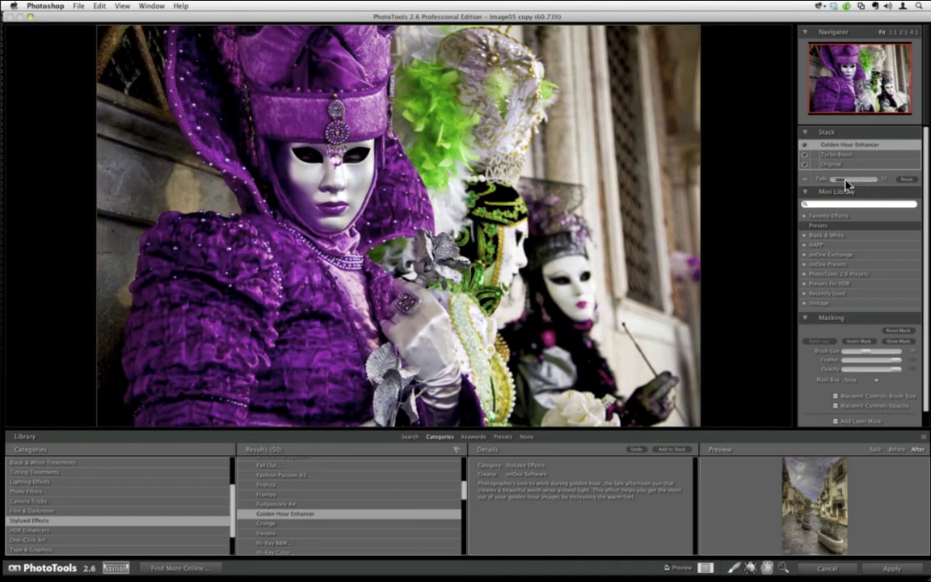
left_click(667, 568)
left_click(667, 568)
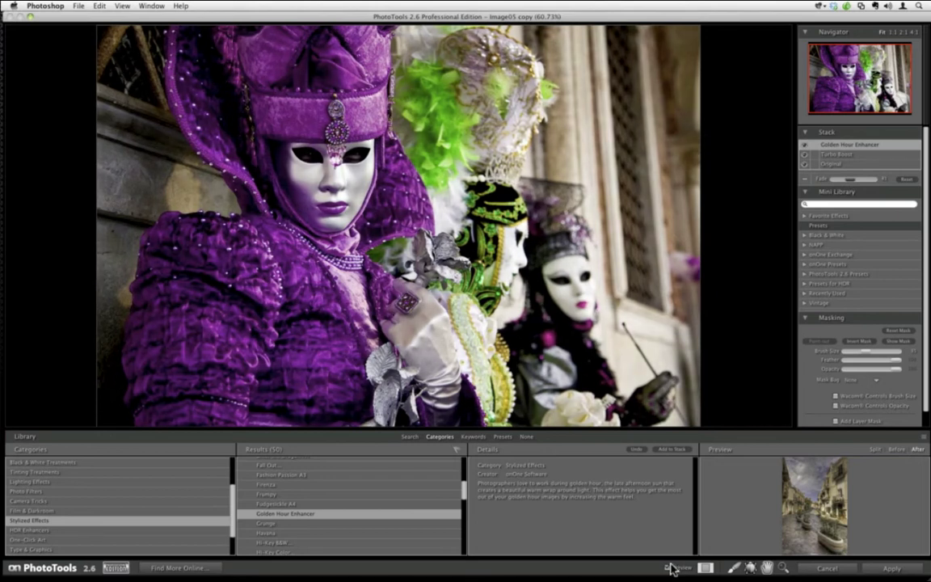
Apply the PhotoTools effects to Image05.jpg and launch FocalPoint 2 on the resulting layer
left_click(880, 571)
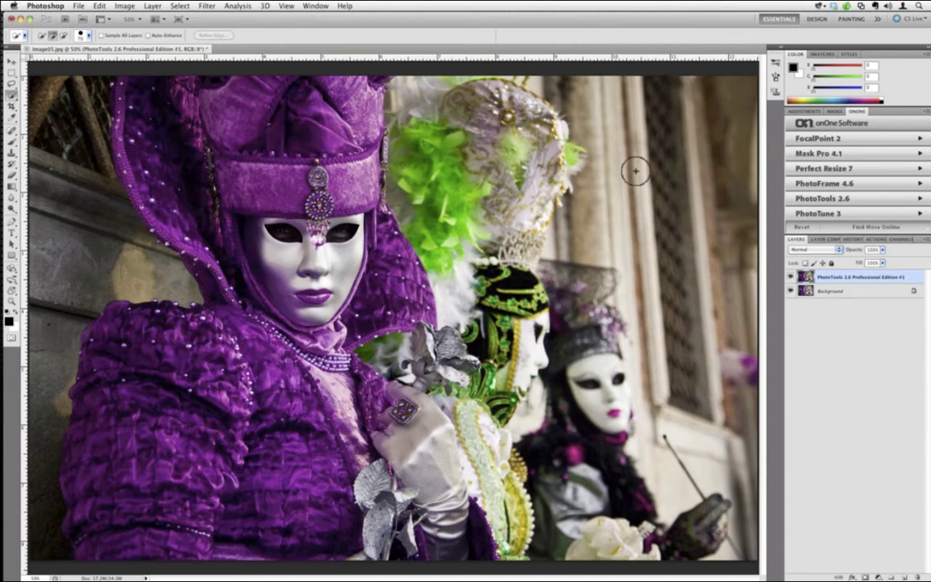
left_click(816, 140)
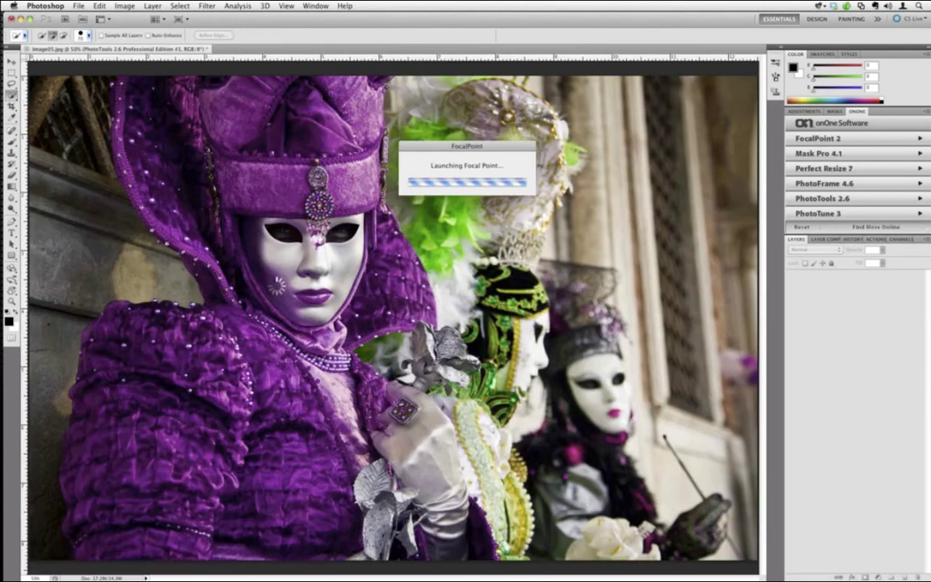
left_click(104, 6)
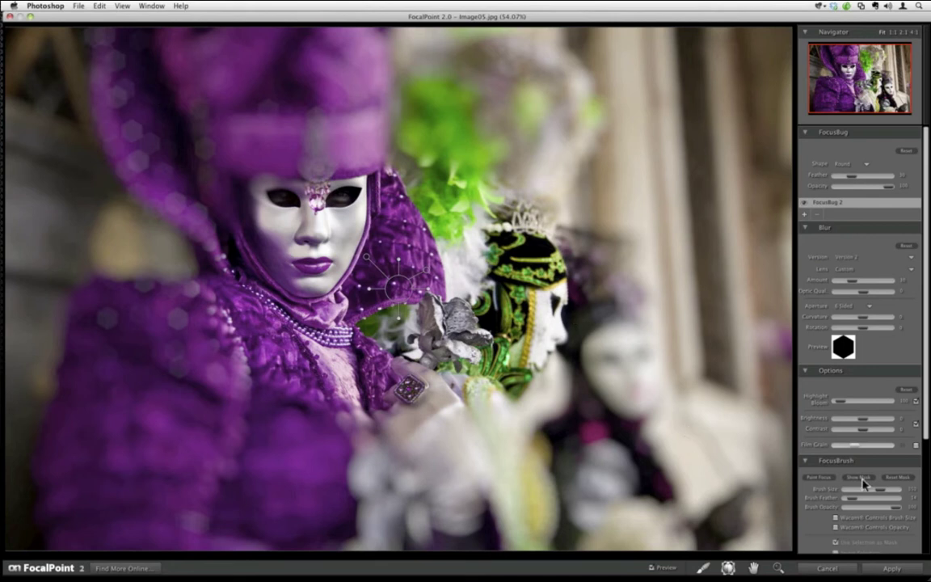
Try a lower FocusBrush opacity and restore it to 100
scroll(927, 434, "down", 3)
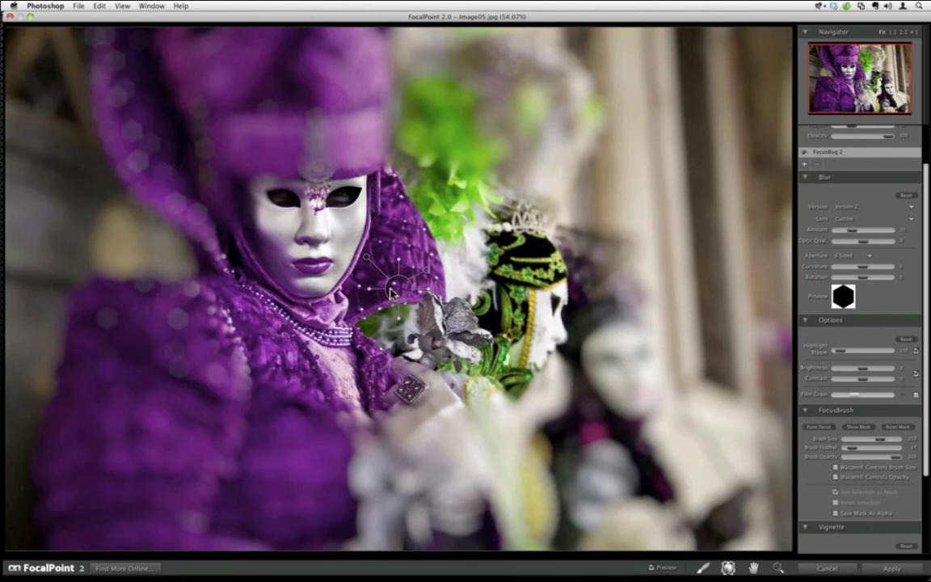
left_click_drag(897, 457, 871, 459)
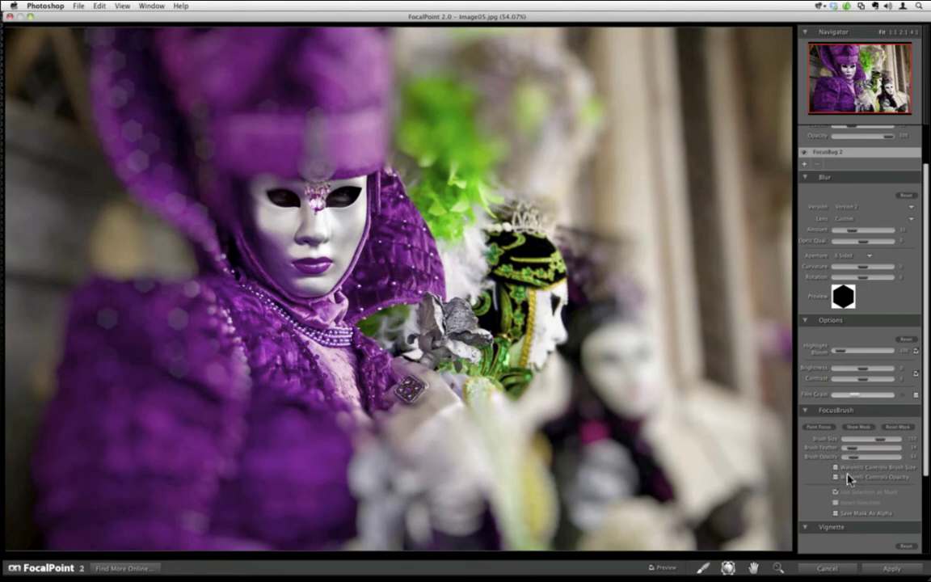
left_click_drag(854, 461, 895, 458)
mouse_move(498, 372)
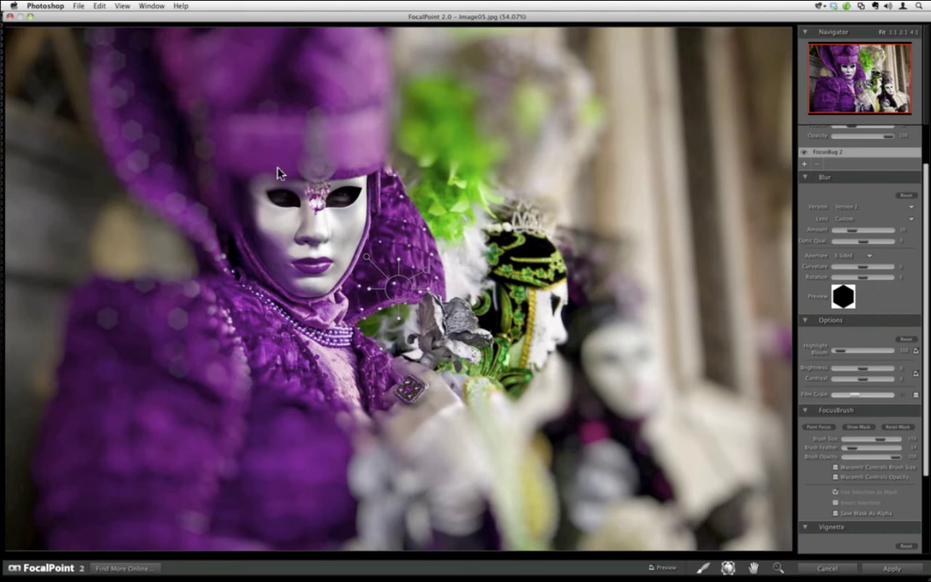
left_click(95, 7)
left_click(108, 100)
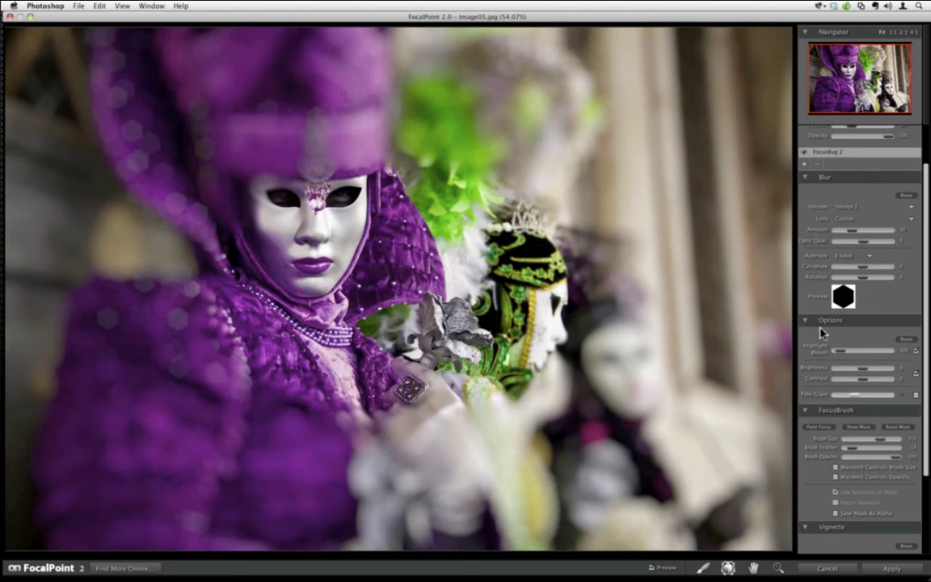
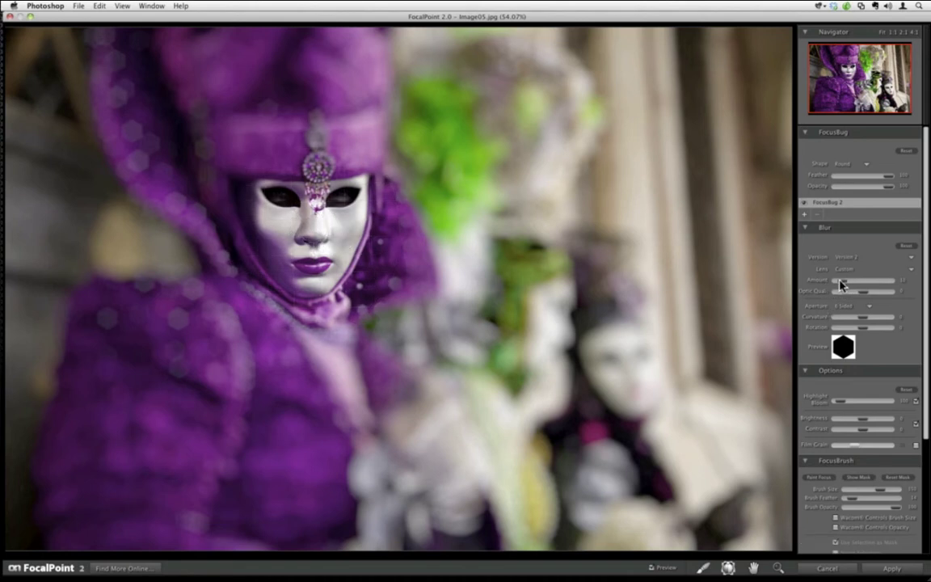
Reduce the blur amount, paint the headdress jewel into focus with a smaller FocusBrush, and compare with the preview off and on
left_click_drag(842, 283, 836, 284)
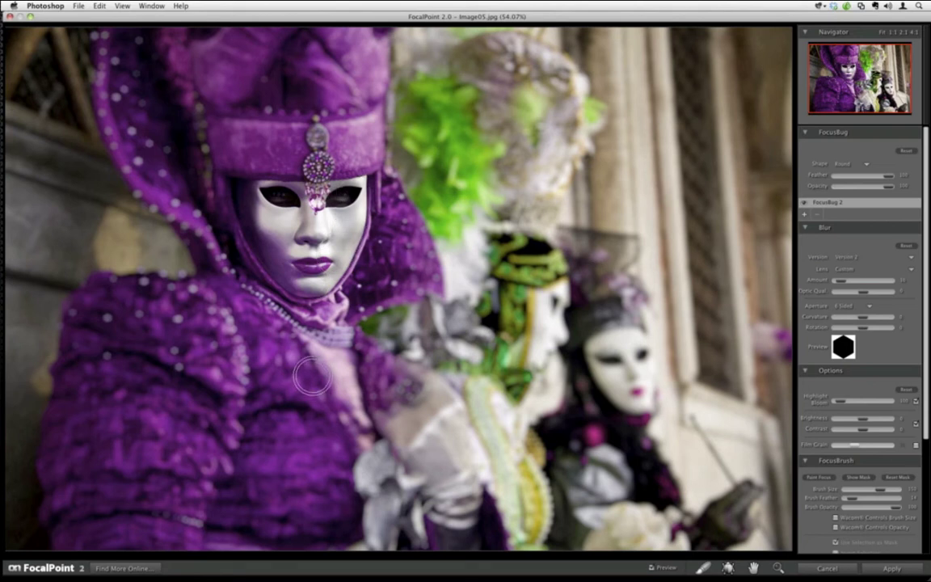
key("bracketleft")
key("bracketleft")
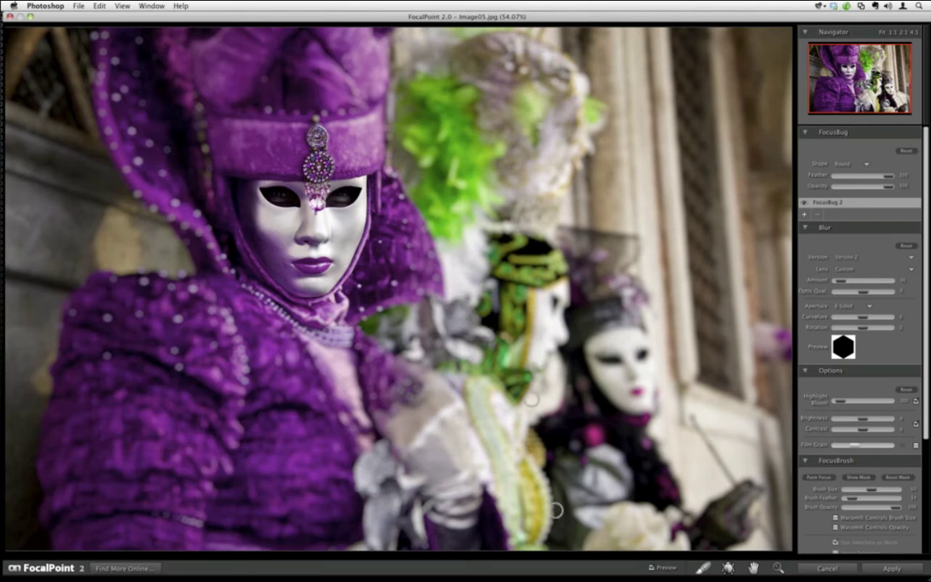
left_click(651, 568)
left_click(652, 568)
Keep the FocusBrush on Paint Focus and set the blurred area's brightness to about -24 and contrast to 12
key("alt")
left_click(820, 477)
left_click_drag(861, 422, 857, 423)
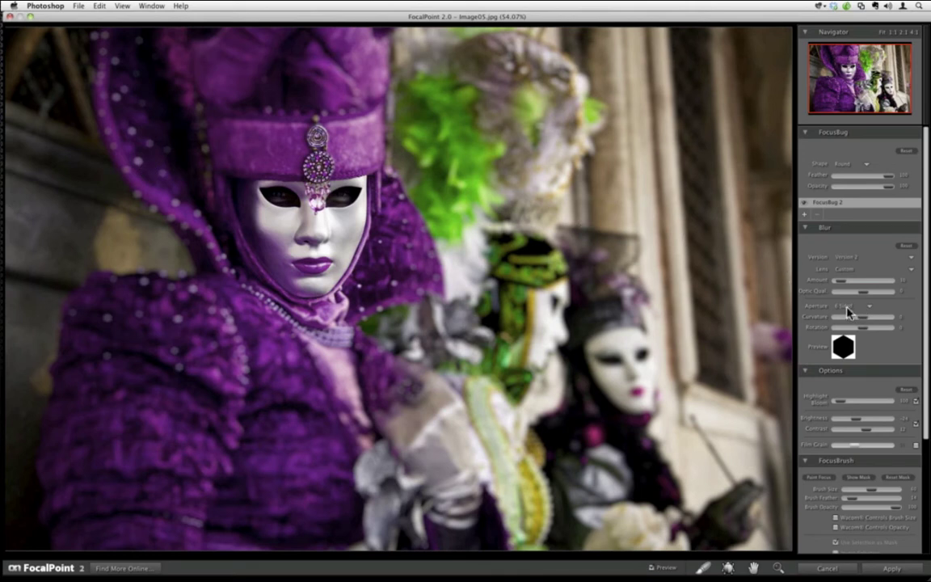
Set the blur's aperture shape to 8 Sided
left_click(849, 313)
left_click(820, 314)
left_click(845, 313)
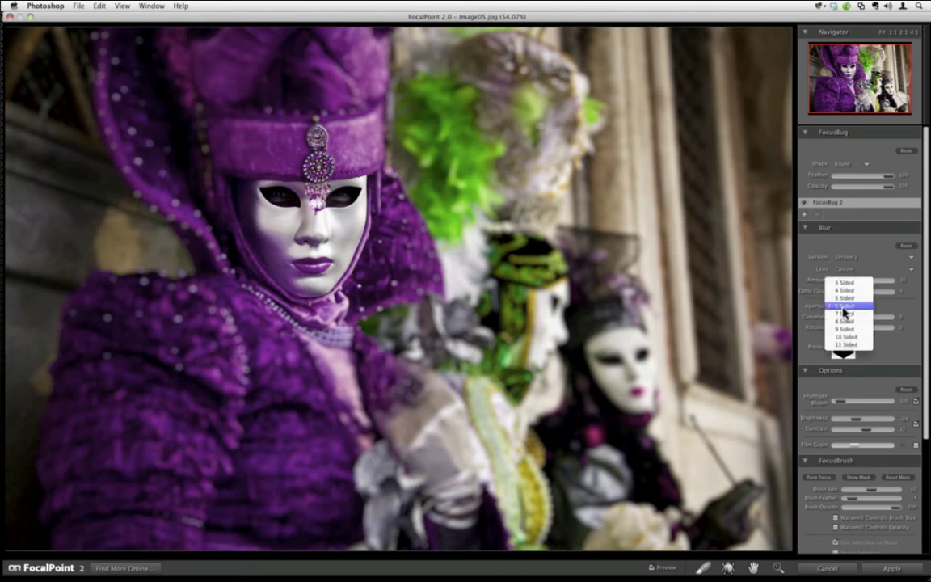
left_click(889, 305)
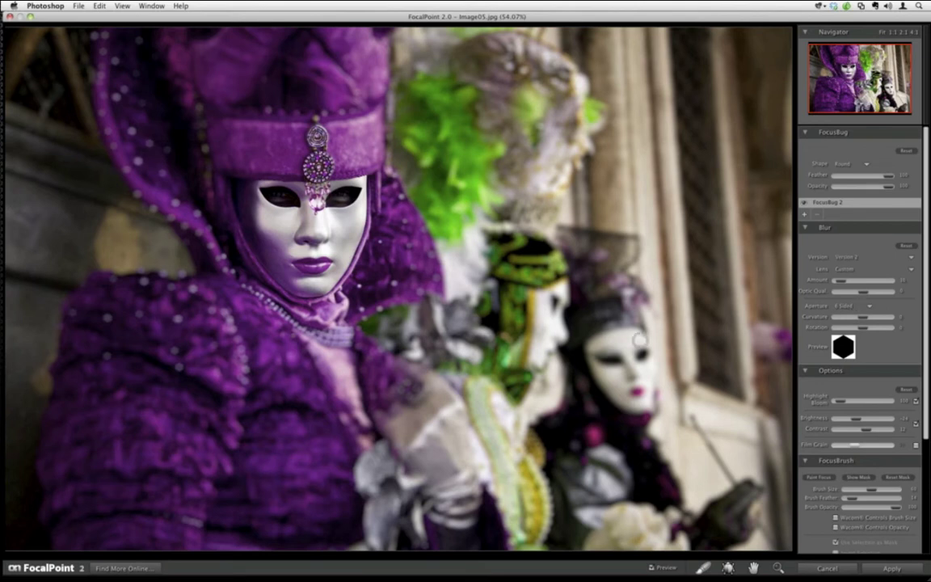
left_click(849, 308)
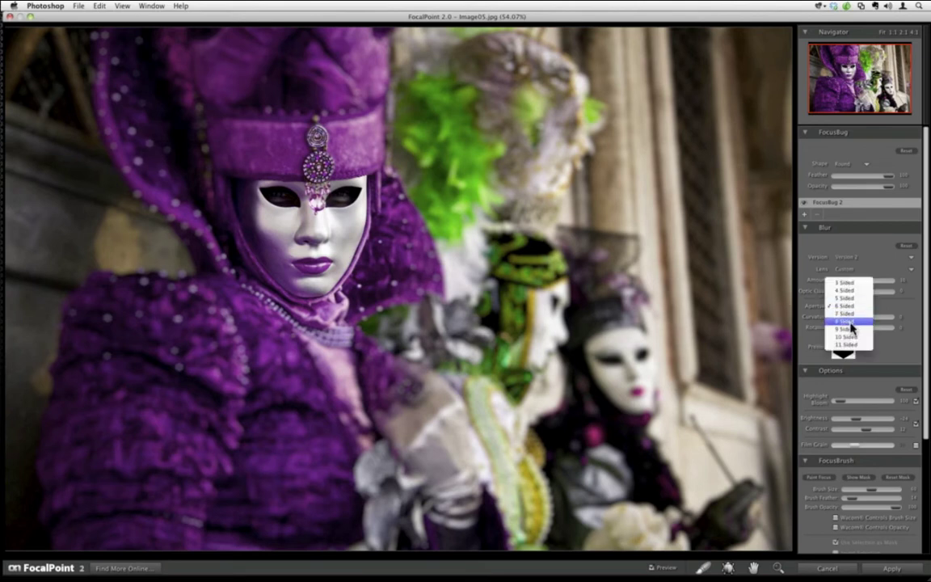
left_click(847, 322)
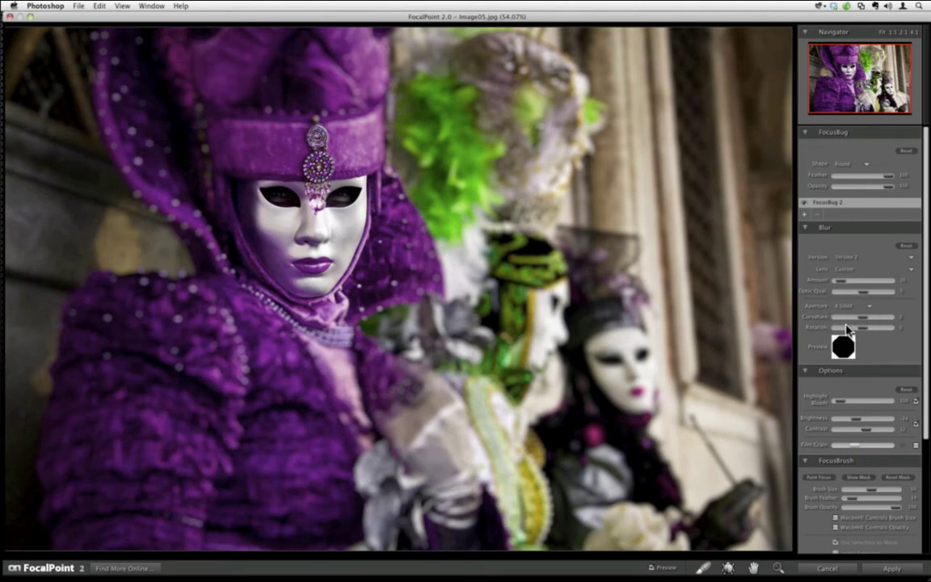
Try the 8-sided aperture with rounded edges, with curvature at -100, and with rounded edges again
left_click_drag(862, 322, 877, 322)
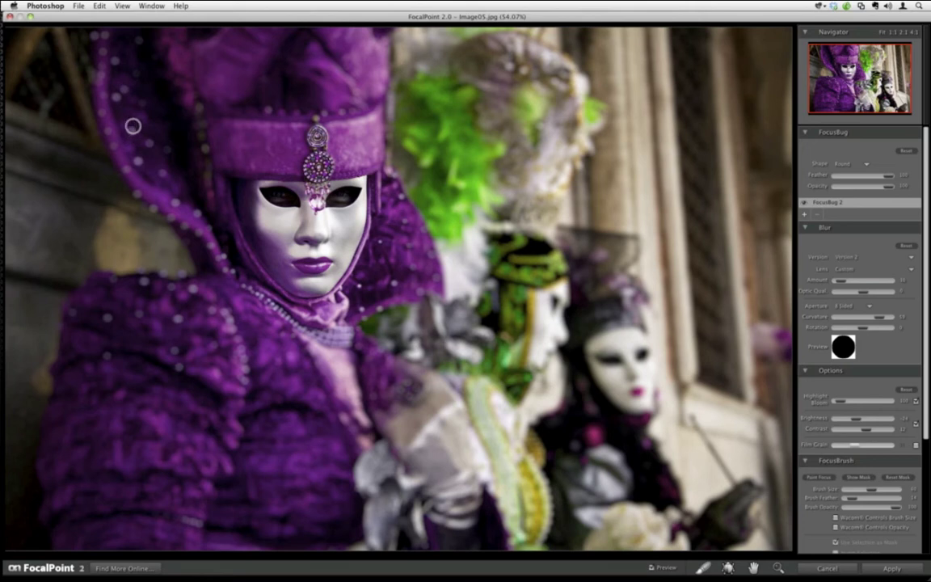
left_click_drag(877, 322, 809, 353)
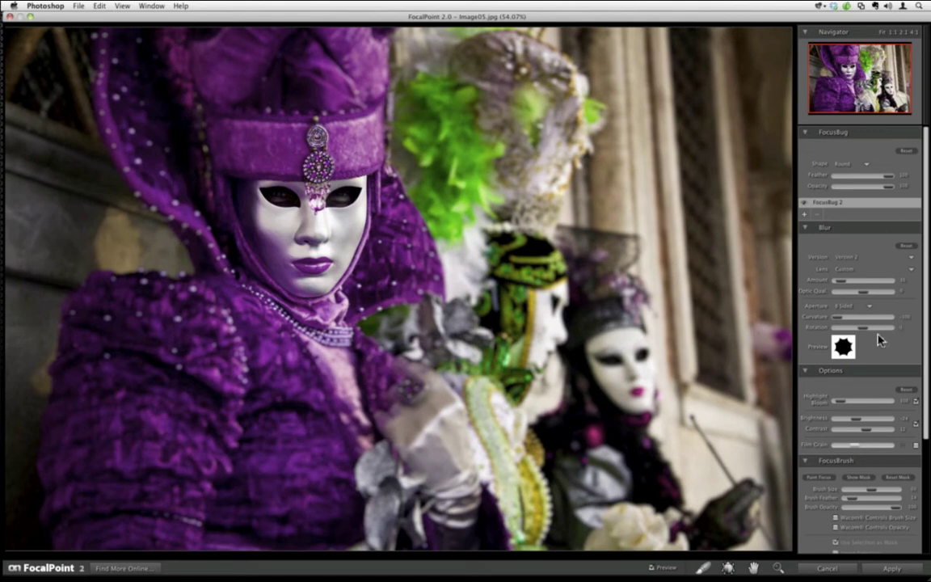
left_click_drag(842, 320, 880, 322)
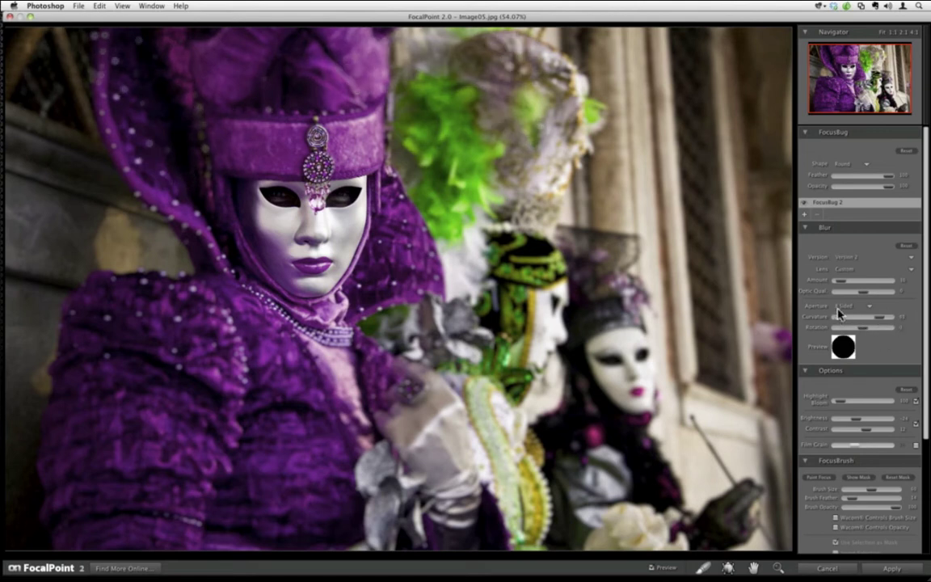
Try a 3 Sided aperture with negative curvature of about -40
left_click(857, 305)
left_click(843, 279)
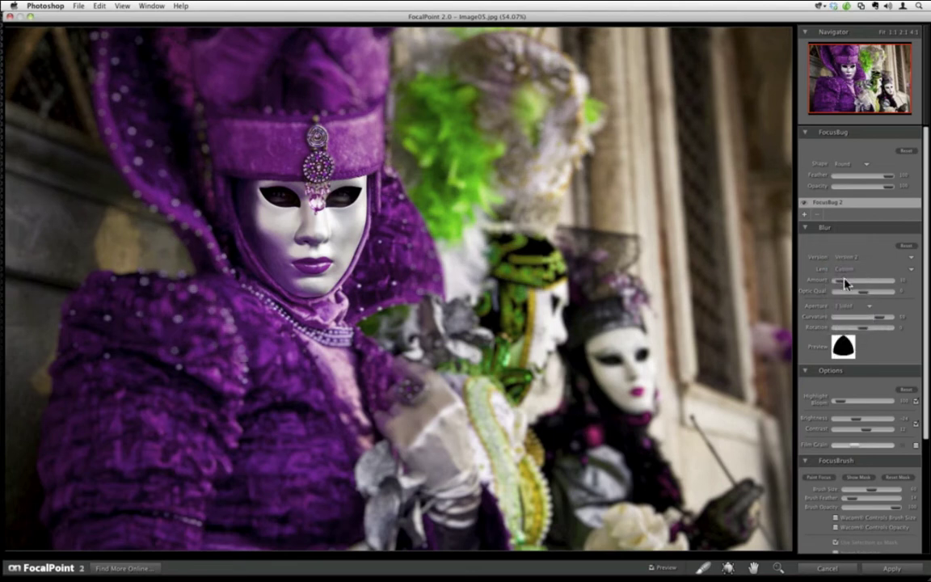
left_click_drag(879, 317, 852, 321)
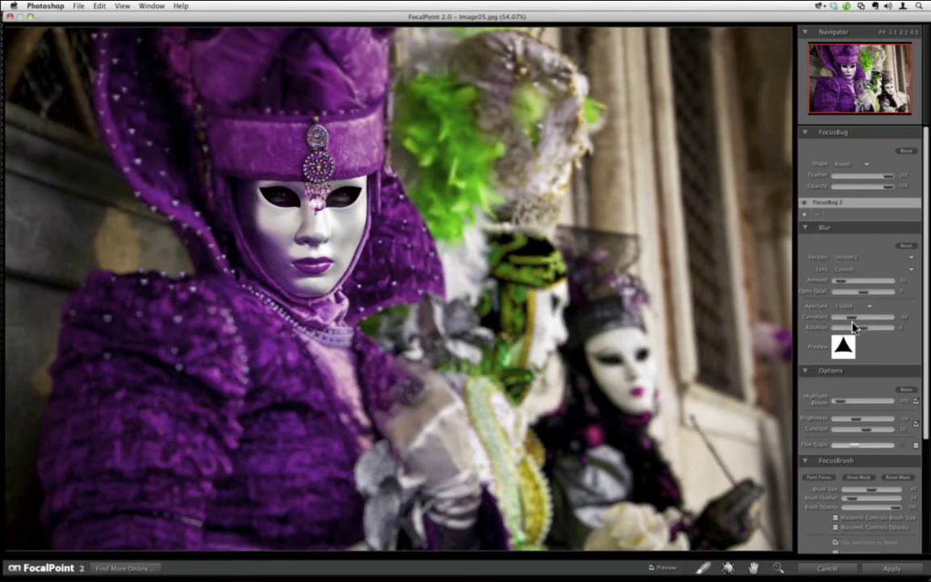
Switch the aperture back to 8 Sided and raise its curvature until the shape is nearly circular
left_click(857, 307)
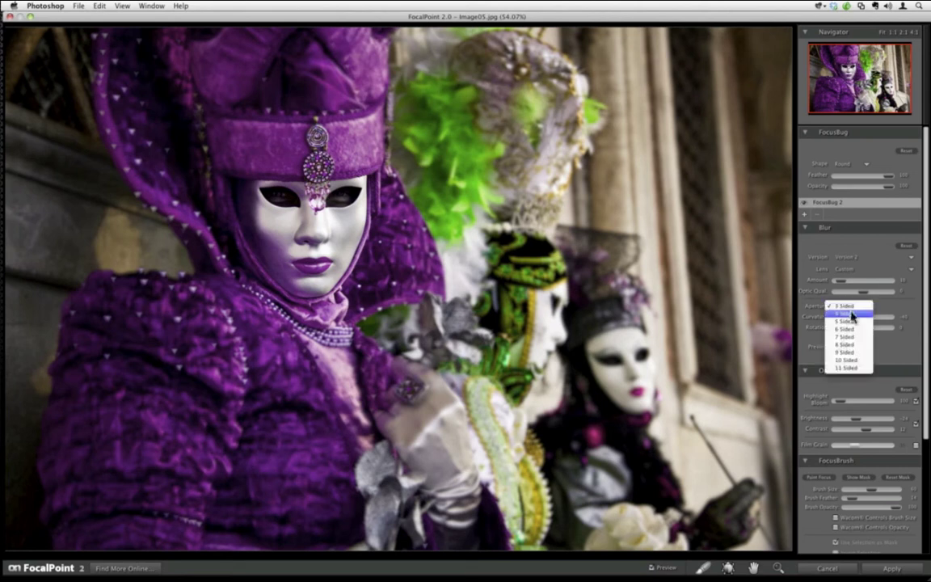
left_click(847, 356)
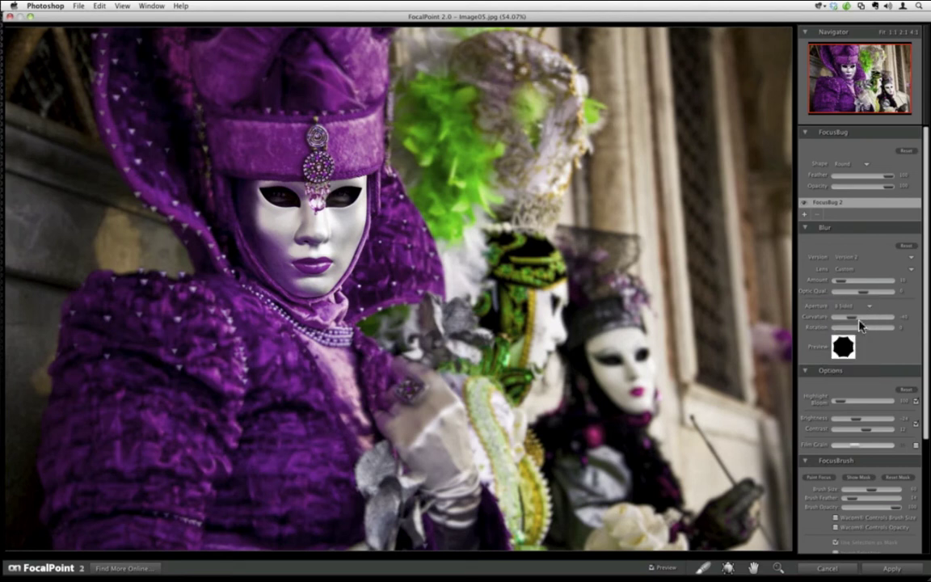
left_click_drag(854, 317, 877, 322)
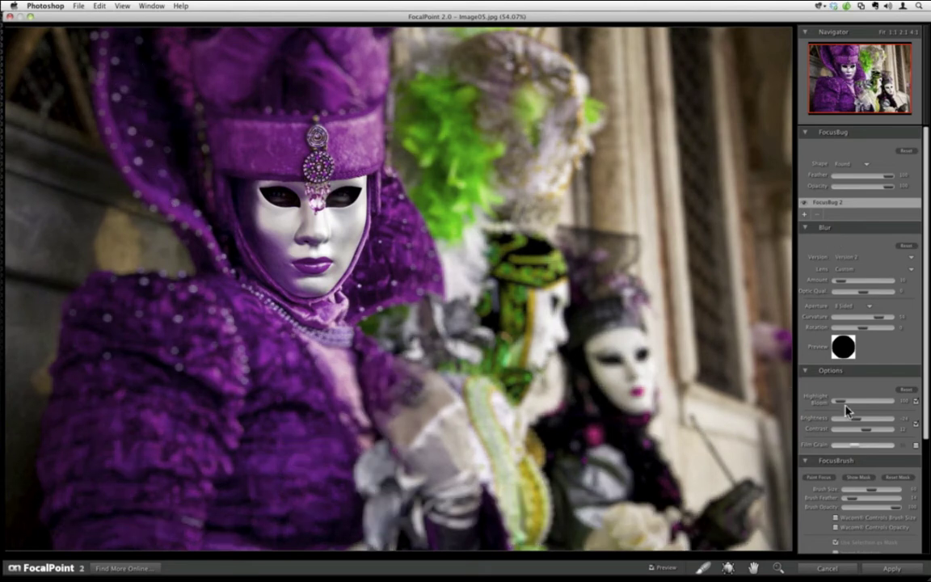
Increase the highlight bloom and compare the blurred portrait with the preview off and on
left_click_drag(848, 404, 852, 405)
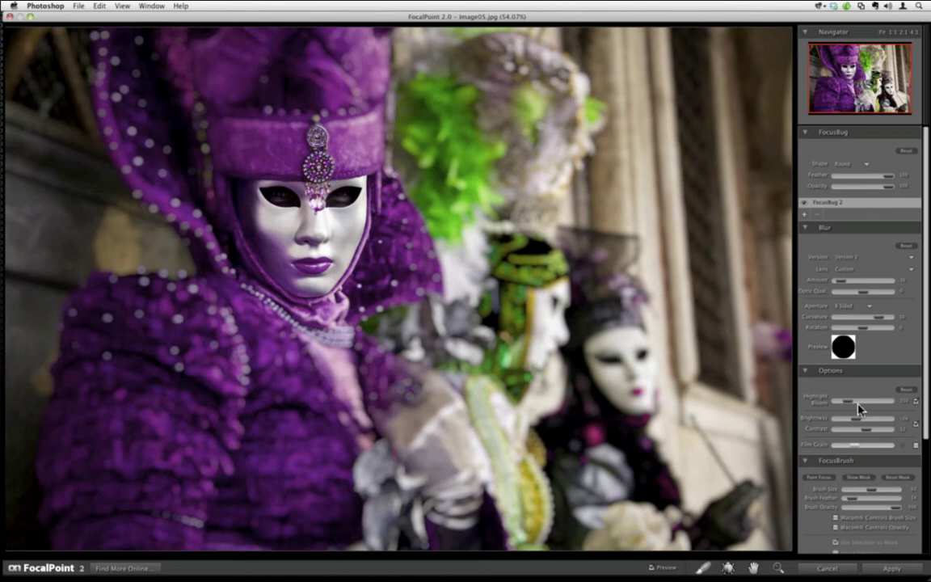
left_click(653, 568)
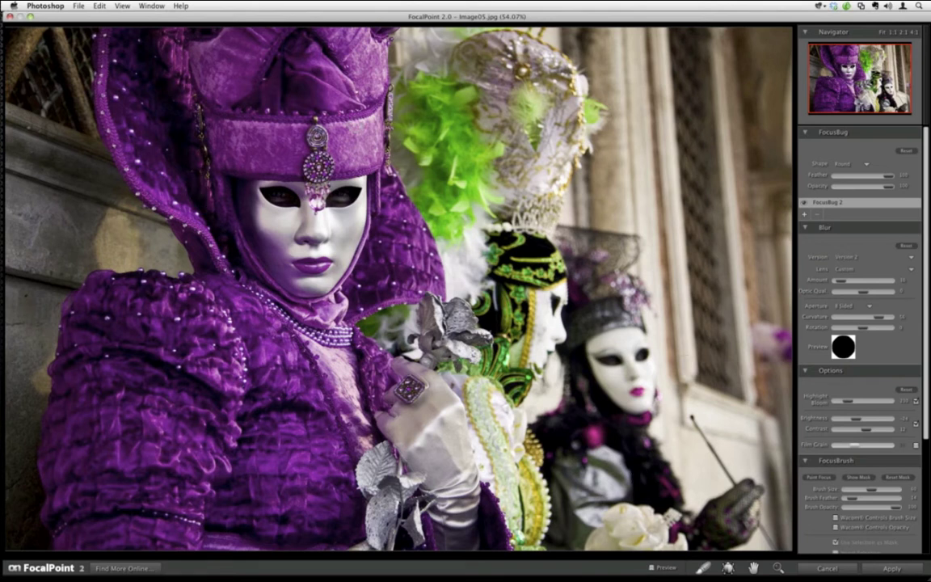
left_click(655, 566)
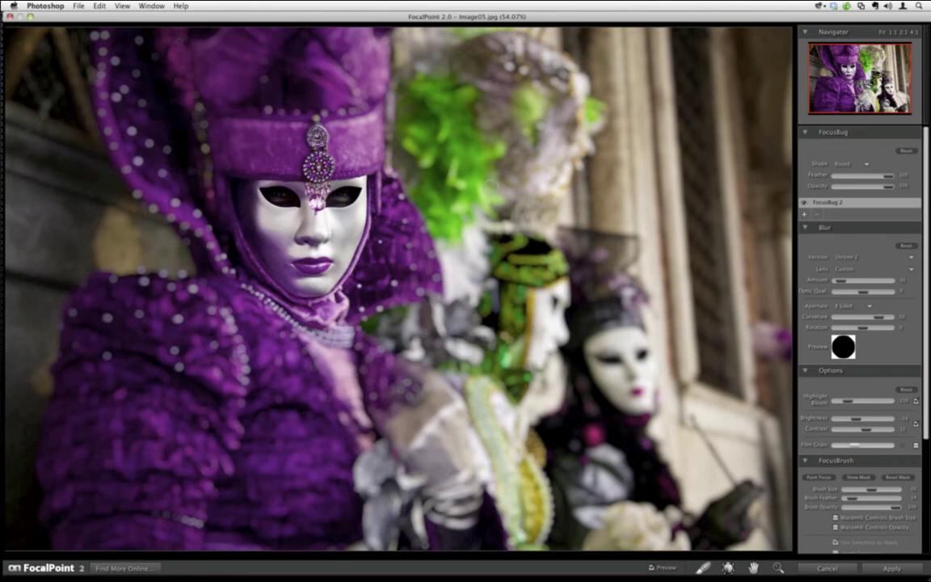
Cancel the FocalPoint blur and close Image05.jpg without saving its changes, returning to the Finder
left_click(822, 571)
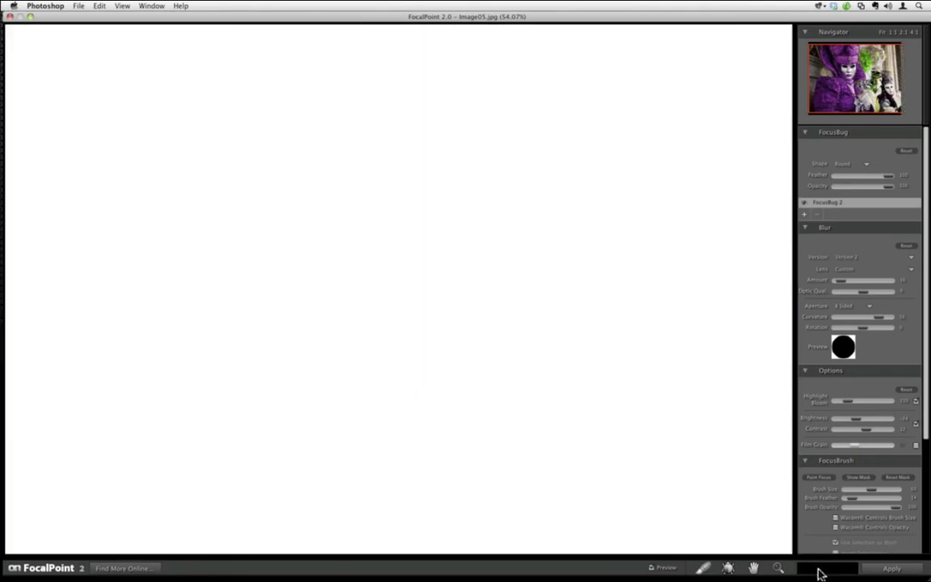
key("super+w")
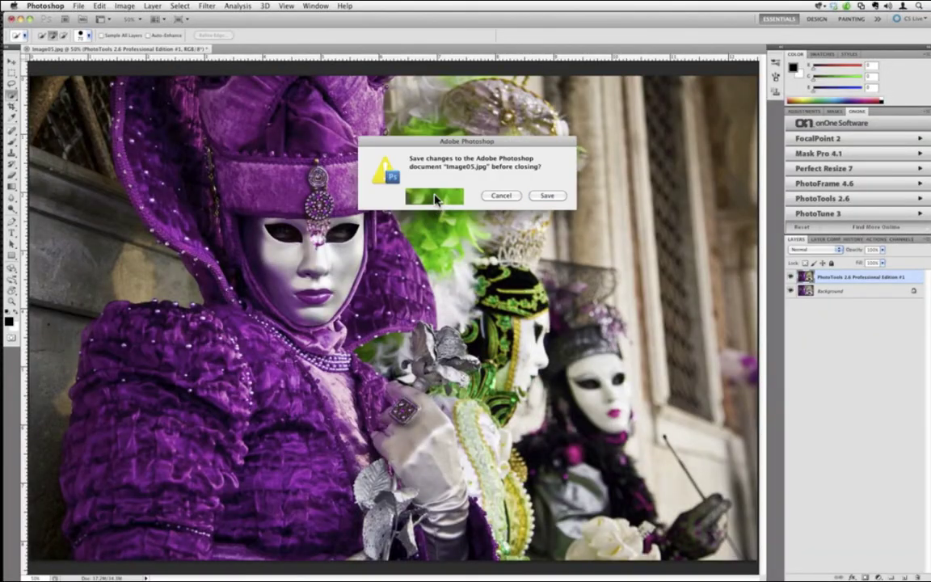
left_click(434, 197)
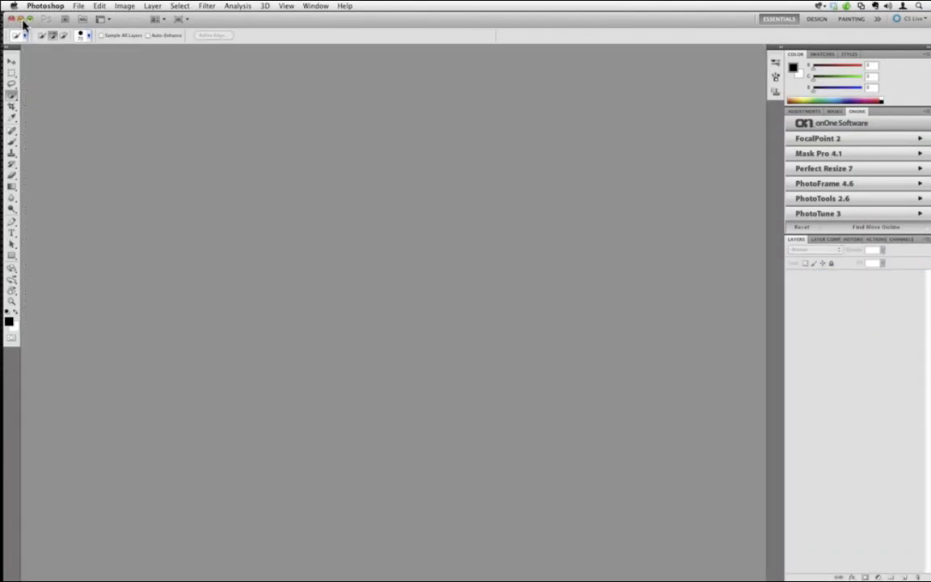
left_click(28, 19)
key("super+q")
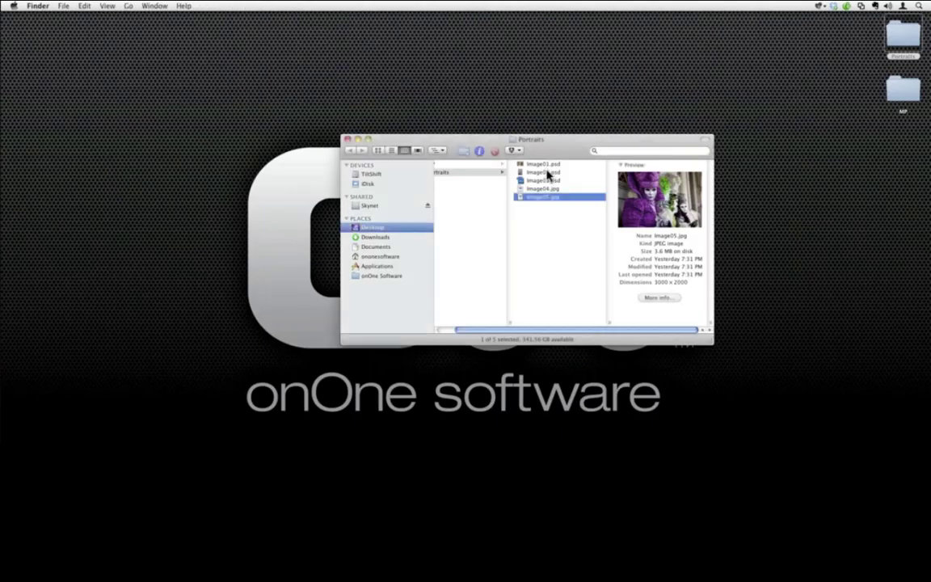
Open Image02.psd from the Portraits folder in Adobe Photoshop CS5
left_click(546, 172)
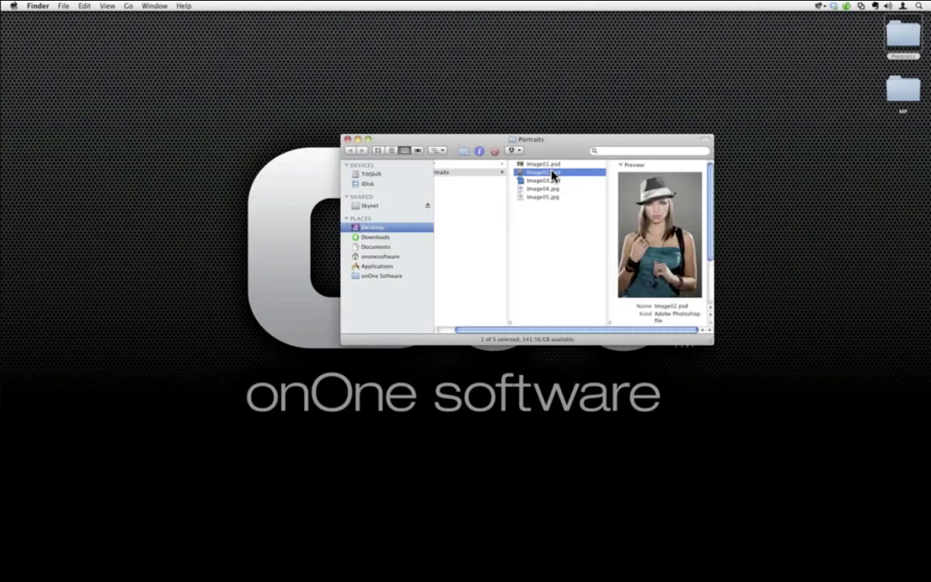
right_click(553, 174)
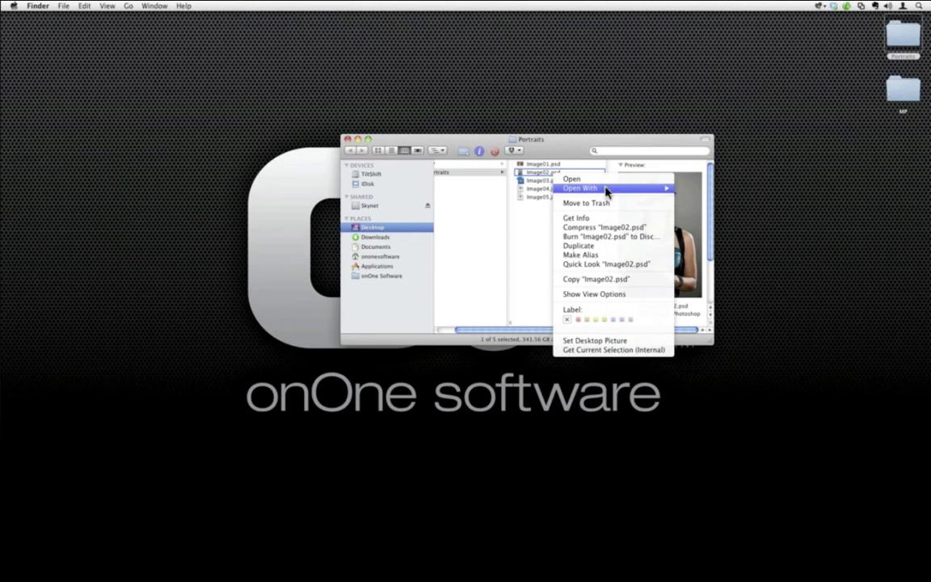
mouse_move(606, 189)
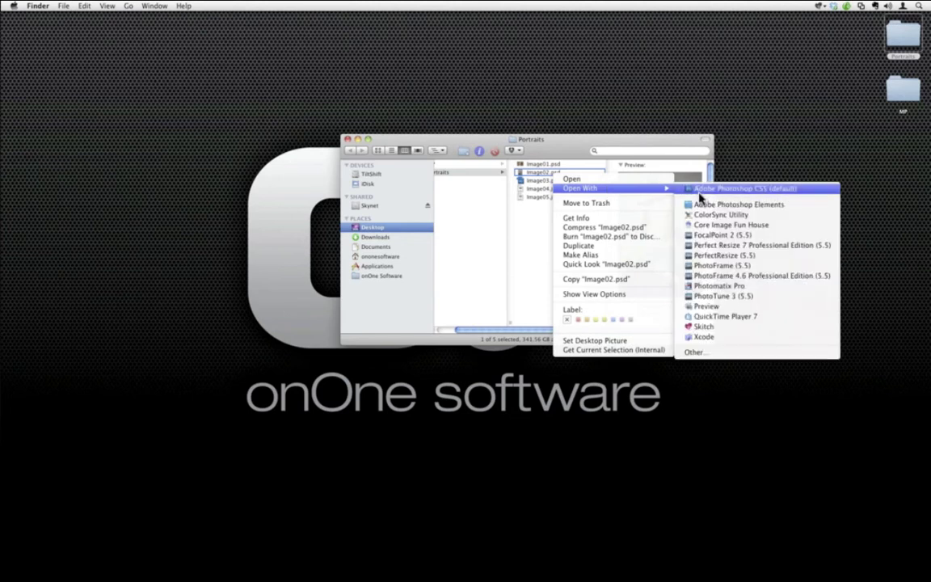
left_click(700, 194)
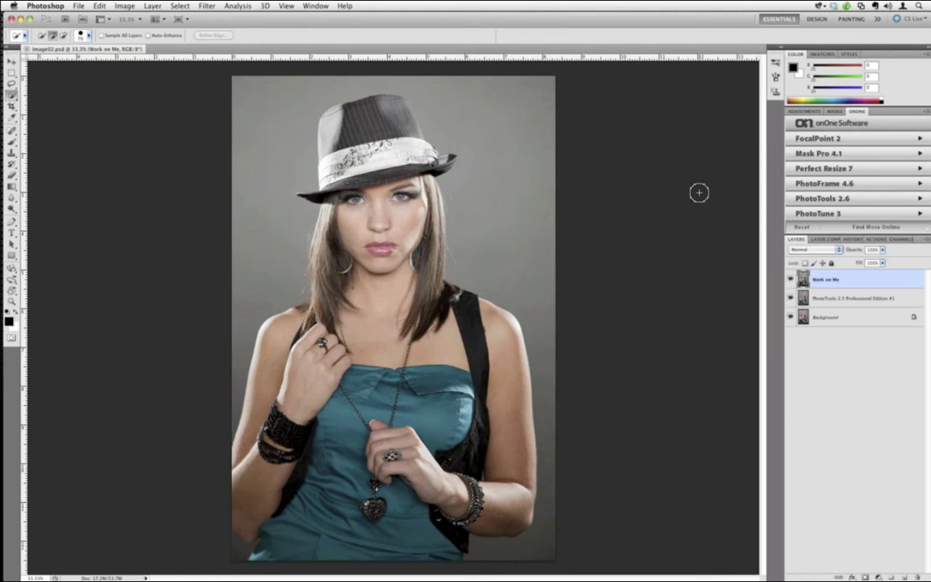
Send the hat portrait from Image02.psd to PhotoTools 2.6 for editing
left_click(829, 199)
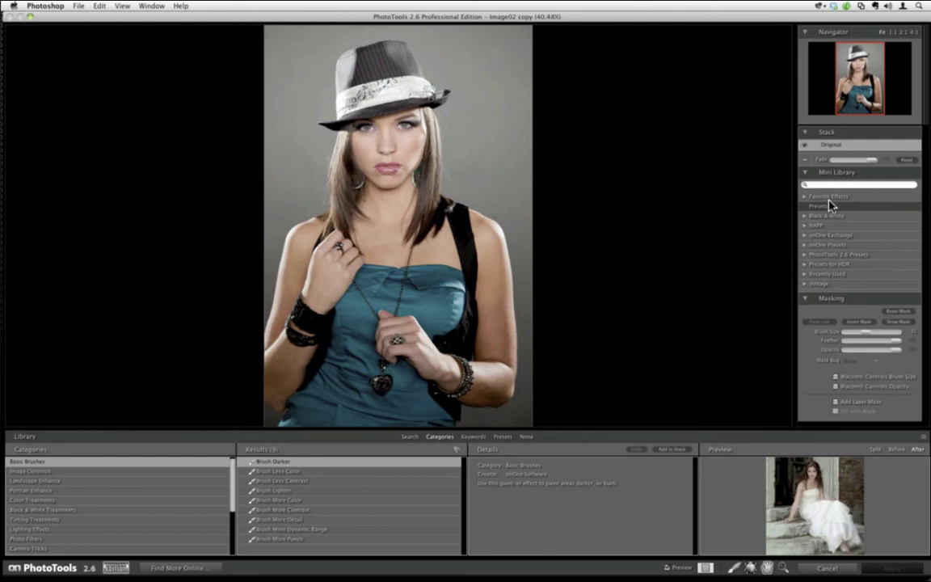
left_click(783, 568)
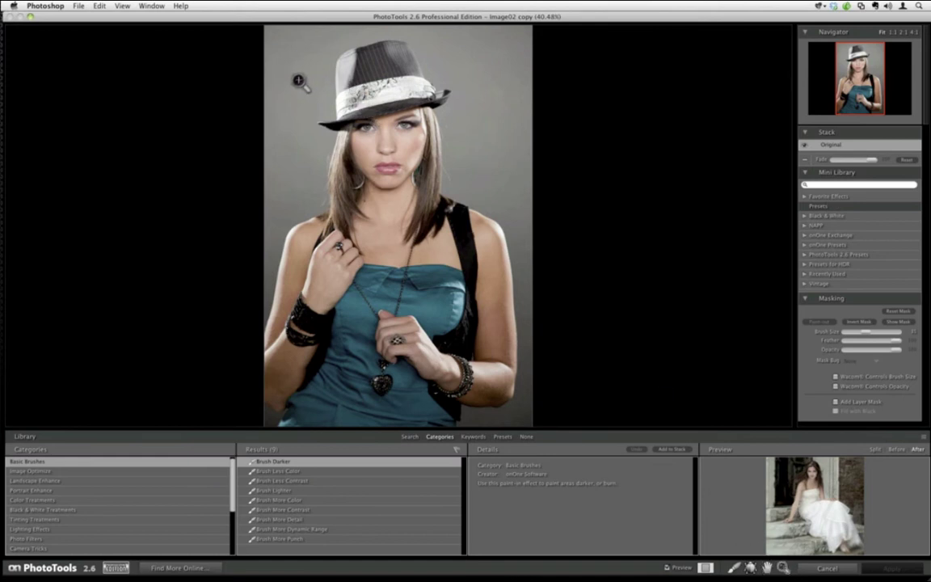
left_click_drag(299, 37, 488, 320)
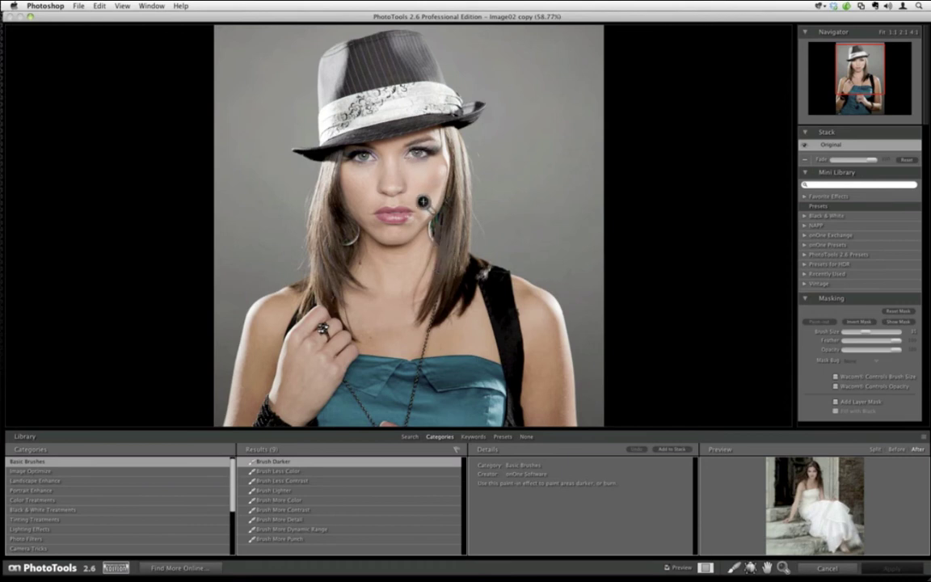
Add the Portrait Enhance effect Auto Skin Smoother with the medium skin-tone option and paint it out just below the hat brim
left_click(119, 490)
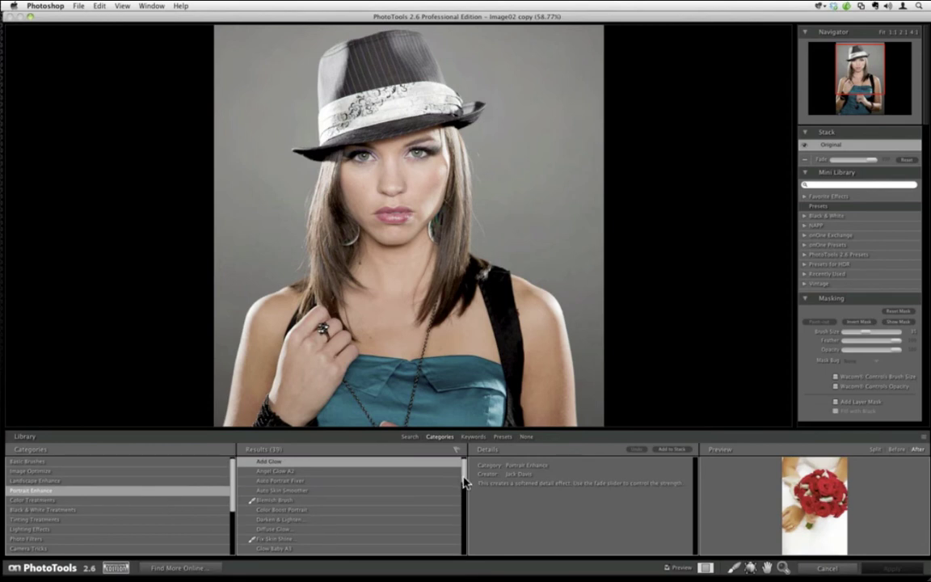
left_click(268, 491)
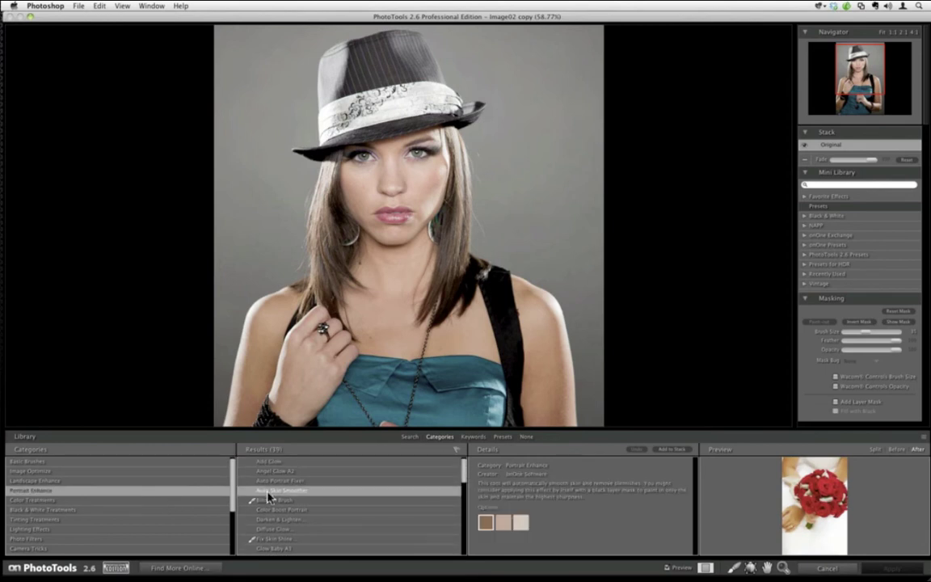
left_click(504, 521)
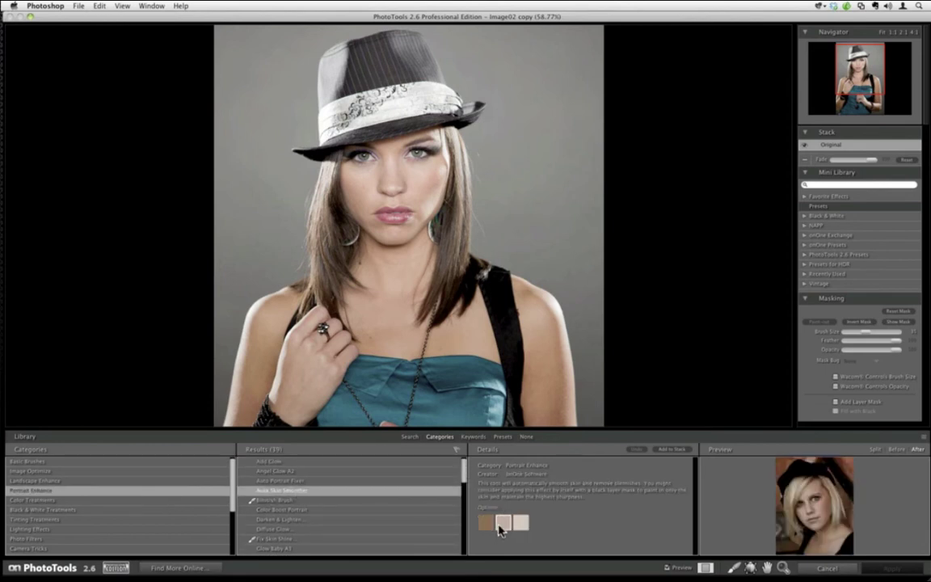
left_click(679, 449)
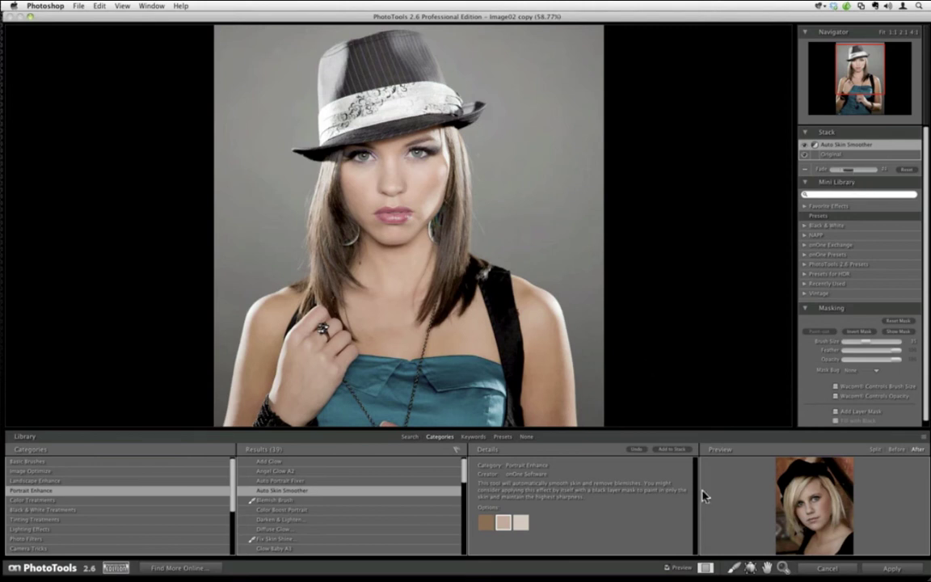
left_click(734, 567)
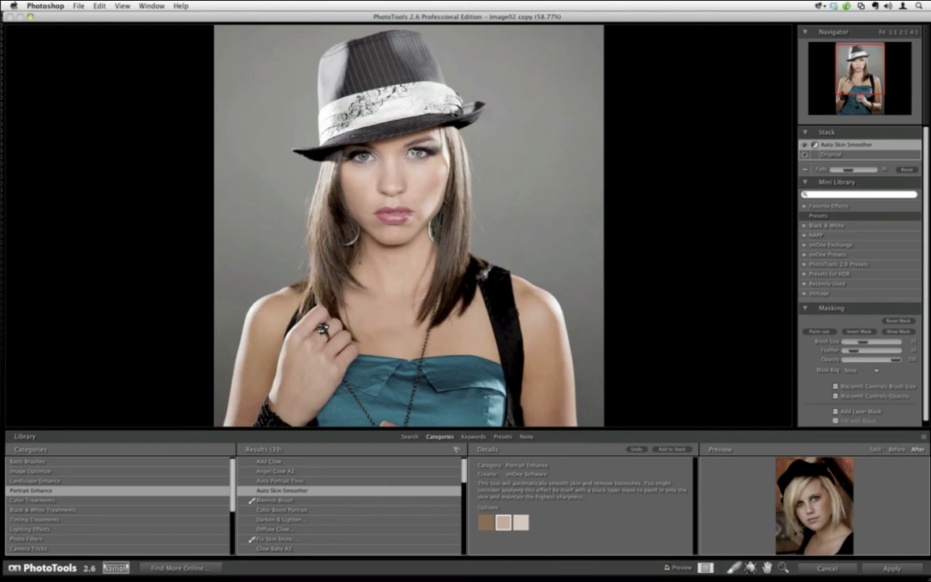
left_click_drag(369, 139, 321, 142)
Add the Magic Eye Fixer effect to the stack, paint it over the eyes and reduce its fade
left_click_drag(463, 468, 461, 505)
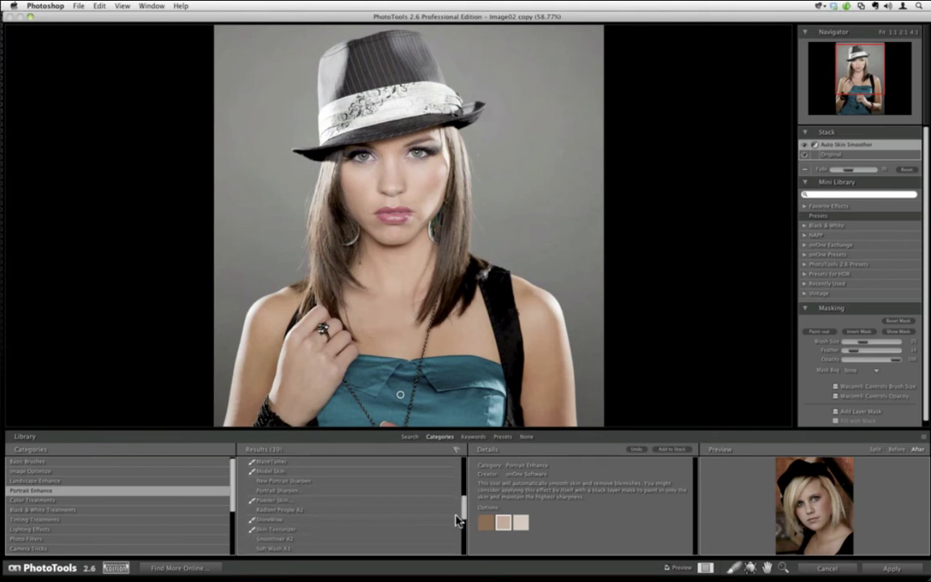
scroll(418, 484, "up", 3)
left_click(417, 477)
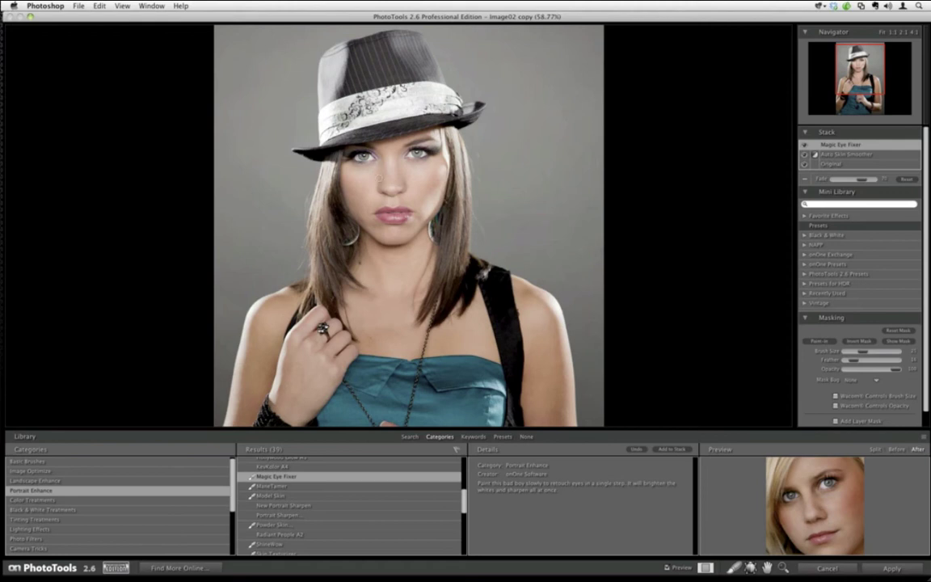
double_click(767, 567)
mouse_move(852, 184)
left_mouse_down()
mouse_move(873, 183)
mouse_move(833, 185)
mouse_move(877, 189)
mouse_move(841, 185)
left_mouse_up()
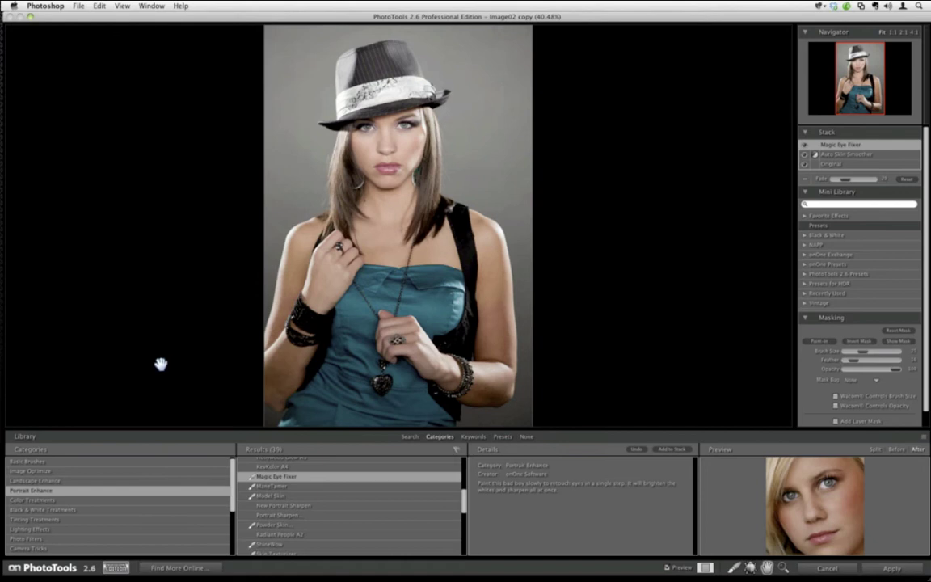
Examine the Black & White Treatments, including MacG BW, Chrome and Convert to B&W-General, using their details and sample previews
left_click(91, 509)
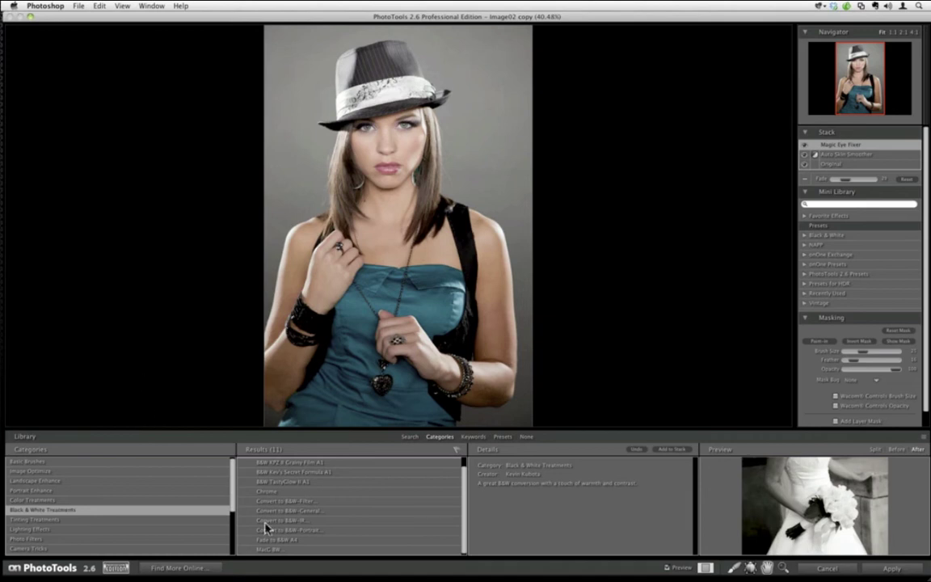
left_click(286, 549)
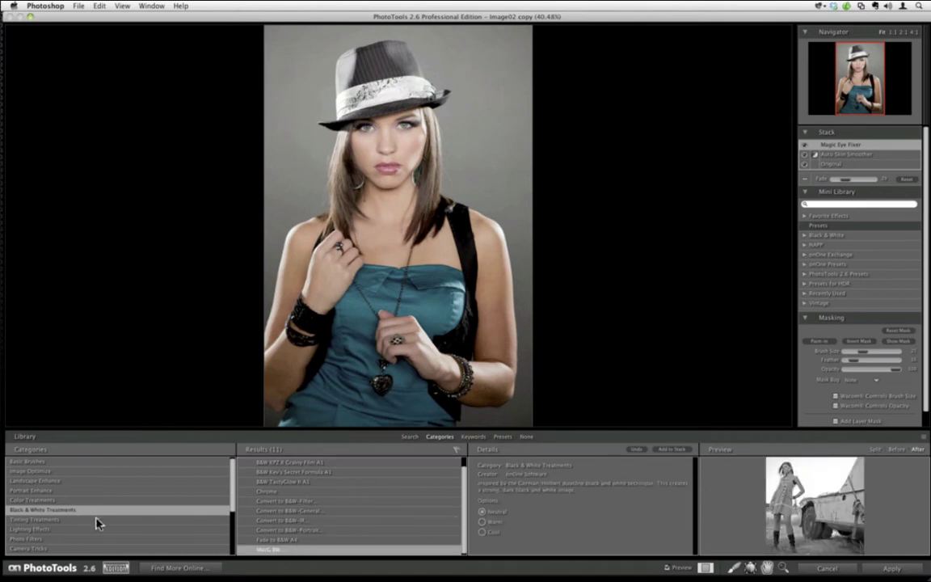
scroll(463, 463, "up", 1)
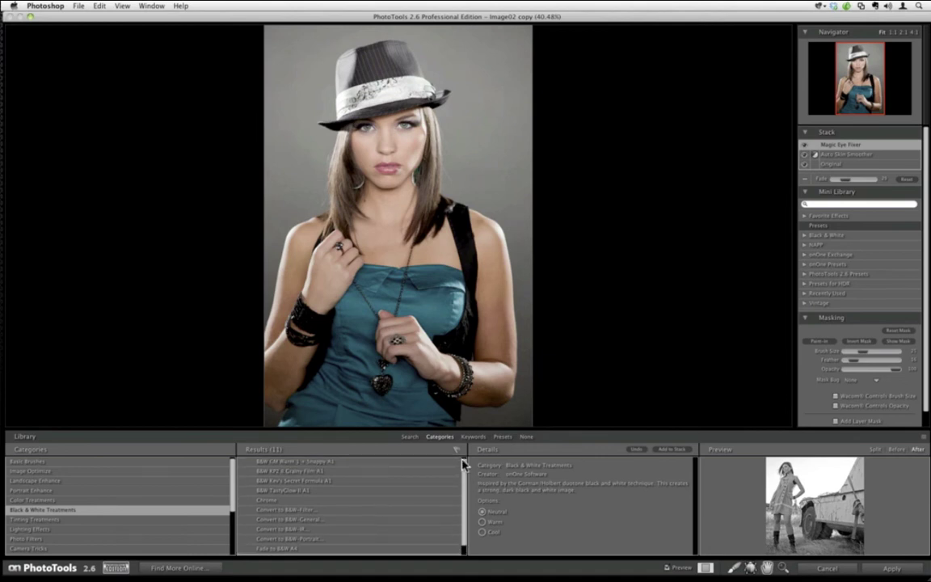
left_click(353, 489)
left_click(354, 499)
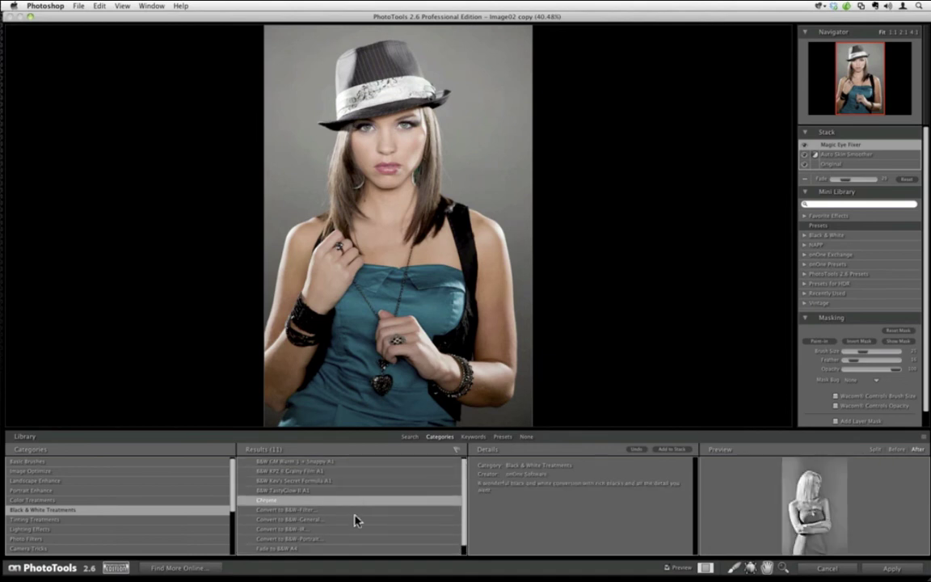
left_click(355, 520)
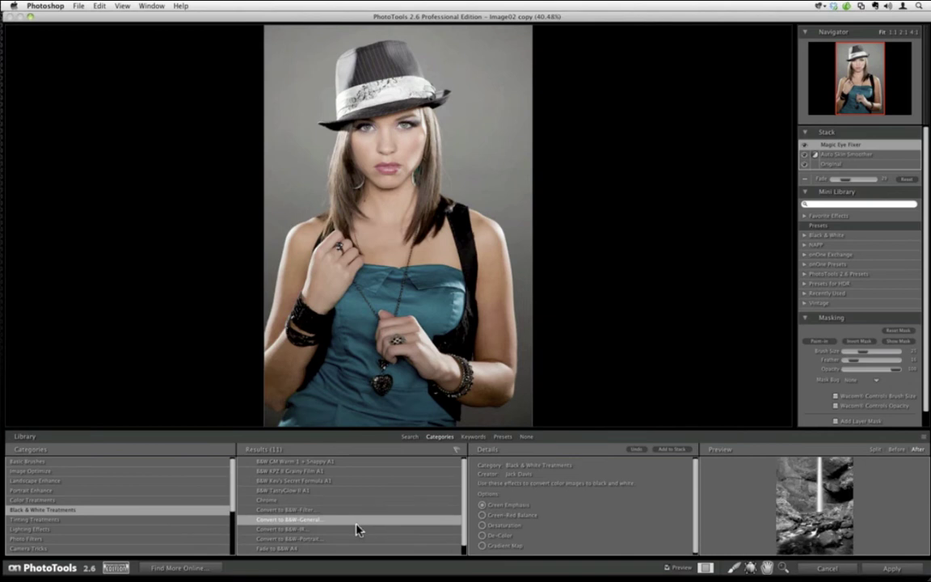
Add B&W GM Warm 1 + Snappy A1 to the stack and try its fade at 0, about halfway and 100
left_click(350, 463)
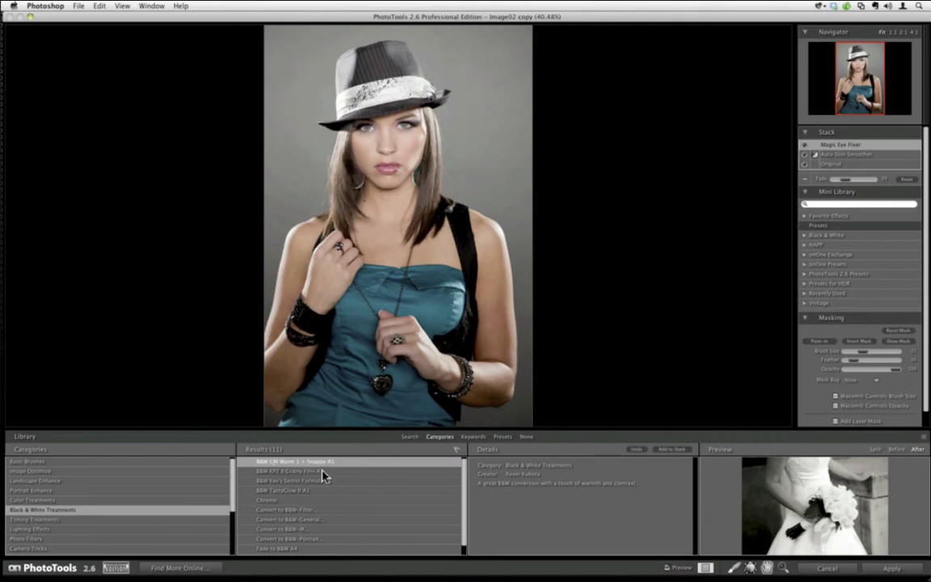
left_click(679, 450)
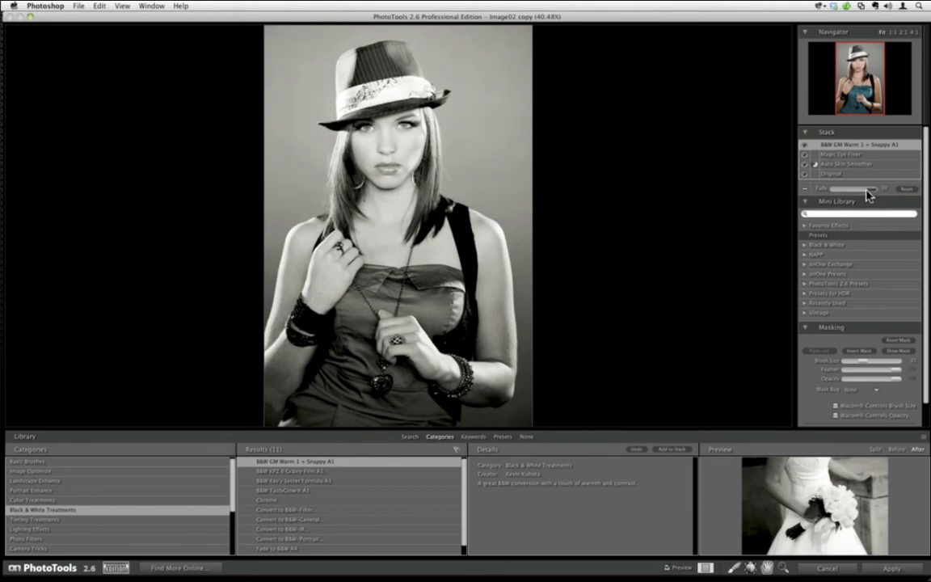
left_click_drag(869, 193, 831, 197)
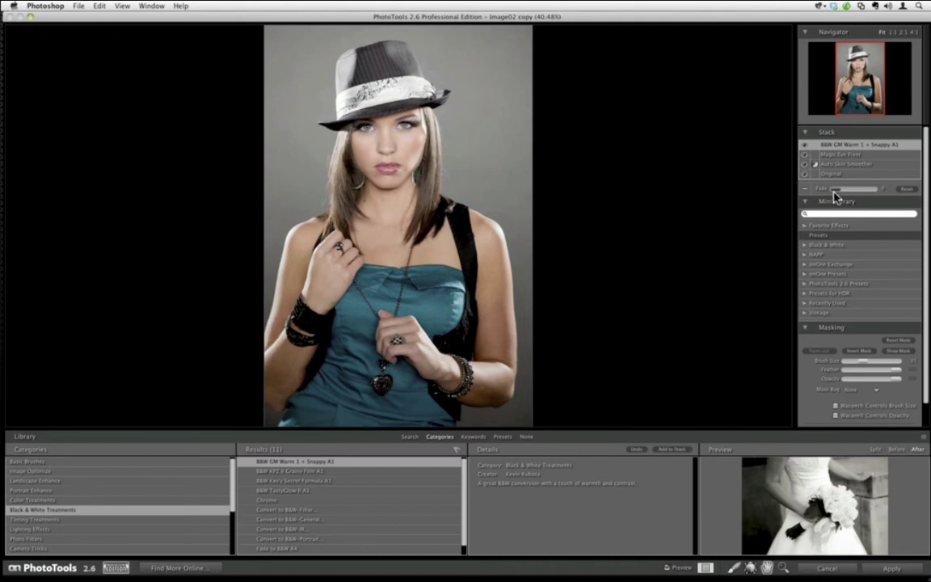
left_click_drag(841, 196, 847, 194)
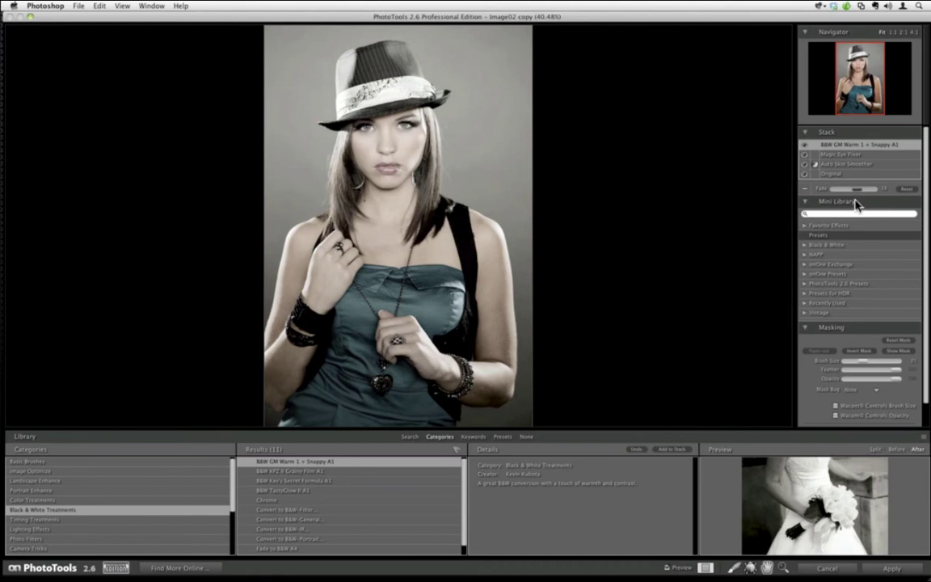
left_click_drag(862, 192, 888, 181)
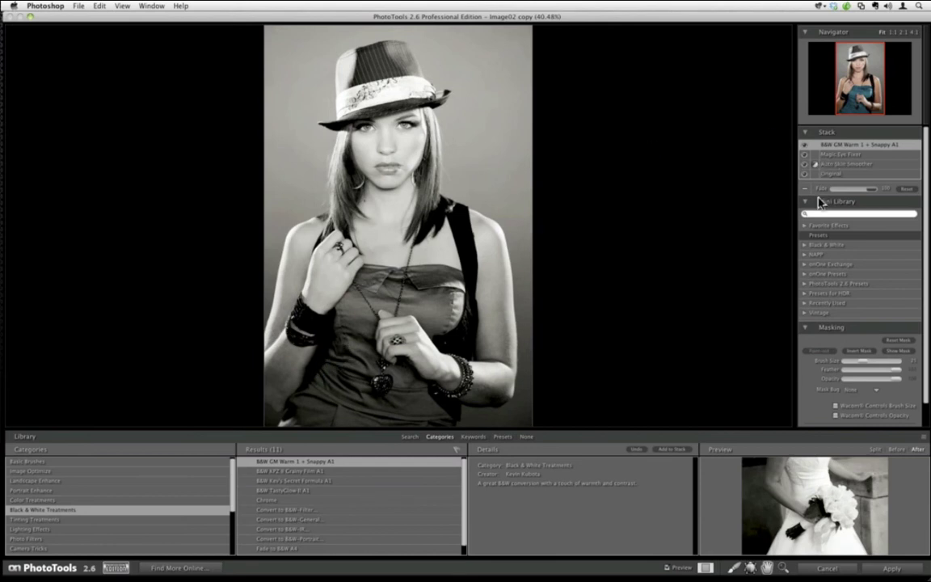
Remove the black-and-white treatment and the Magic Eye Fixer from the effect stack
key("Delete")
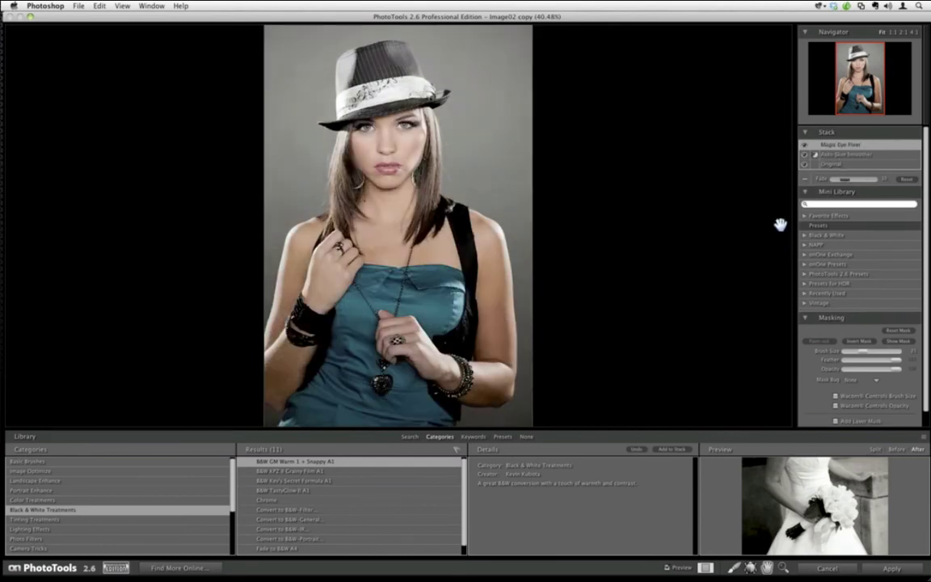
key("Delete")
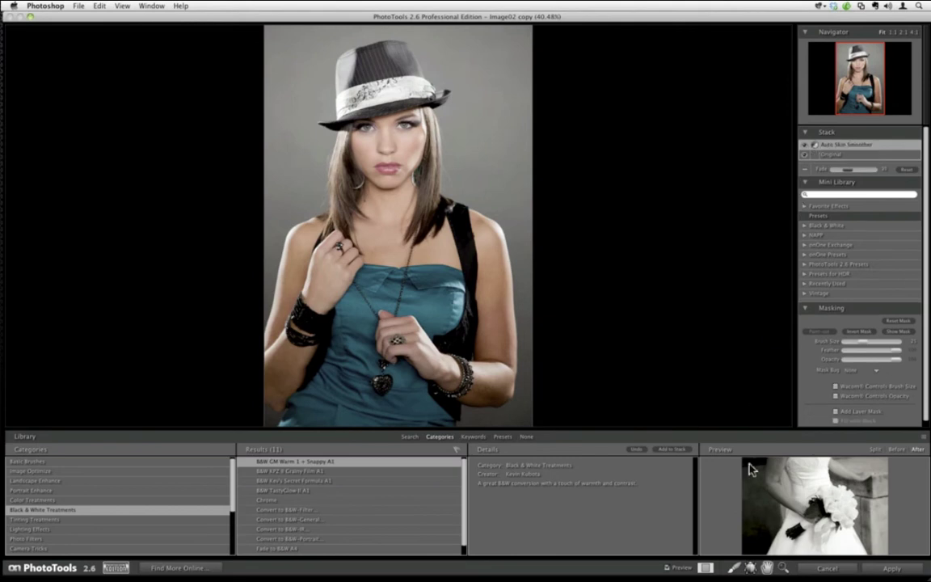
Add the Brush More Dynamic Range effect from the Basic Brushes category to the effect stack
left_click(783, 568)
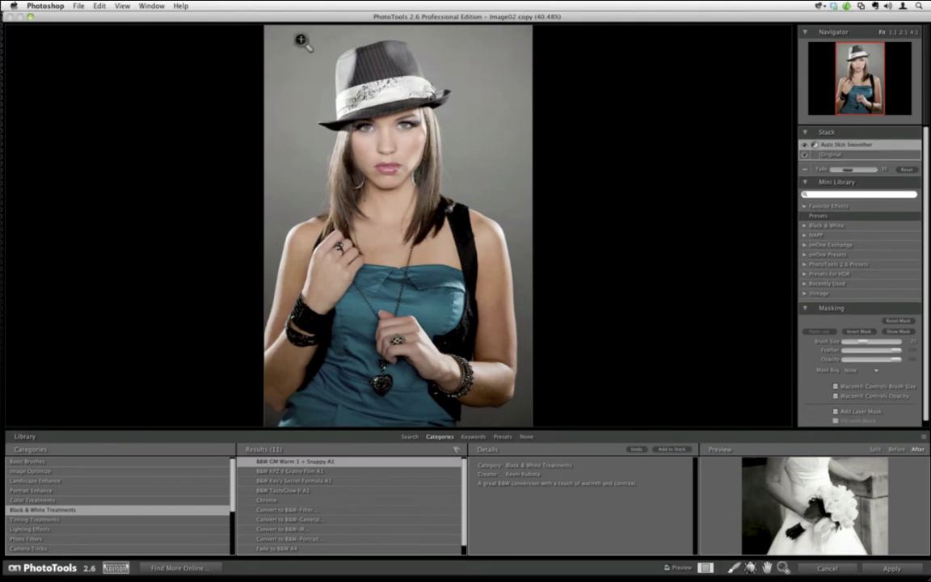
left_click_drag(269, 34, 496, 271)
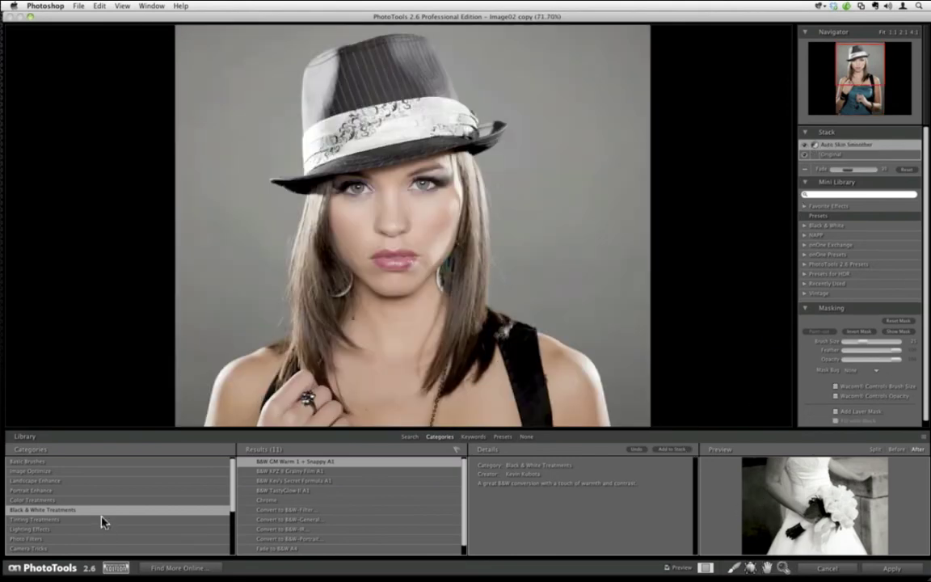
left_click(166, 462)
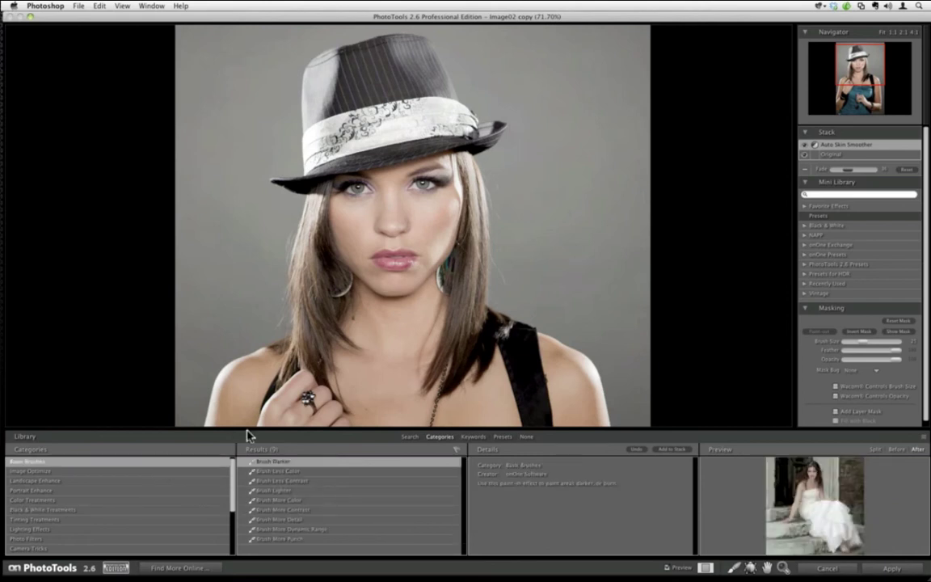
left_click(282, 529)
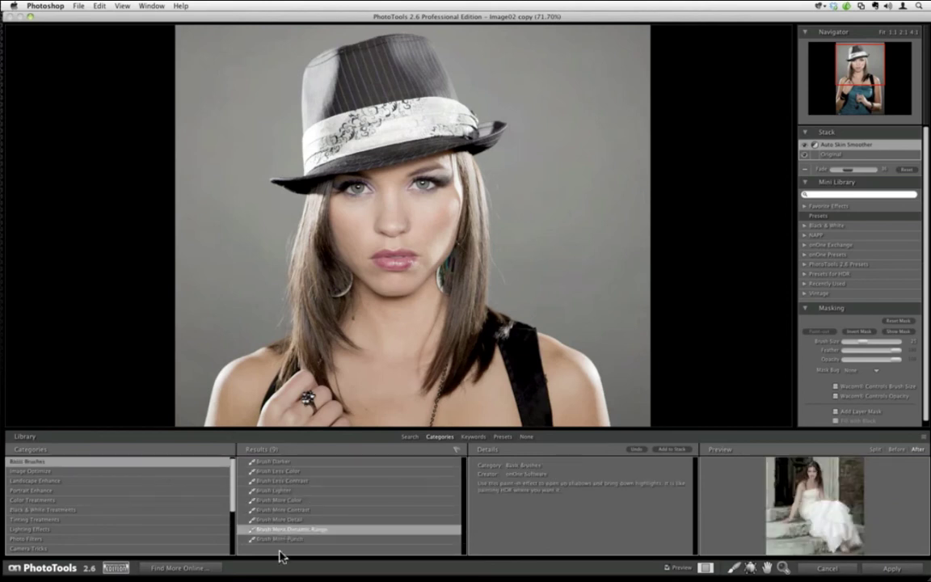
left_click(658, 449)
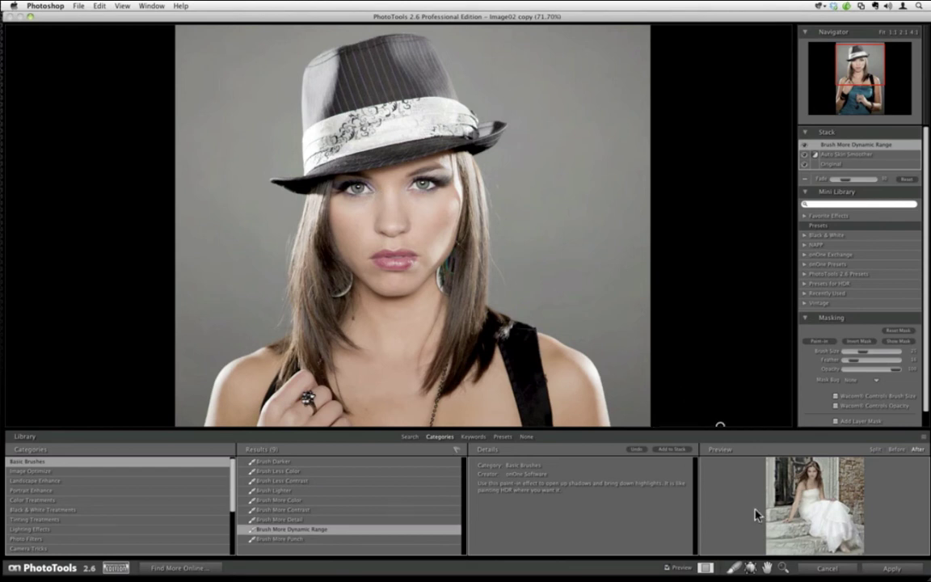
Try the Brush More Dynamic Range fade at about 24 and at 100, checking the result on the woman's face
double_click(766, 567)
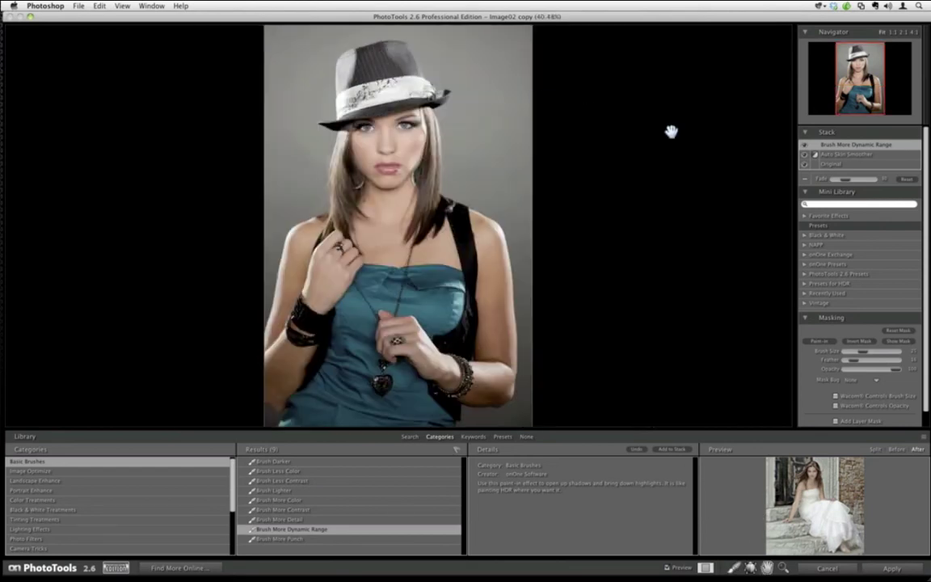
mouse_move(843, 180)
left_mouse_down()
mouse_move(873, 182)
mouse_move(843, 182)
left_mouse_up()
left_click(782, 568)
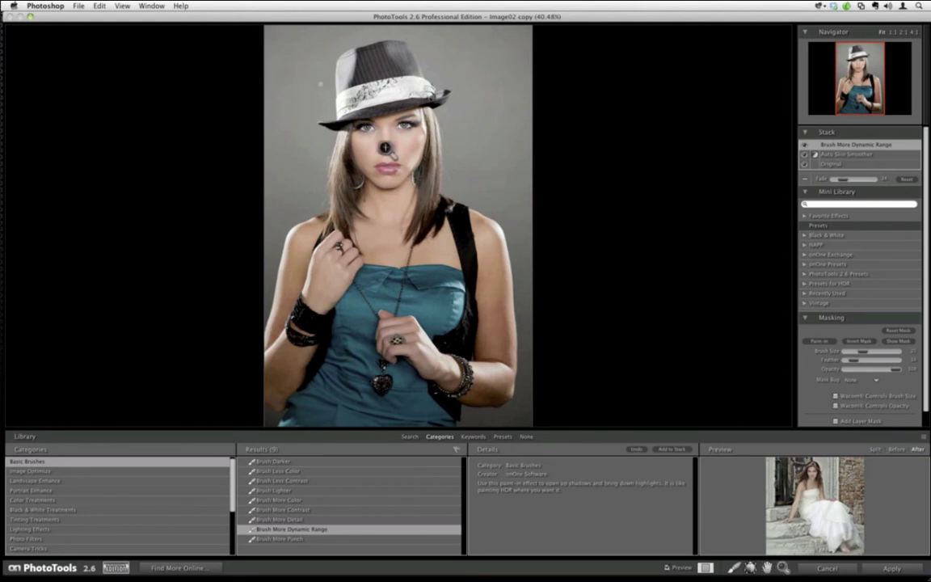
left_click_drag(387, 148, 461, 232)
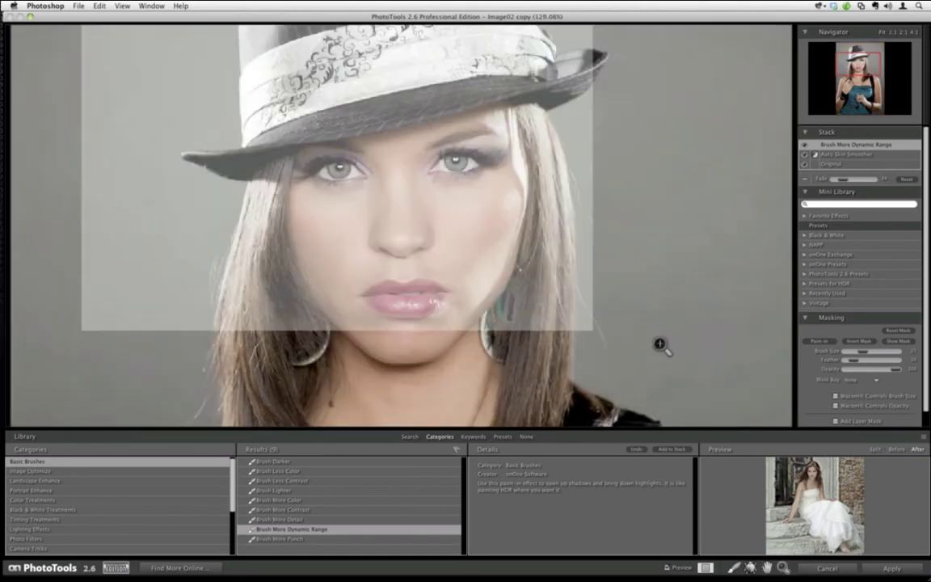
key("super+0")
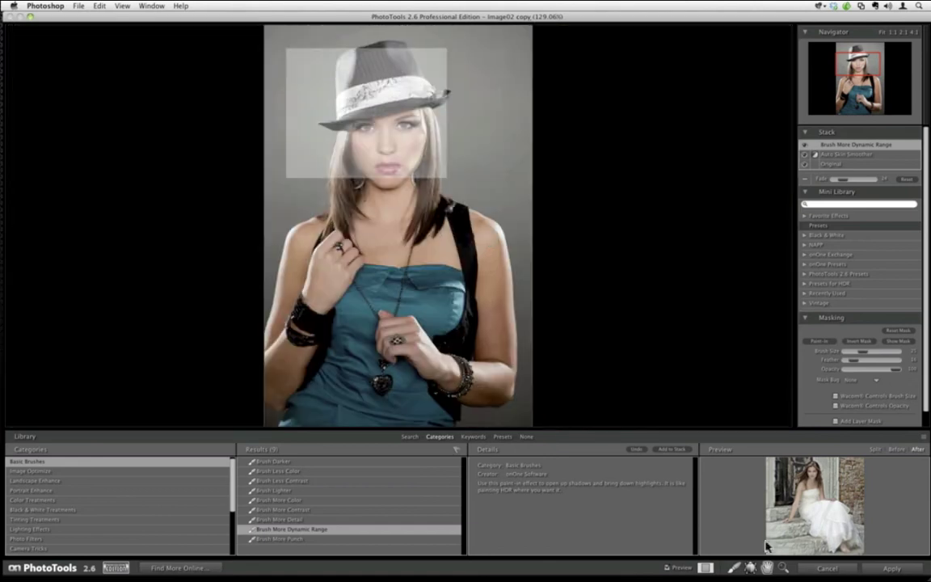
left_click(752, 566)
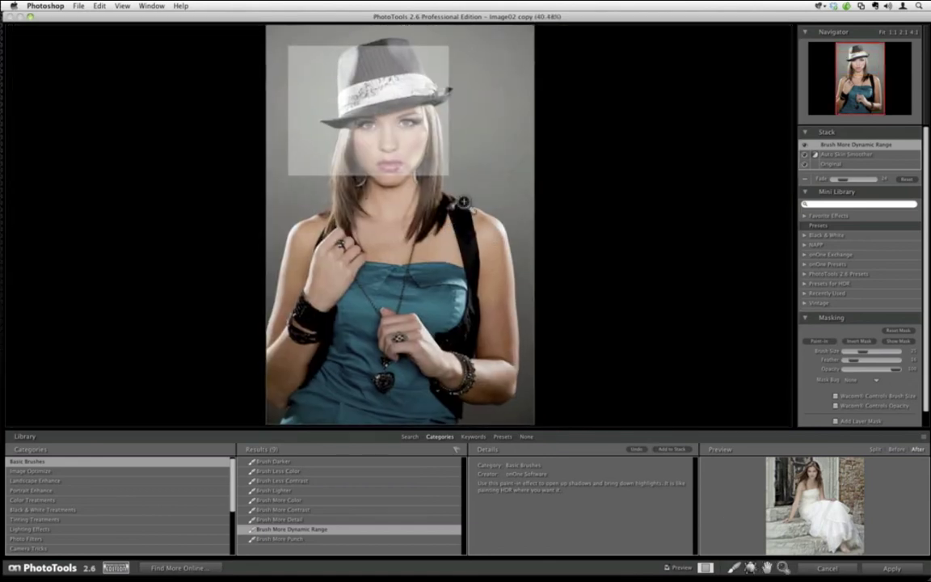
left_click(301, 41)
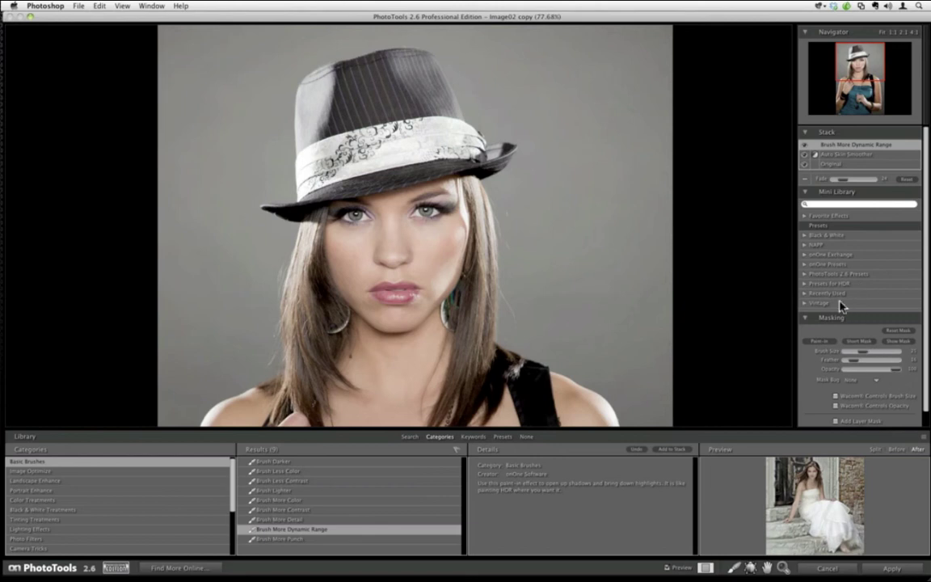
left_click_drag(843, 183, 873, 185)
Add the Magic Eye Fixer effect from the Portrait Enhance category to the effect stack
left_click(63, 490)
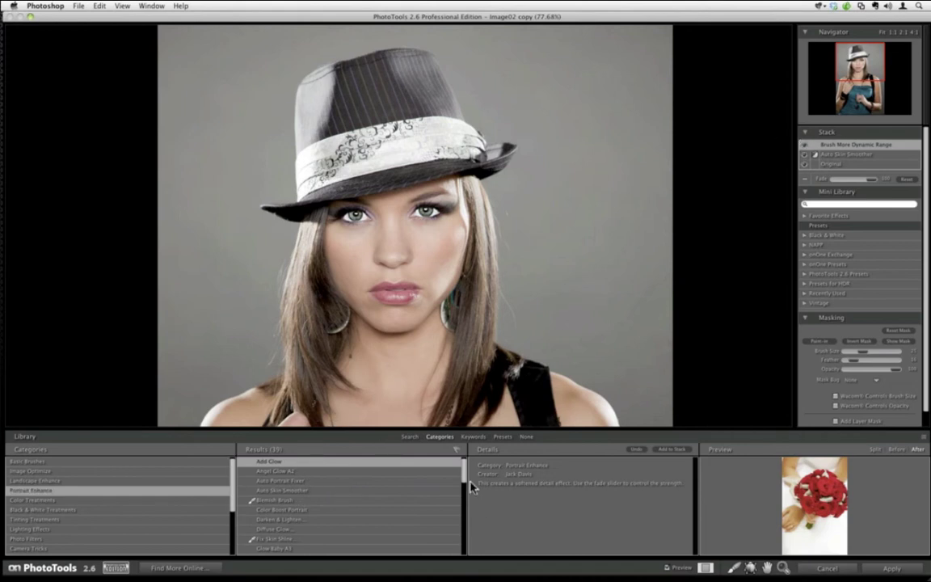
scroll(452, 484, "down", 5)
left_click(319, 498)
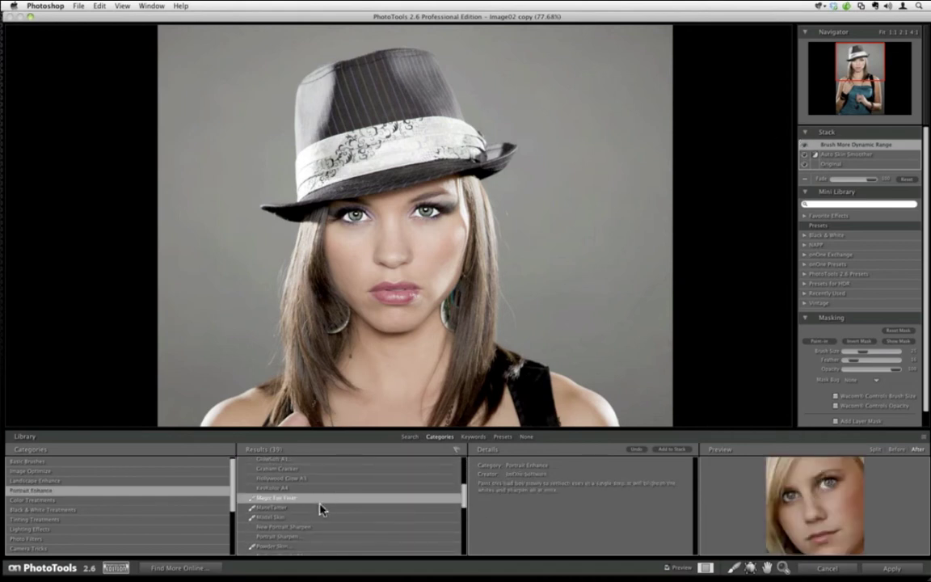
left_click(657, 450)
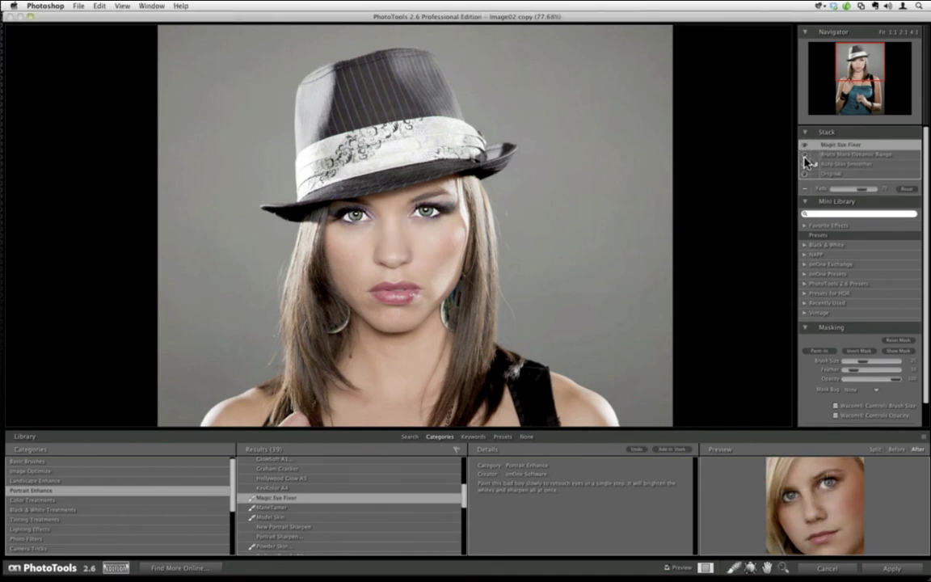
Remove Brush More Dynamic Range from the stack and raise the Magic Eye Fixer fade to 100
left_click(806, 154)
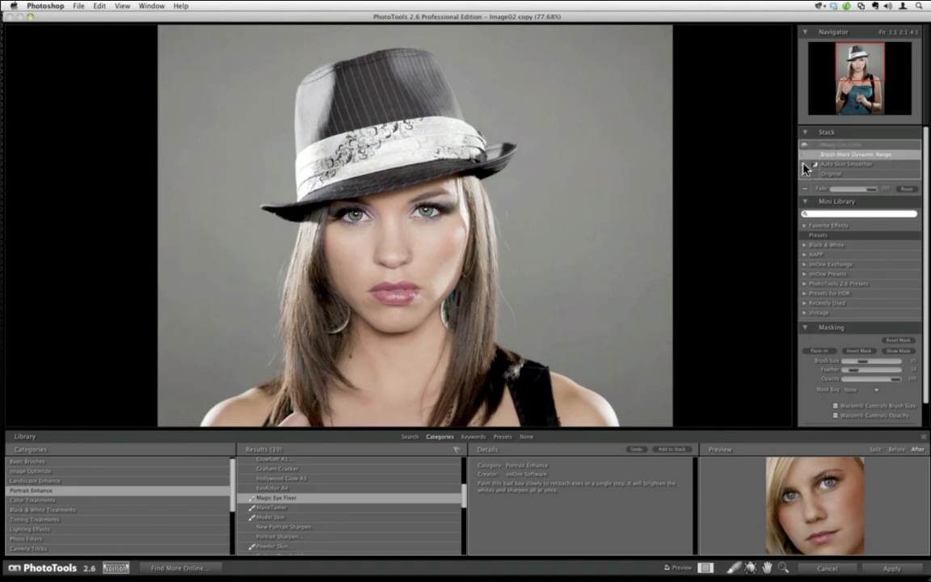
left_click(804, 153)
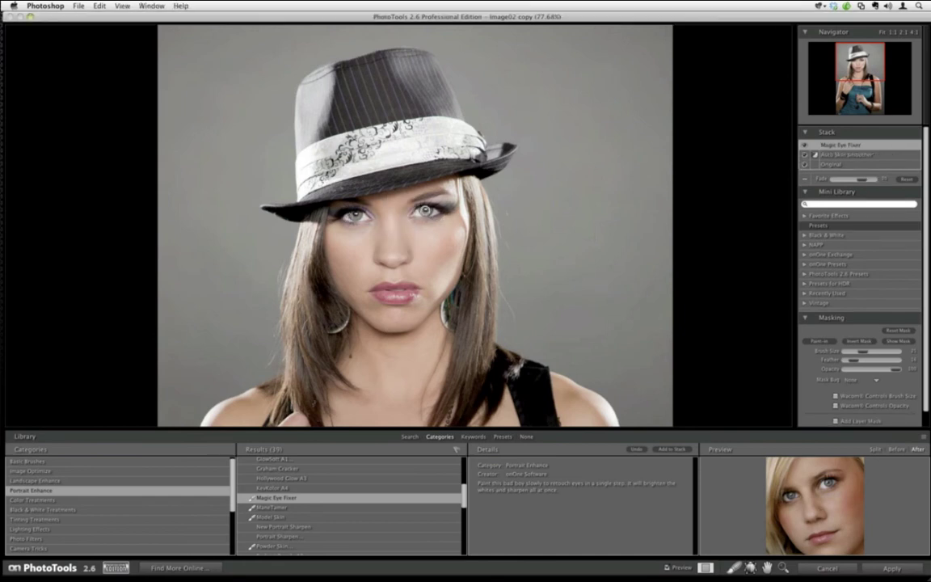
left_click_drag(859, 179, 871, 183)
Add Brush More Dynamic Range to the stack again and compare it with Magic Eye Fixer by switching their visibility
left_click(89, 461)
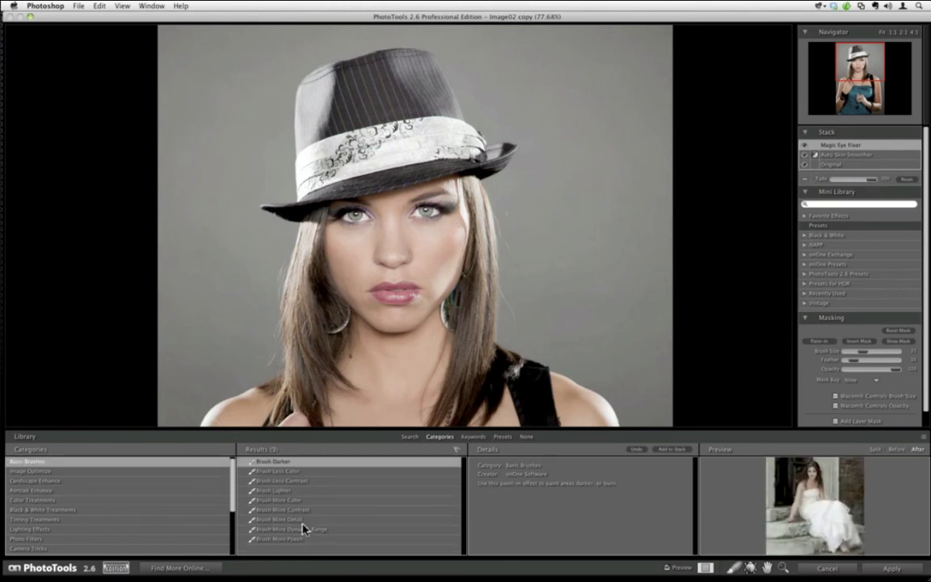
left_click(305, 530)
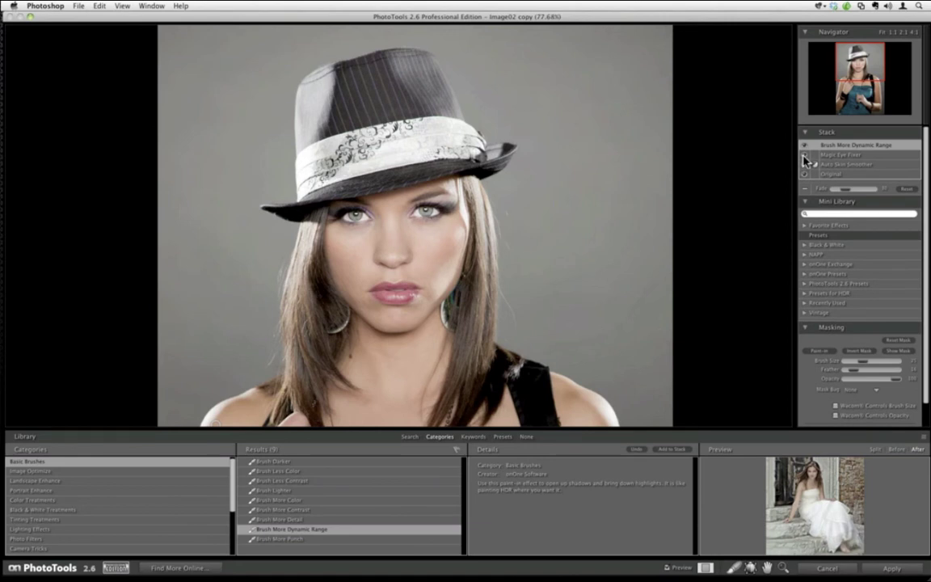
left_click(804, 155)
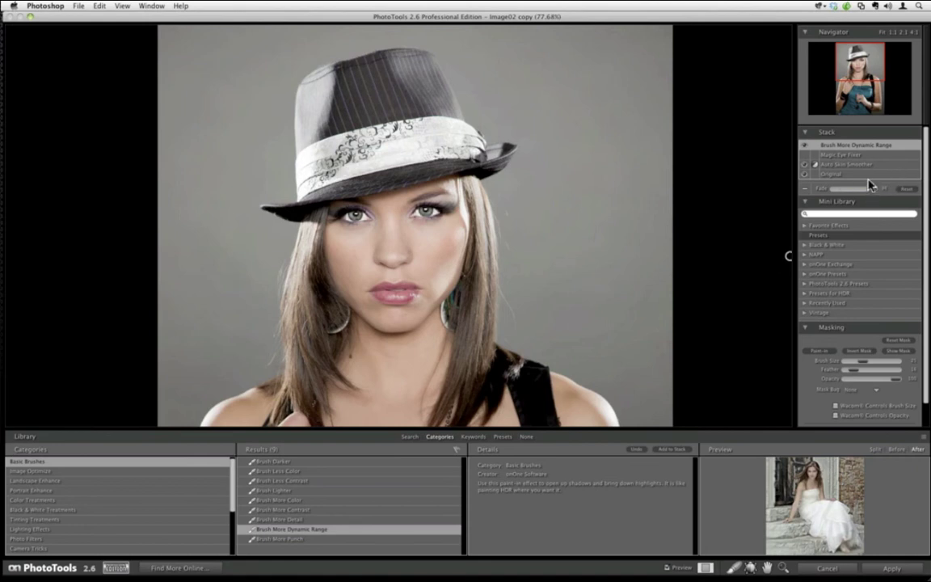
left_click(805, 146)
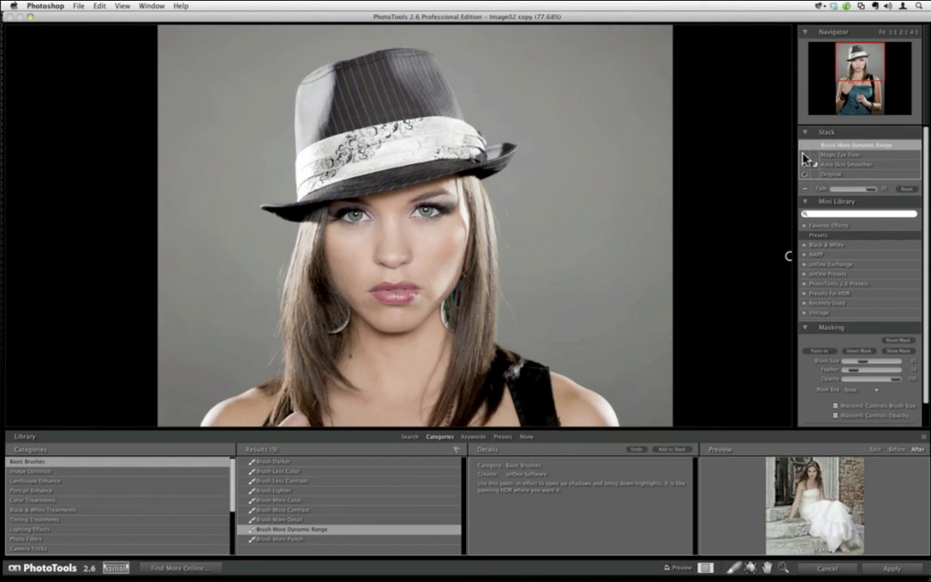
left_click(805, 155)
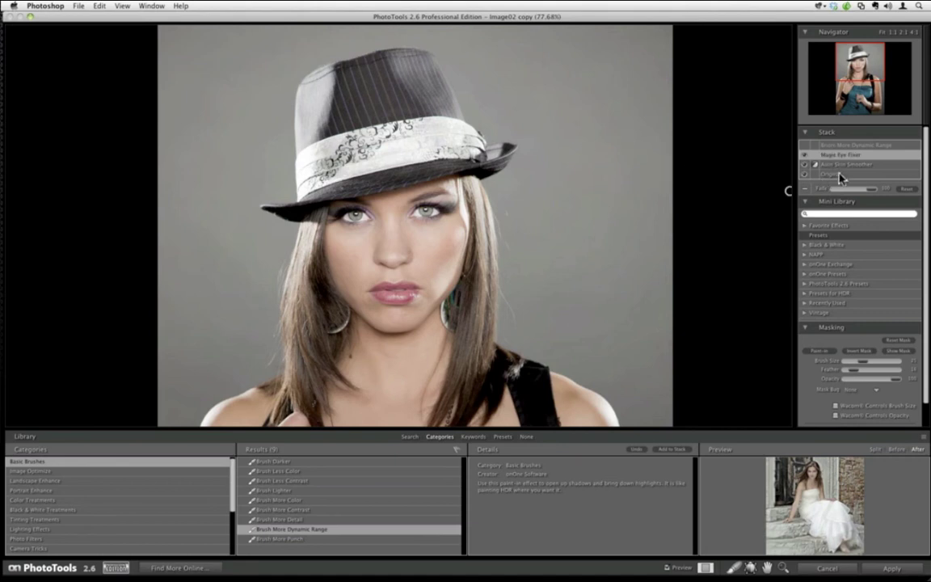
Reduce the Magic Eye Fixer fade to about 24 and remove the hidden Brush More Dynamic Range effect
left_click_drag(873, 191, 842, 192)
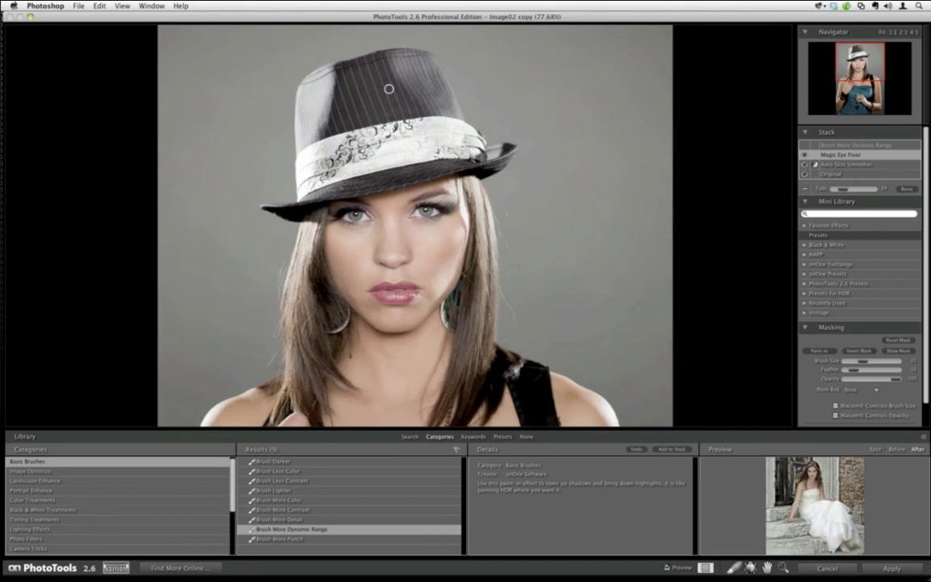
left_click(844, 152)
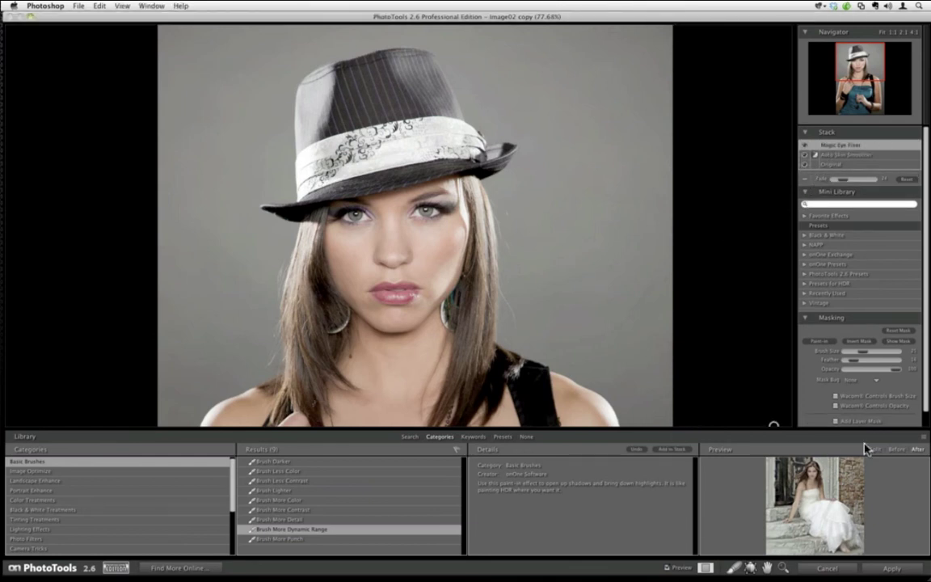
Add the B&W GM Warm 1 + Snappy A1 treatment to the stack and apply all effects to the photo
double_click(767, 570)
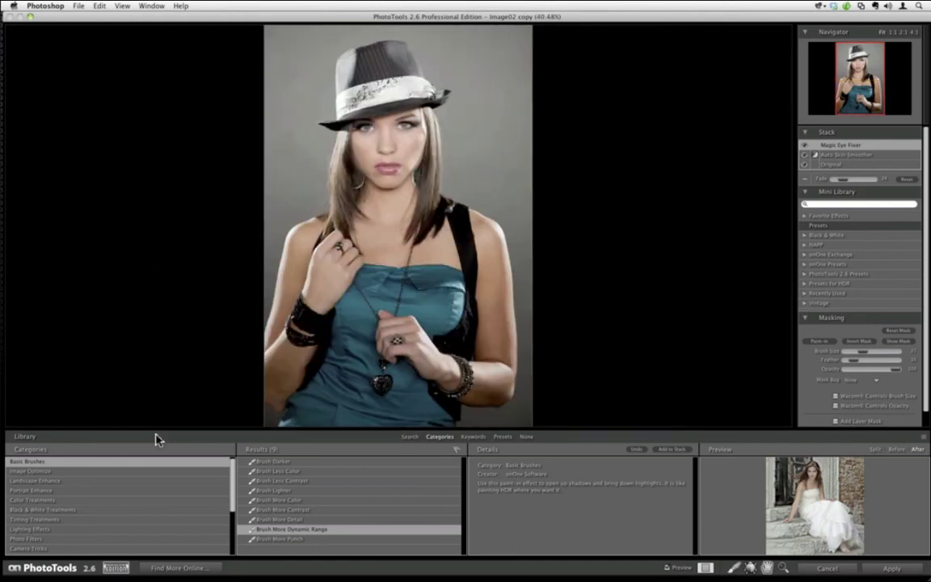
left_click(86, 510)
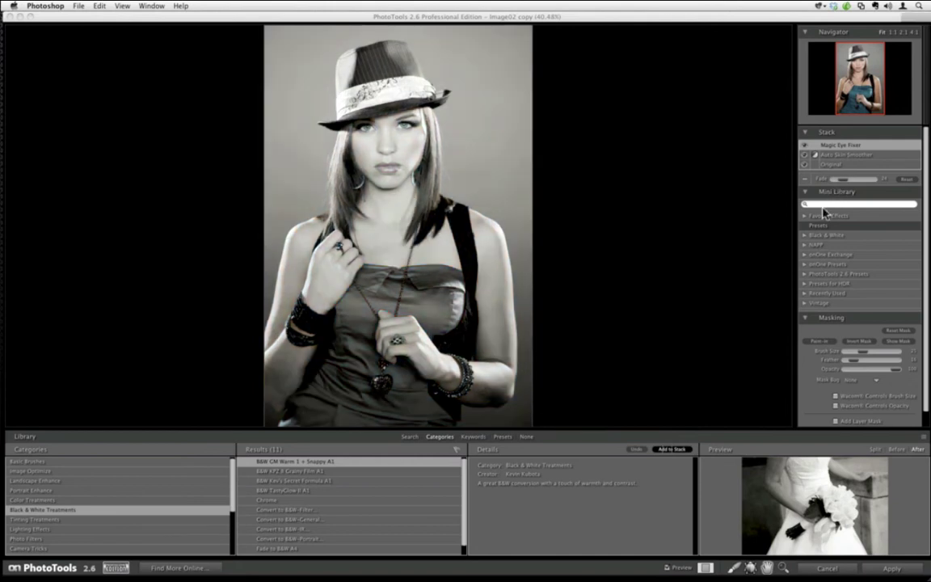
left_click(889, 568)
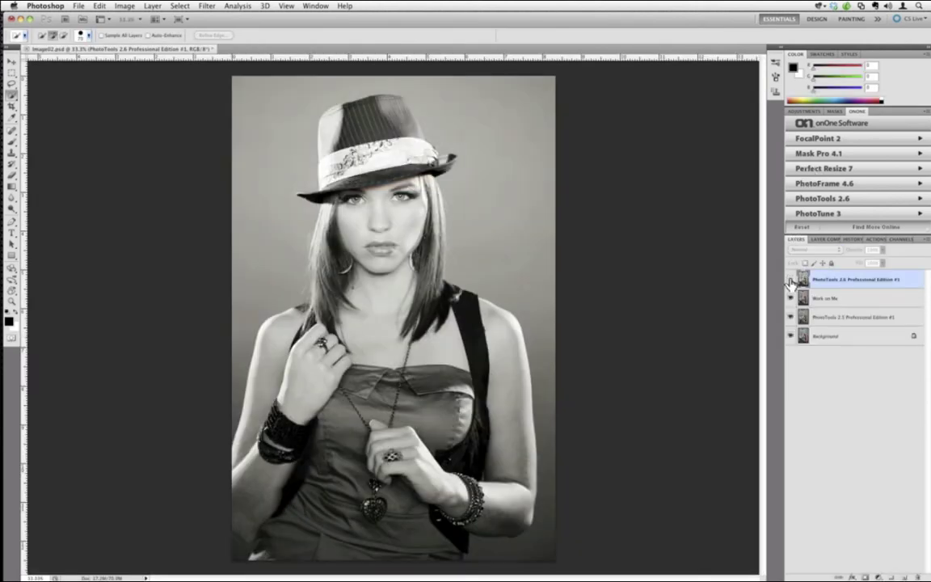
Compare the photo with the PhotoTools 2.6 Professional Edition #1 layer hidden and shown, and duplicate that layer
left_click(792, 280)
left_click(791, 279)
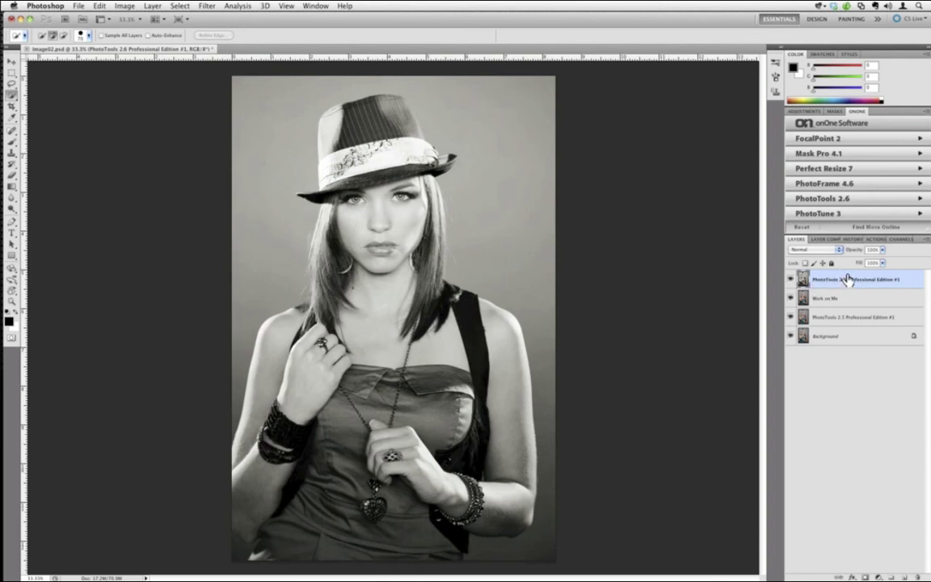
left_click_drag(847, 279, 903, 576)
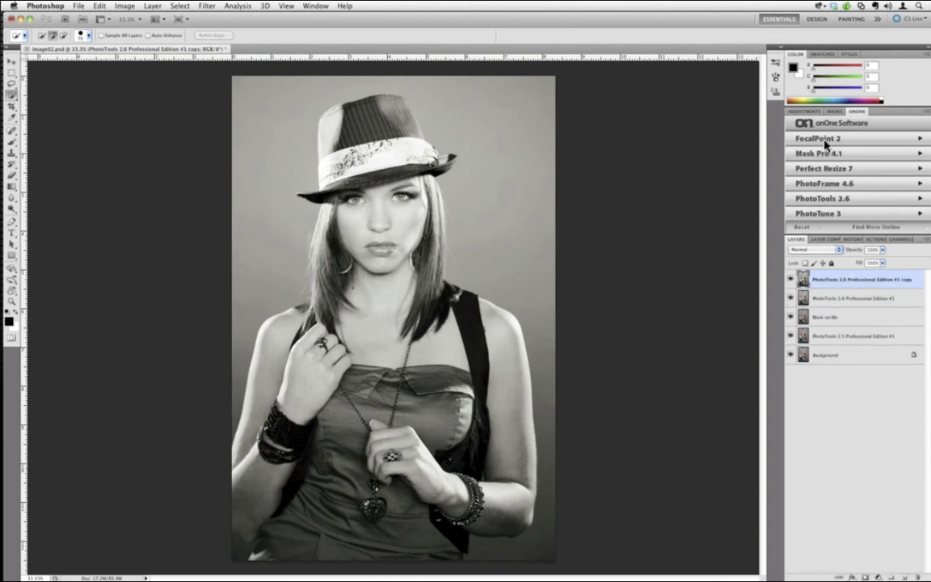
Open the duplicated layer in FocalPoint 2 and reset the blur and FocusBug settings to their defaults
left_click(825, 141)
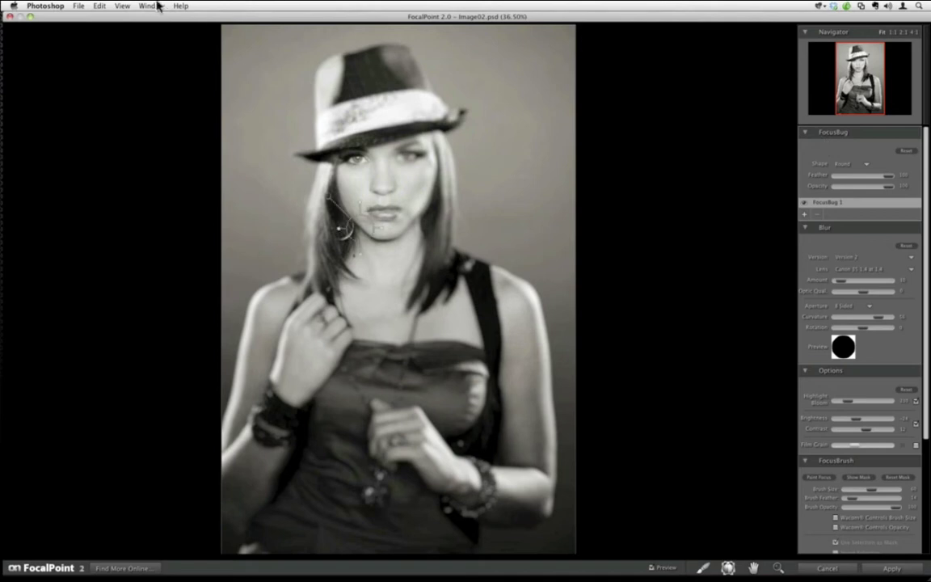
left_click(100, 6)
left_click(97, 66)
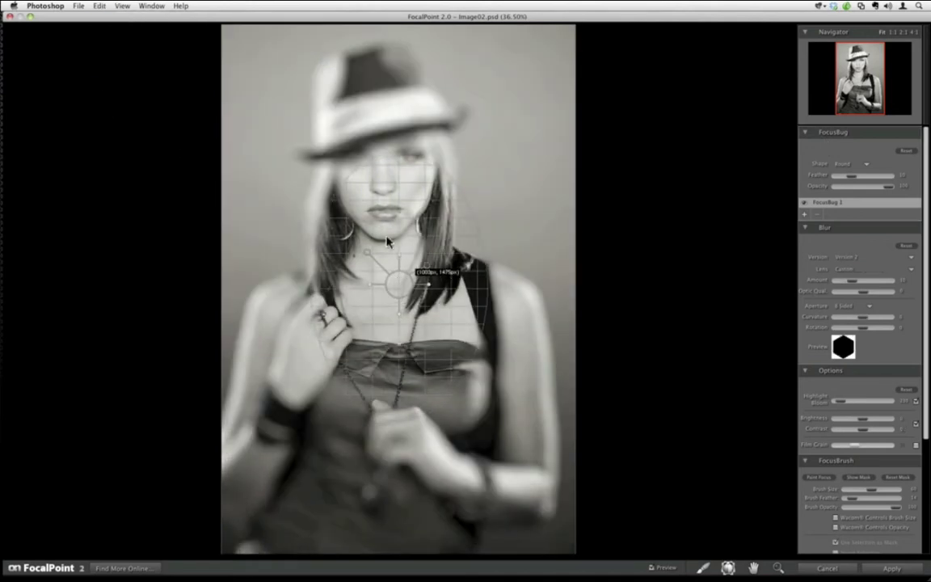
Center the round FocusBug on the woman's face, with a feather of 100 and a blur amount of about 3
mouse_move(388, 240)
left_mouse_down()
mouse_move(394, 201)
mouse_move(388, 238)
mouse_move(412, 211)
mouse_move(387, 217)
mouse_move(386, 192)
mouse_move(409, 194)
mouse_move(389, 234)
left_mouse_up()
mouse_move(384, 192)
left_mouse_down()
mouse_move(380, 184)
mouse_move(389, 200)
mouse_move(388, 192)
left_mouse_up()
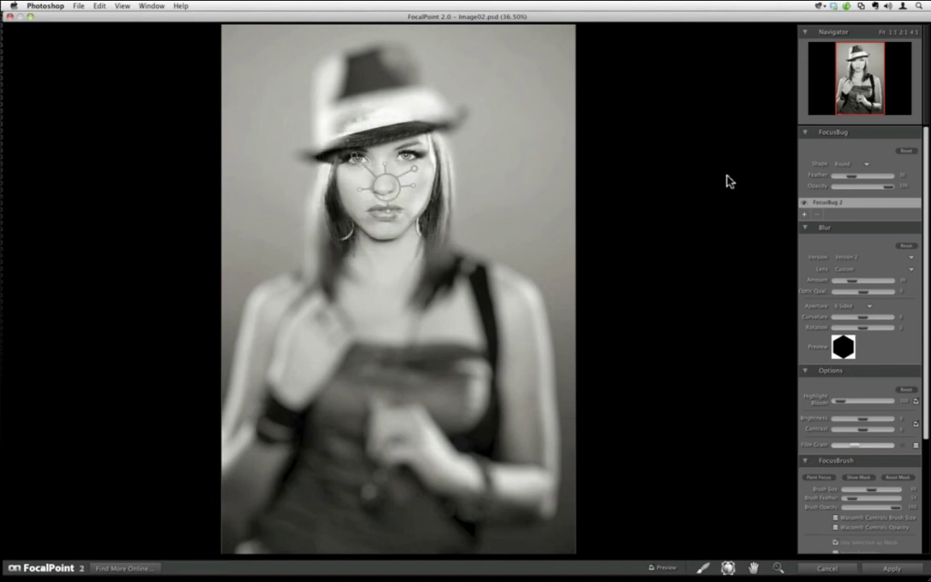
left_click_drag(853, 175, 889, 176)
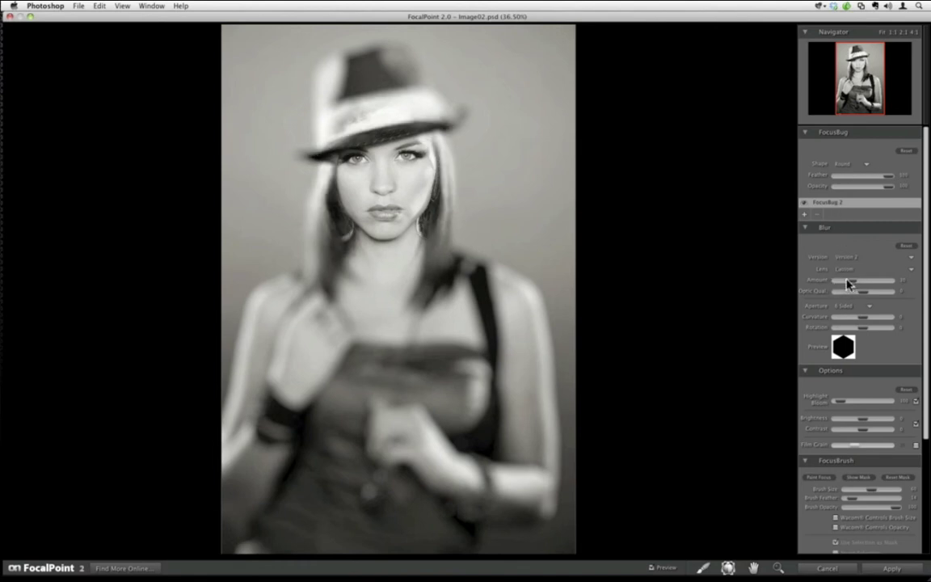
left_click_drag(848, 282, 840, 286)
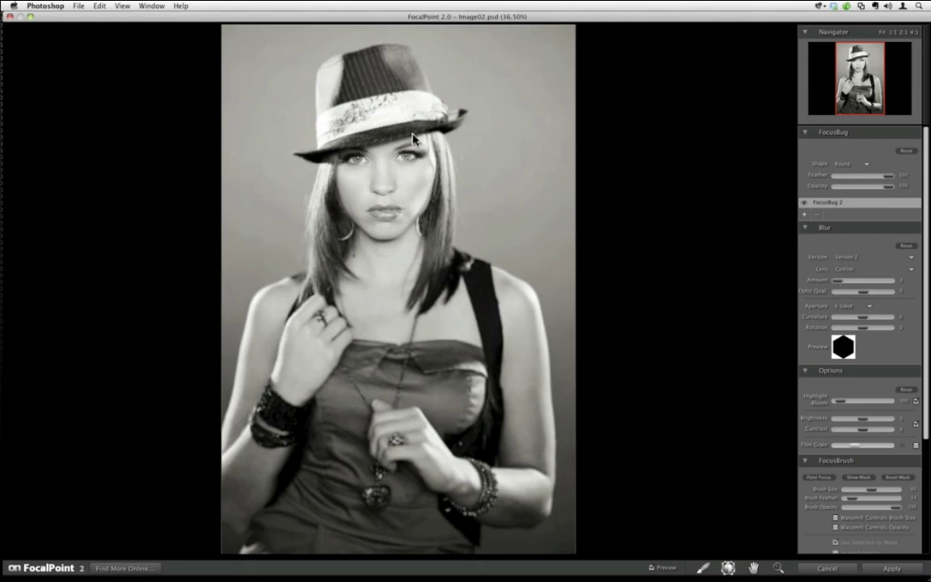
left_click_drag(385, 187, 387, 181)
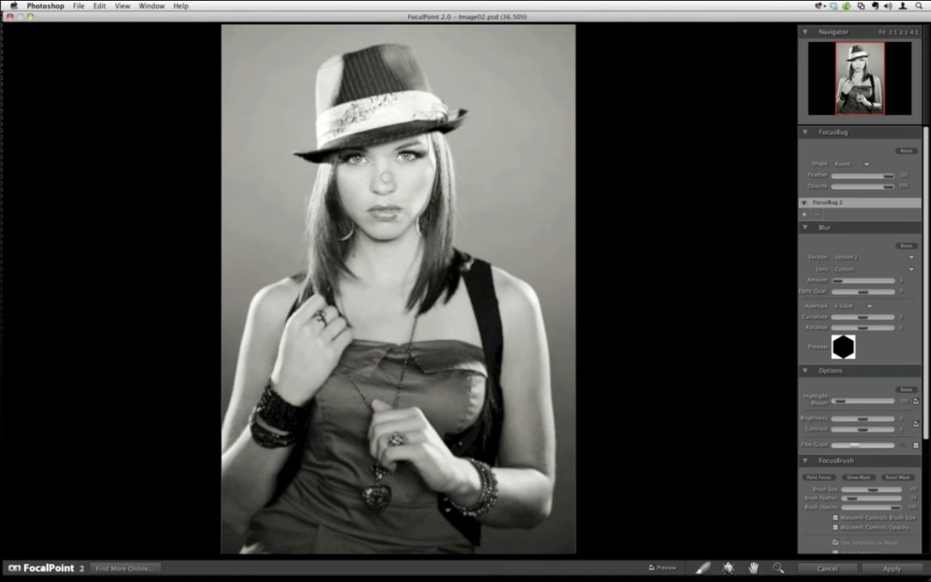
Paint focus back over the woman's face and hair with the FocusBrush, using a large brush and smaller ones down to size 45
key("bracketright")
key("bracketright")
key("bracketright")
key("bracketright")
key("bracketright")
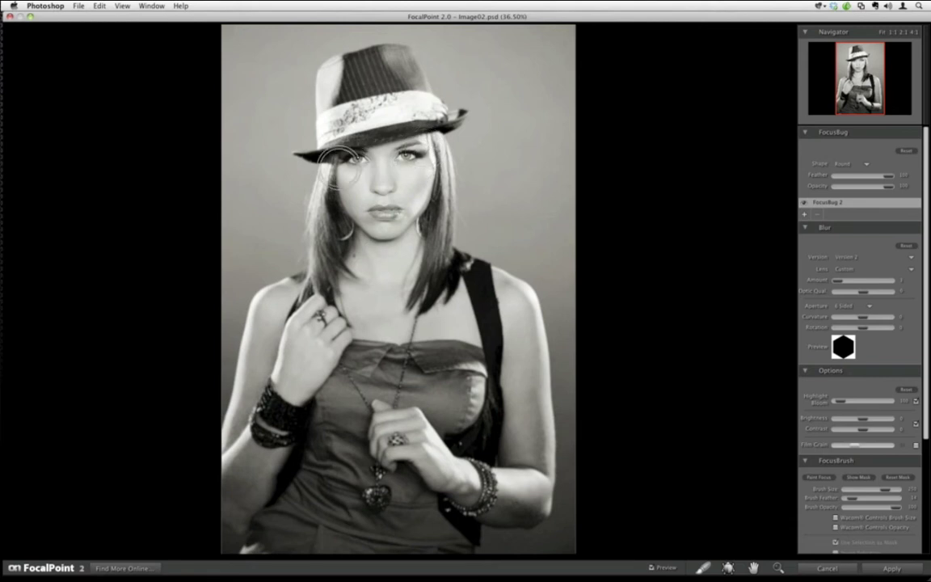
key("bracketleft")
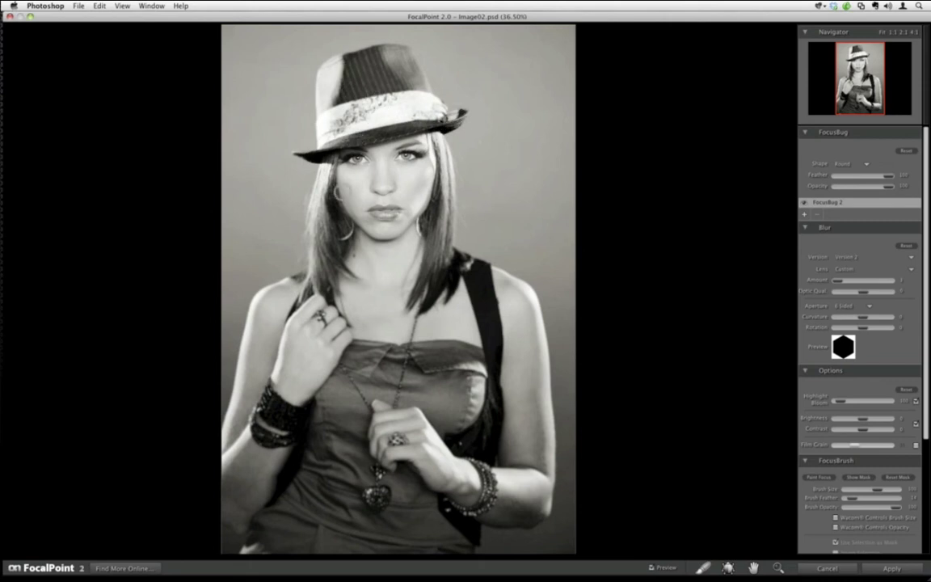
key("bracketright")
key("bracketleft")
key("bracketleft")
key("bracketleft")
key("bracketleft")
key("bracketleft")
Lower the blur's brightness to about -20 and raise its contrast slightly, compare the preview, and cancel the FocalPoint edit
left_click_drag(863, 423, 867, 434)
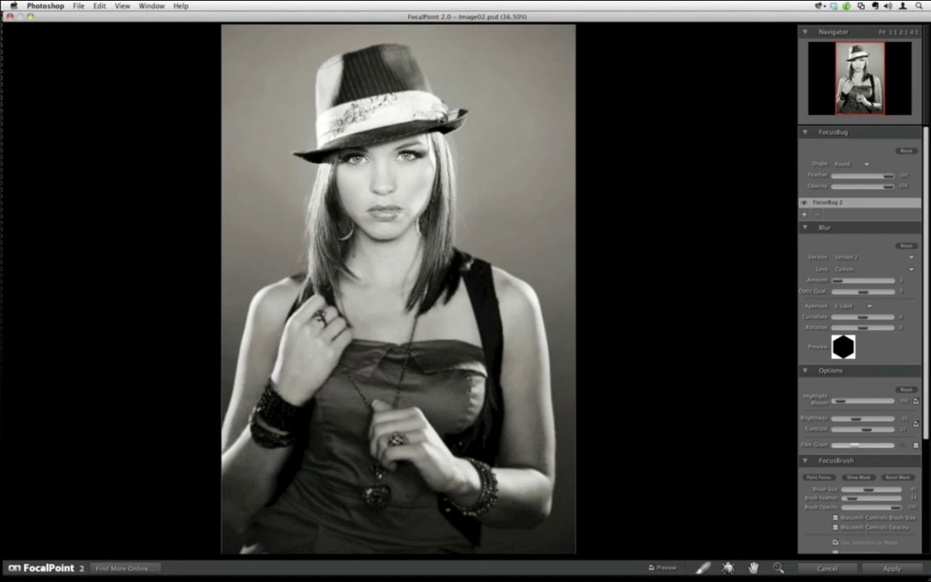
left_click(651, 568)
left_click(824, 571)
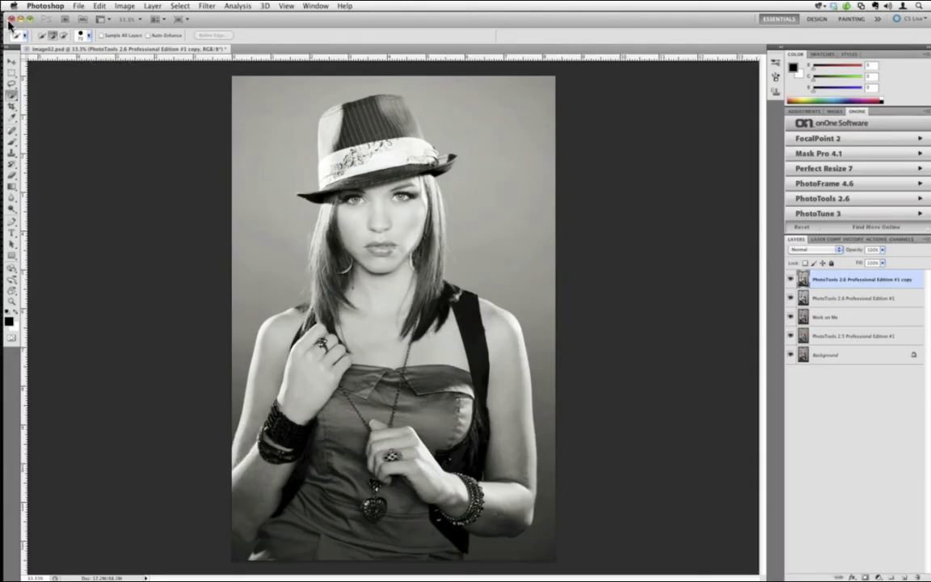
Close Image02.psd and open Image03.psd from the Portraits folder in Photoshop
left_click(10, 19)
left_click(434, 195)
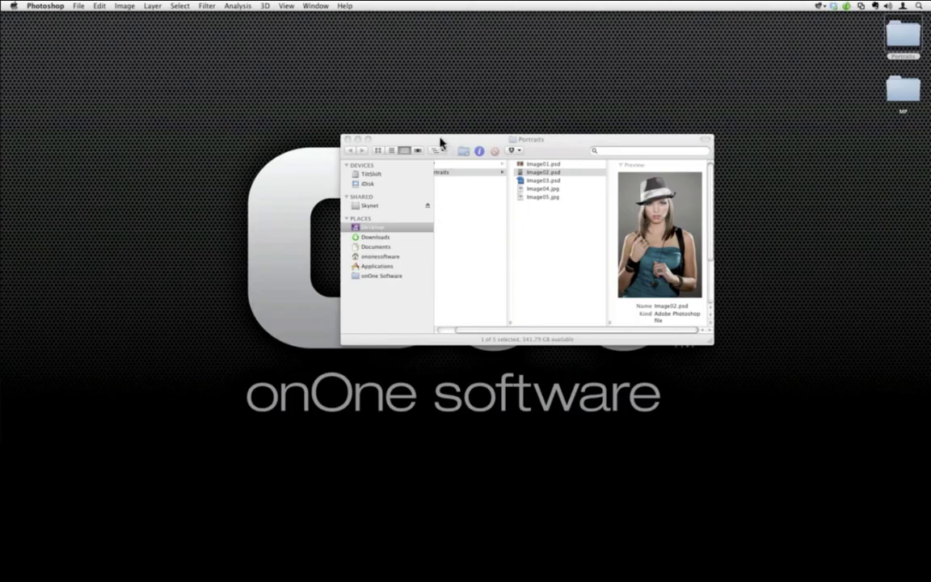
left_click_drag(440, 141, 411, 140)
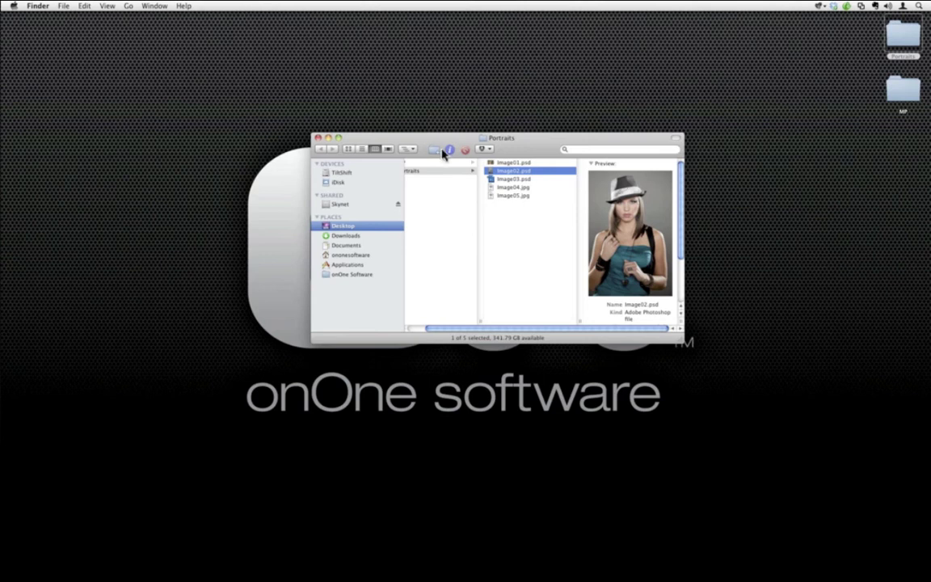
left_click(524, 181)
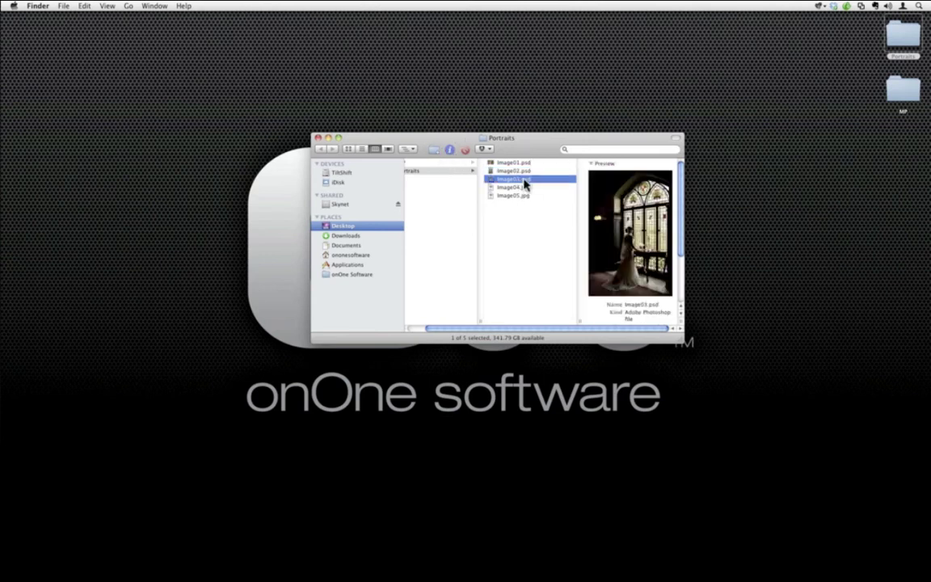
mouse_move(2, 291)
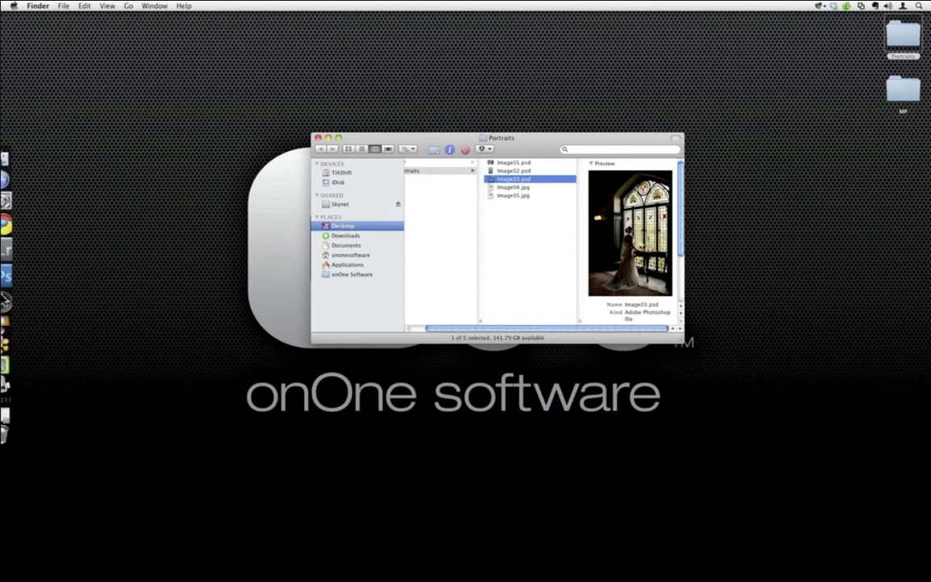
left_click(20, 274)
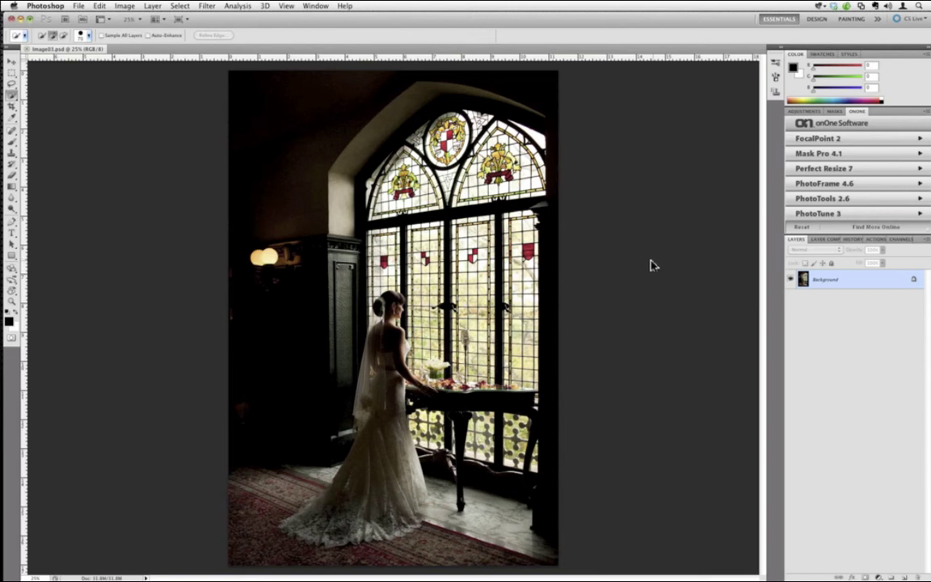
Open the photo in PhotoTools 2.6 and add the black-and-white treatment B&W TastyGlow II A1 to the stack at a fade of 100
left_click(833, 201)
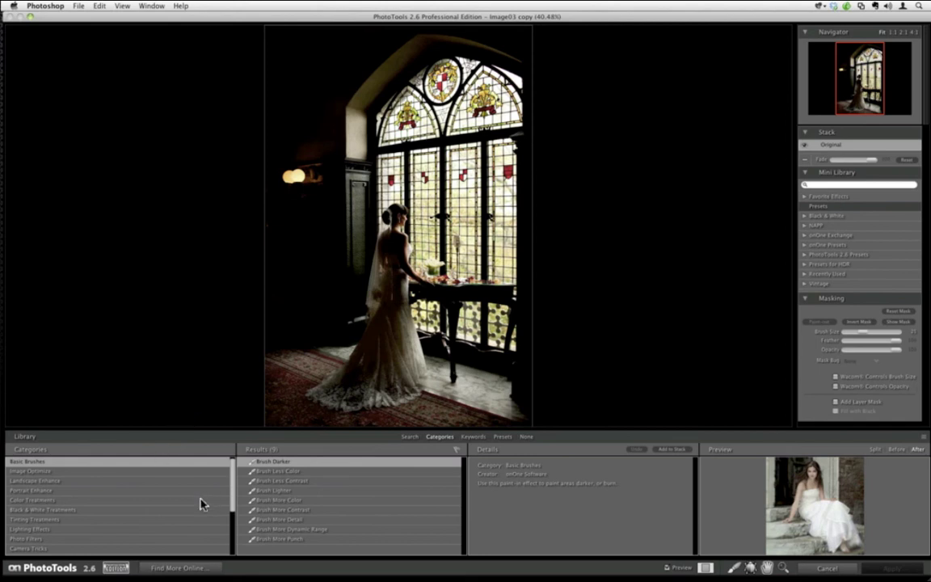
left_click(175, 509)
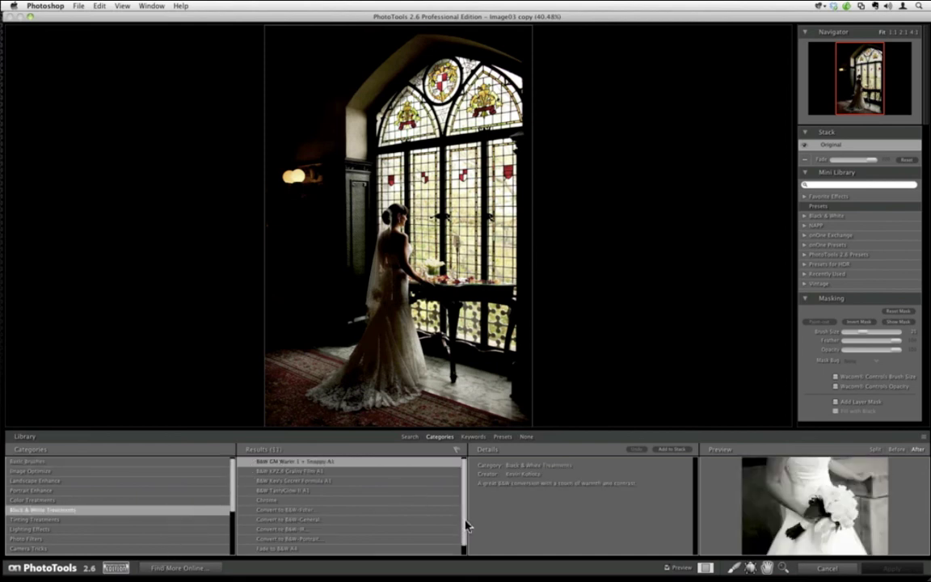
left_click_drag(466, 524, 466, 543)
scroll(422, 484, "up", 1)
left_click(343, 491)
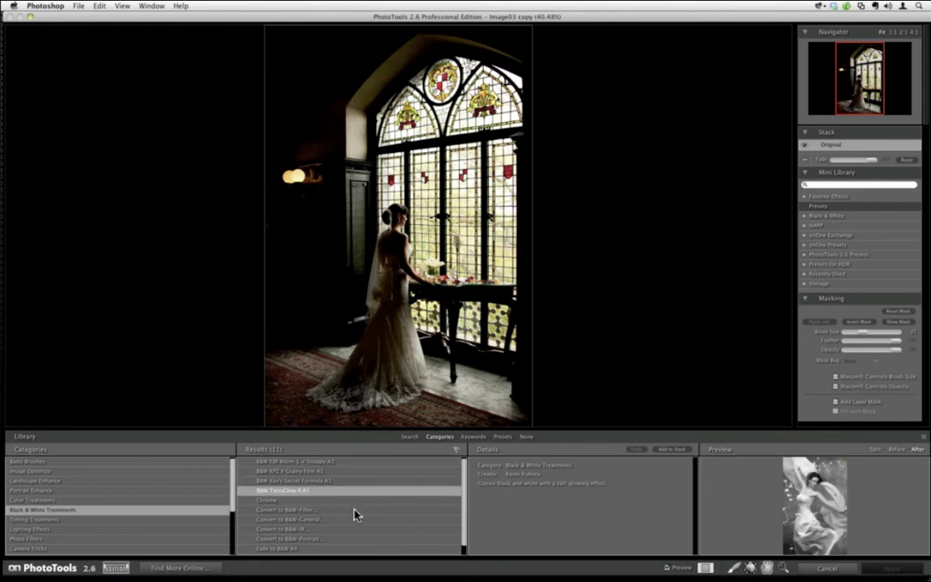
left_click(670, 451)
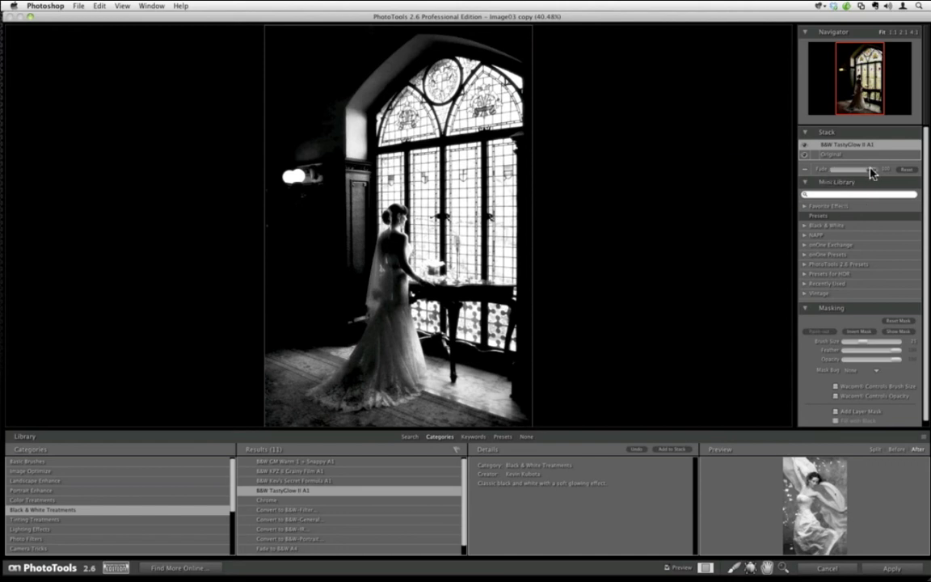
left_click_drag(871, 172, 894, 177)
Add the Dynamic Light effect with Lighten Round and fit its round MaskingBug, about 553 by 682 px, over the bride's skirt
left_click(133, 529)
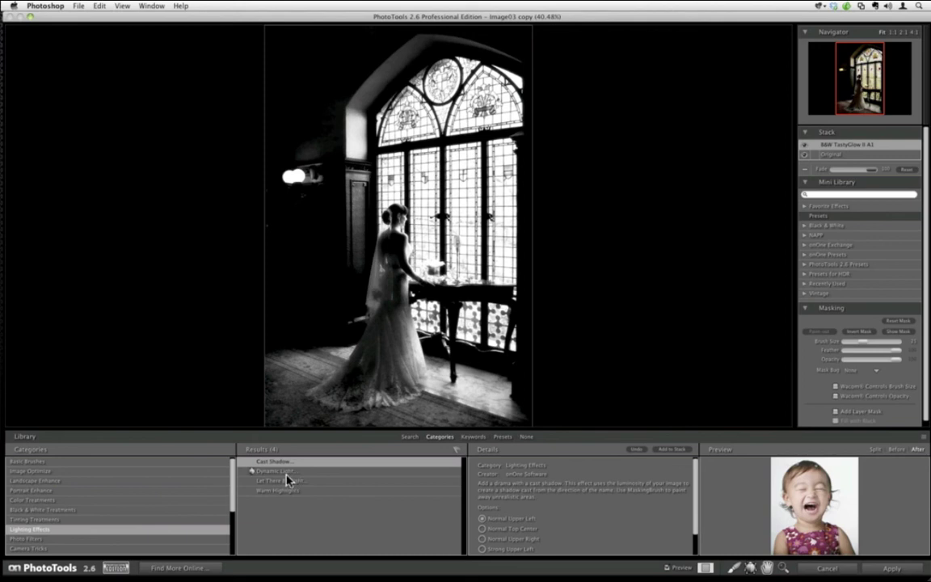
left_click(285, 471)
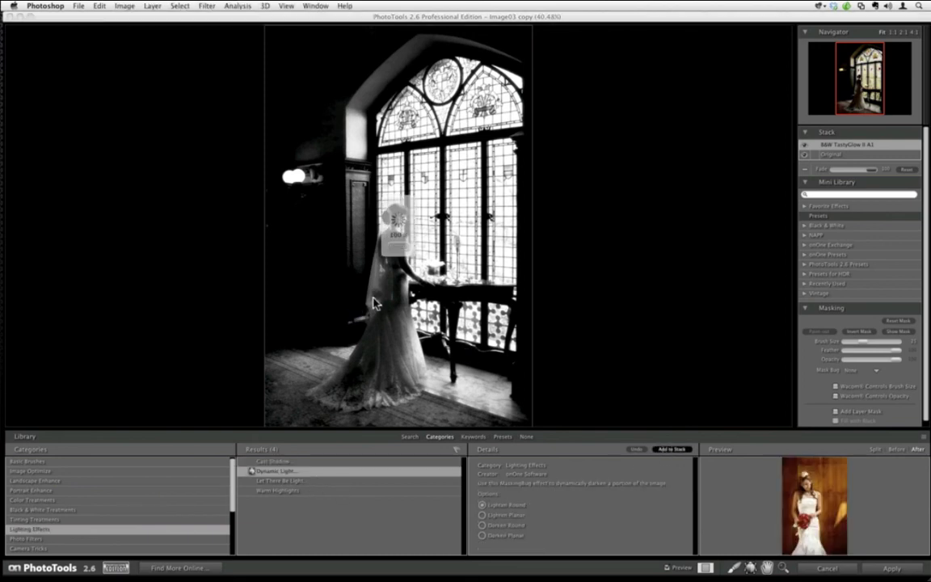
left_click(395, 229)
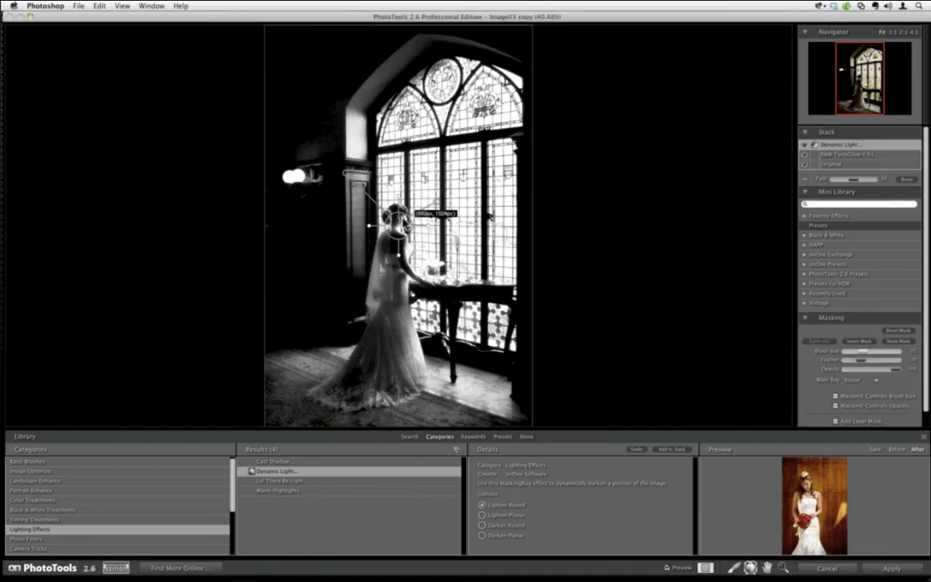
left_click_drag(395, 228, 391, 365)
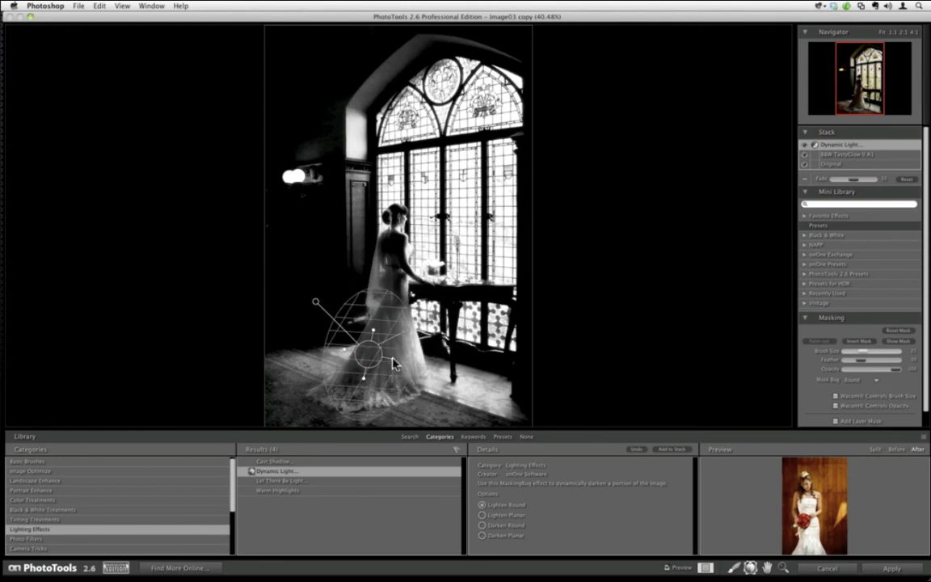
mouse_move(396, 366)
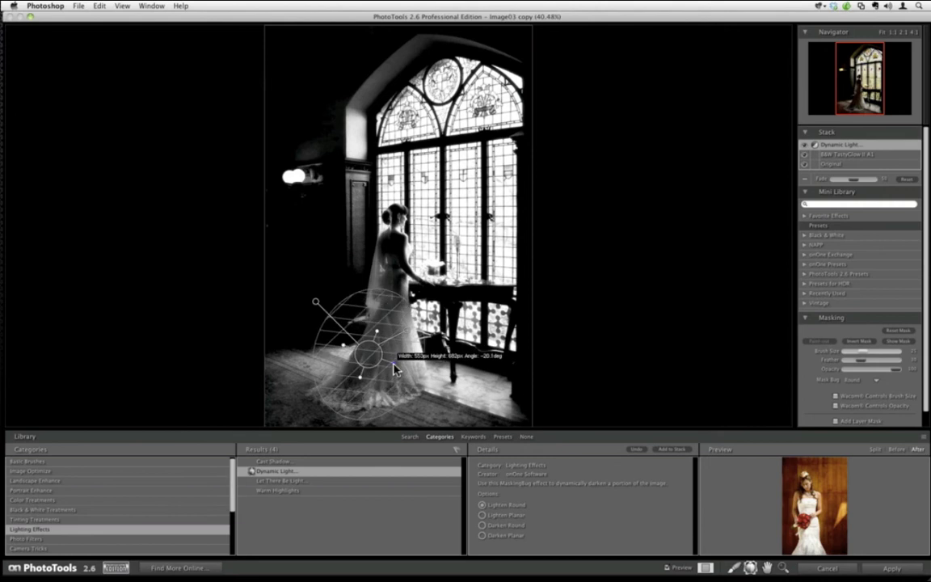
mouse_move(369, 357)
left_click_drag(370, 357, 376, 362)
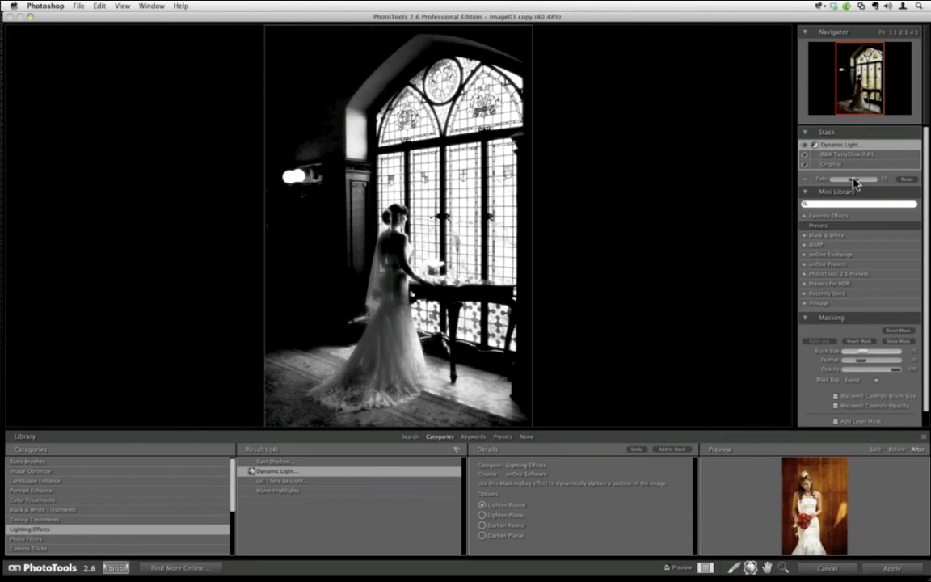
Refine the Dynamic Light mask below the dress with a paint-out brush of about size 80, and set the effect's fade to about 60
mouse_move(854, 182)
left_mouse_down()
mouse_move(873, 181)
mouse_move(837, 181)
mouse_move(870, 182)
mouse_move(849, 181)
left_mouse_up()
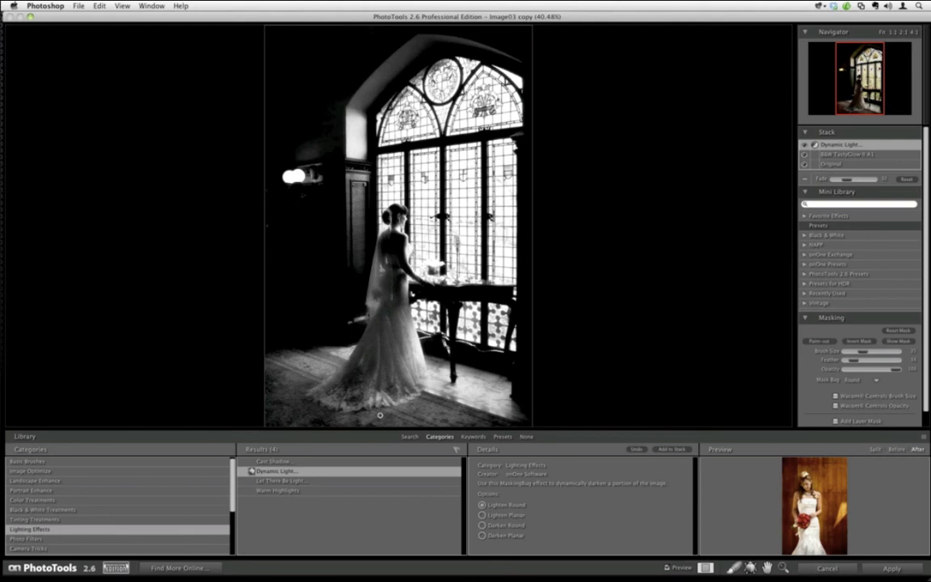
key("bracketright")
key("bracketright")
key("bracketright")
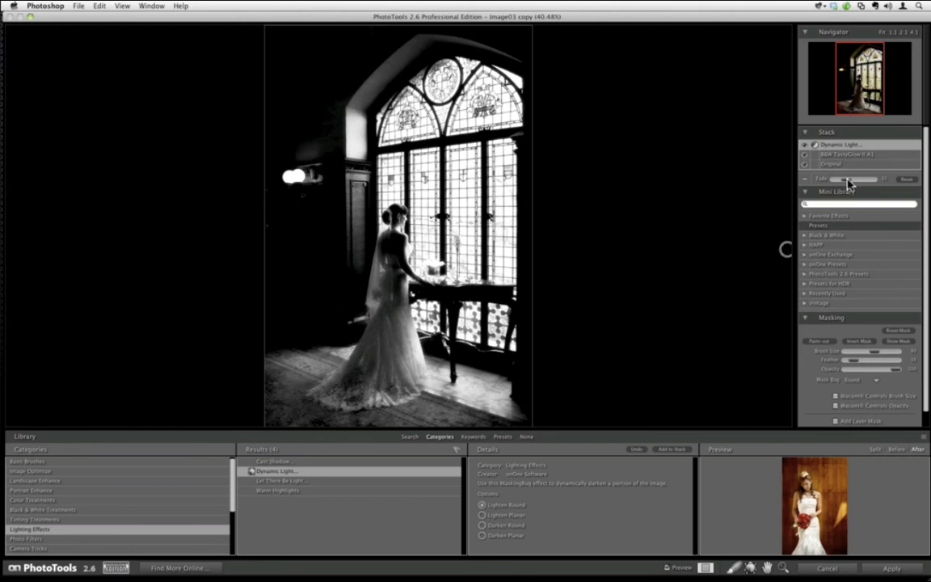
left_click_drag(848, 183, 860, 186)
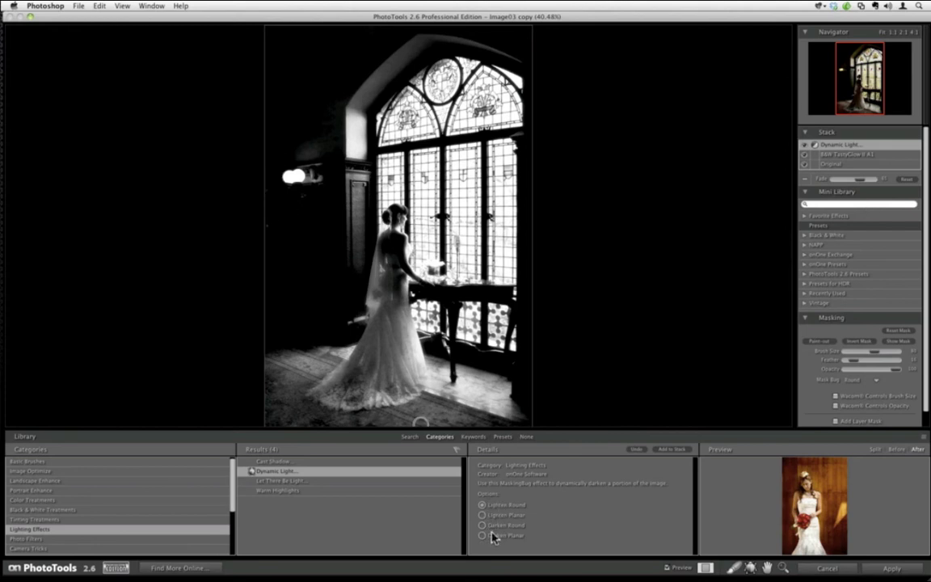
Apply the stacked effects to the photo and duplicate the resulting PhotoTools 2.6 Professional Edition #1 layer
left_click(875, 570)
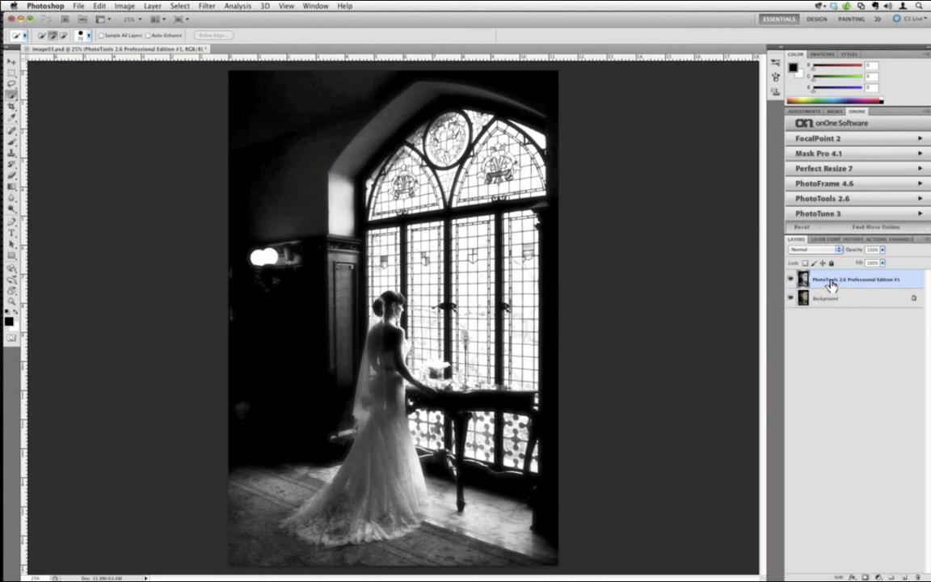
left_click_drag(831, 284, 904, 574)
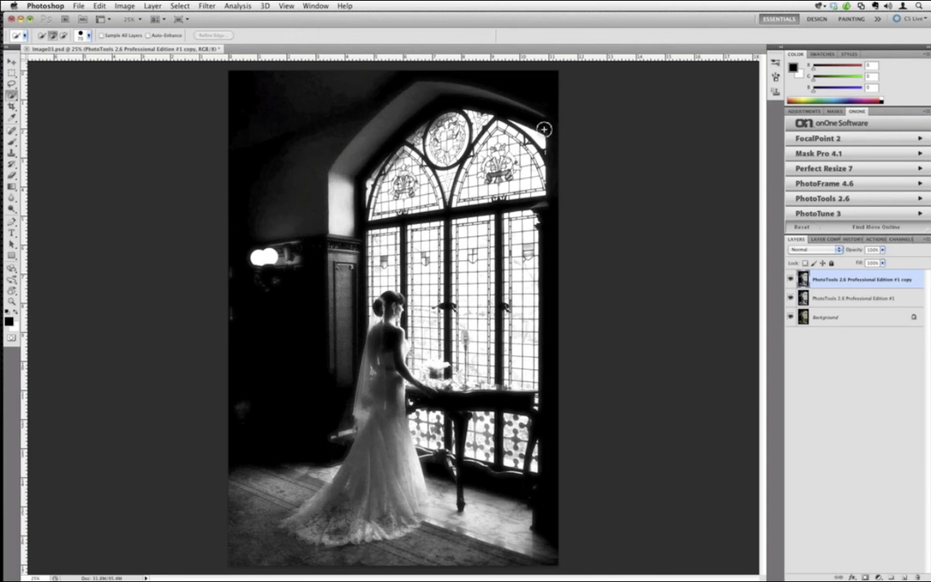
left_click(314, 7)
mouse_move(323, 45)
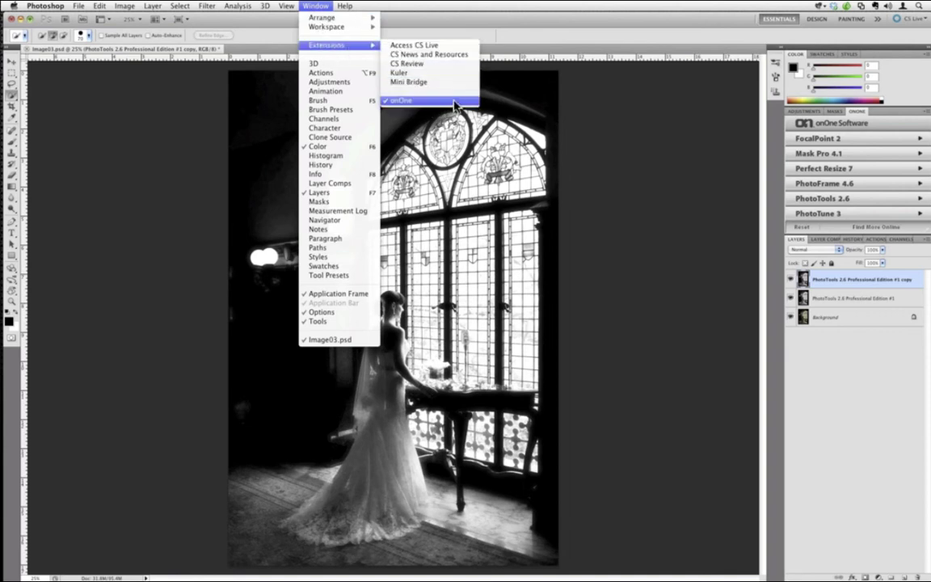
left_click(510, 174)
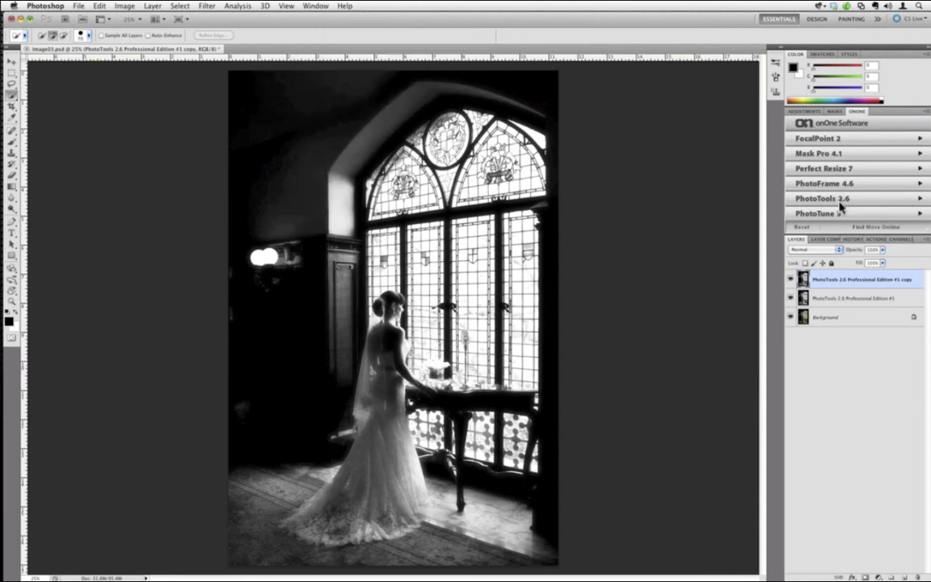
Open the duplicated layer in FocalPoint 2 and place the round FocusBug over the bride's dress, with feather 100 and blur amount about 4
left_click(833, 142)
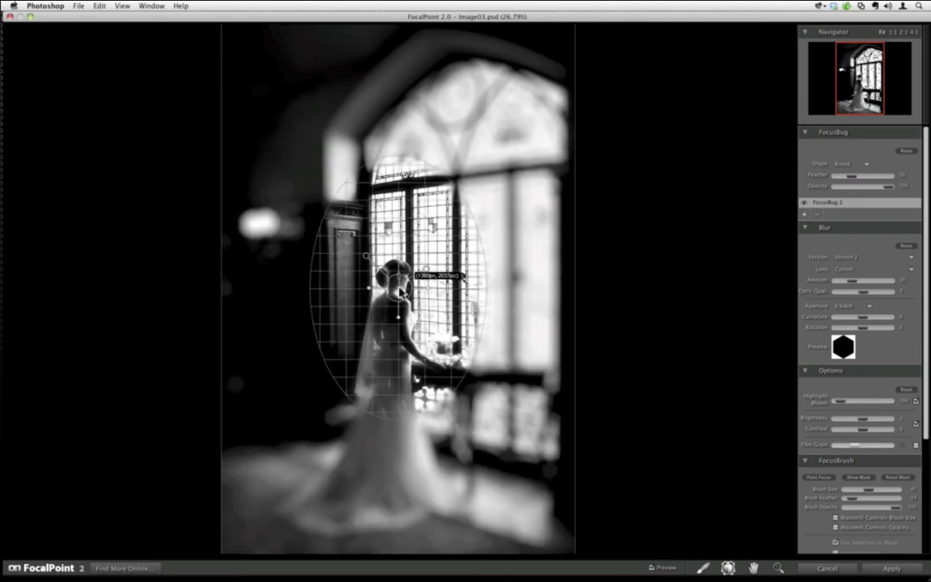
left_click_drag(402, 291, 377, 377)
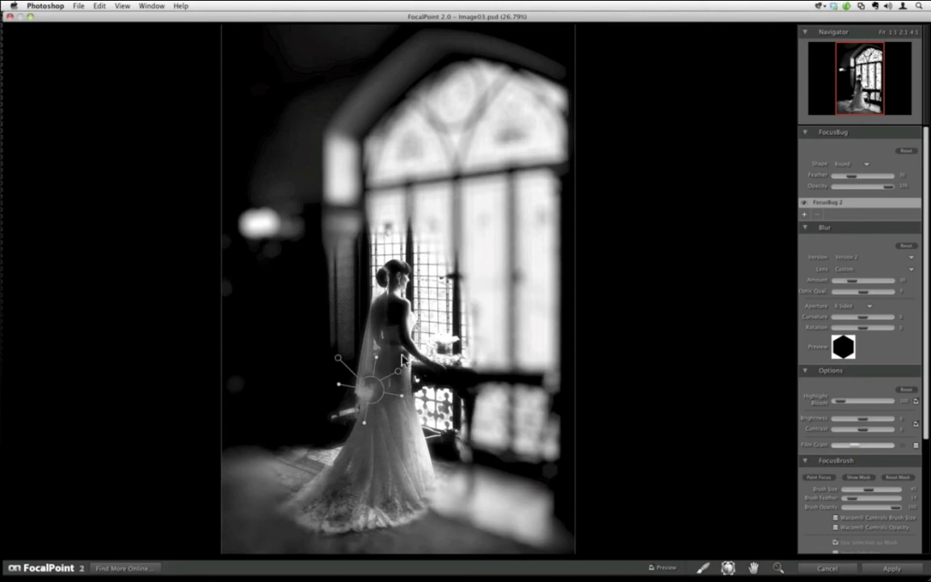
left_click_drag(851, 175, 890, 176)
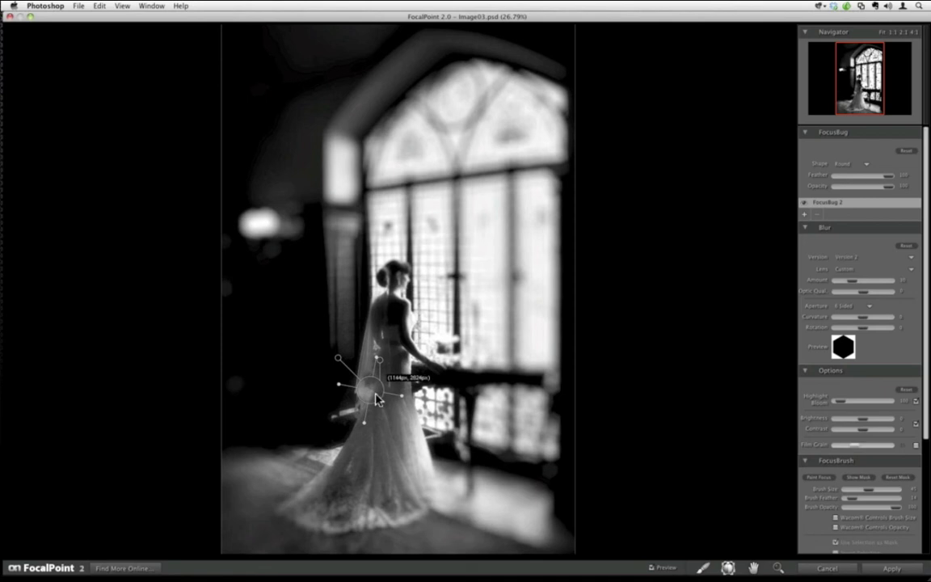
left_click_drag(850, 285, 841, 285)
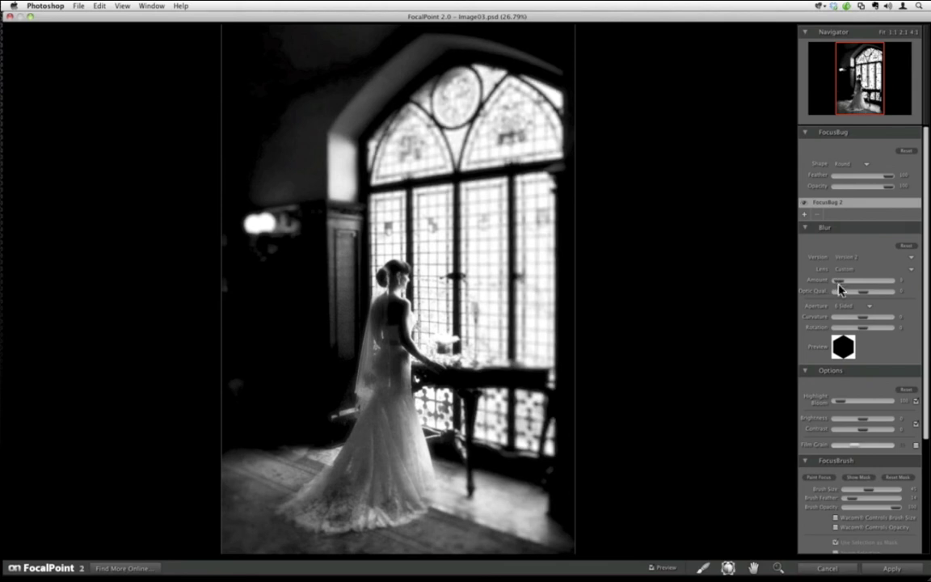
Paint focus back over the bride's dress and upper body with the FocusBrush, using a large brush and a smaller one for details
left_click(703, 568)
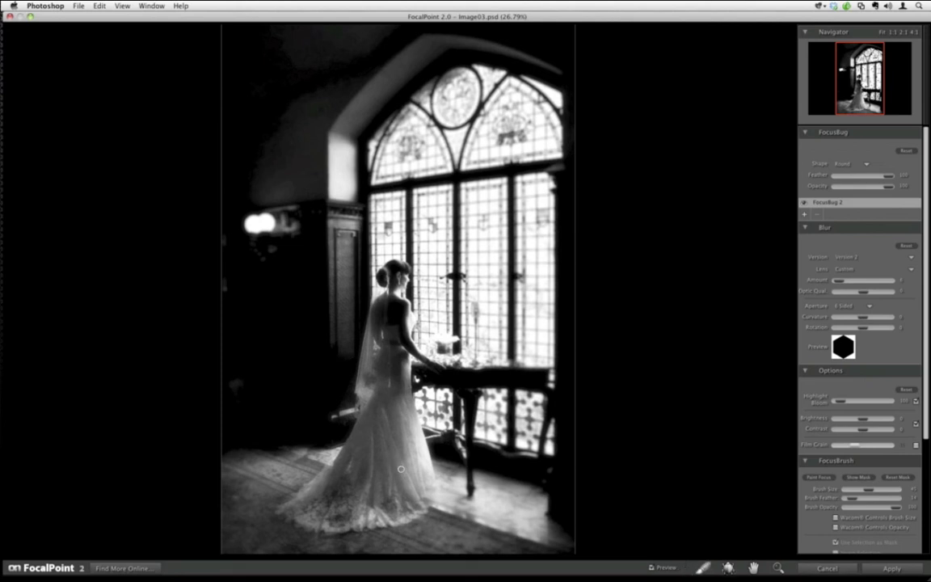
key("bracketright")
key("bracketright")
key("bracketright")
key("bracketright")
key("bracketright")
key("bracketright")
key("bracketright")
key("bracketright")
mouse_move(330, 518)
left_mouse_down()
mouse_move(285, 508)
mouse_move(328, 532)
mouse_move(389, 538)
mouse_move(417, 525)
mouse_move(396, 504)
mouse_move(316, 499)
mouse_move(312, 488)
mouse_move(297, 506)
mouse_move(323, 502)
mouse_move(367, 450)
mouse_move(381, 381)
mouse_move(349, 467)
mouse_move(352, 489)
mouse_move(369, 494)
mouse_move(387, 387)
mouse_move(398, 472)
mouse_move(381, 412)
left_mouse_up()
mouse_move(423, 461)
left_mouse_down()
mouse_move(383, 428)
mouse_move(375, 453)
mouse_move(344, 465)
mouse_move(384, 433)
mouse_move(370, 455)
mouse_move(381, 458)
mouse_move(389, 437)
mouse_move(361, 397)
mouse_move(354, 459)
mouse_move(323, 465)
mouse_move(393, 459)
mouse_move(416, 346)
mouse_move(391, 386)
mouse_move(390, 300)
mouse_move(391, 392)
mouse_move(401, 339)
mouse_move(387, 277)
mouse_move(393, 326)
mouse_move(400, 278)
left_mouse_up()
key("bracketleft")
key("bracketleft")
key("bracketleft")
key("bracketleft")
key("bracketleft")
key("bracketleft")
Compare the photo with and without the blur, and try a brightness of about 15 with a lower highlight bloom
left_click(652, 568)
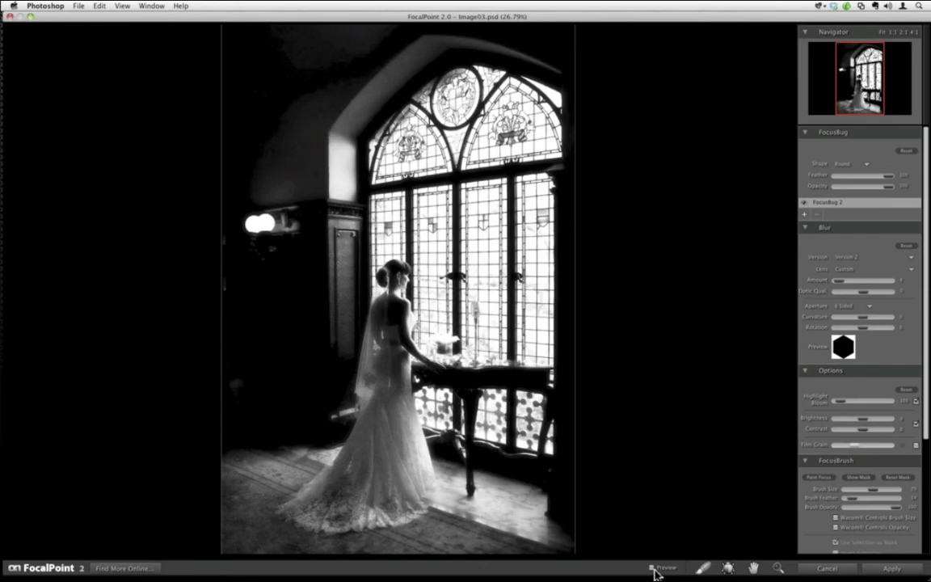
left_click(653, 569)
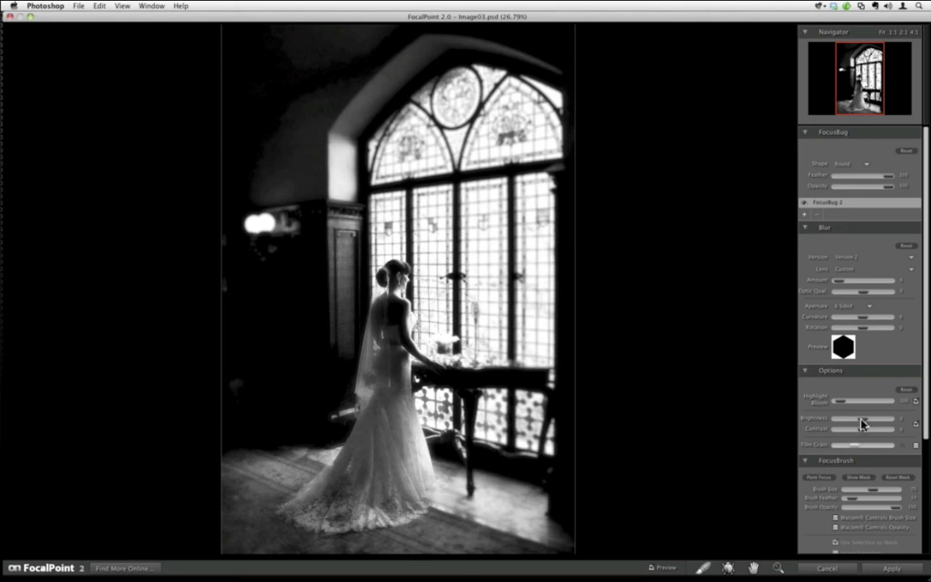
left_click_drag(862, 423, 855, 423)
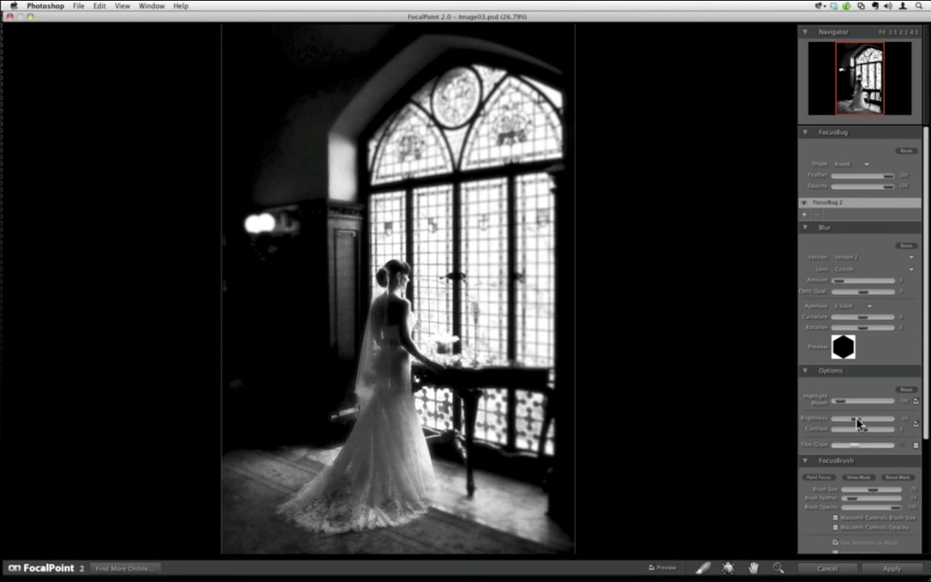
mouse_move(857, 422)
left_mouse_down()
mouse_move(862, 431)
mouse_move(869, 422)
left_mouse_up()
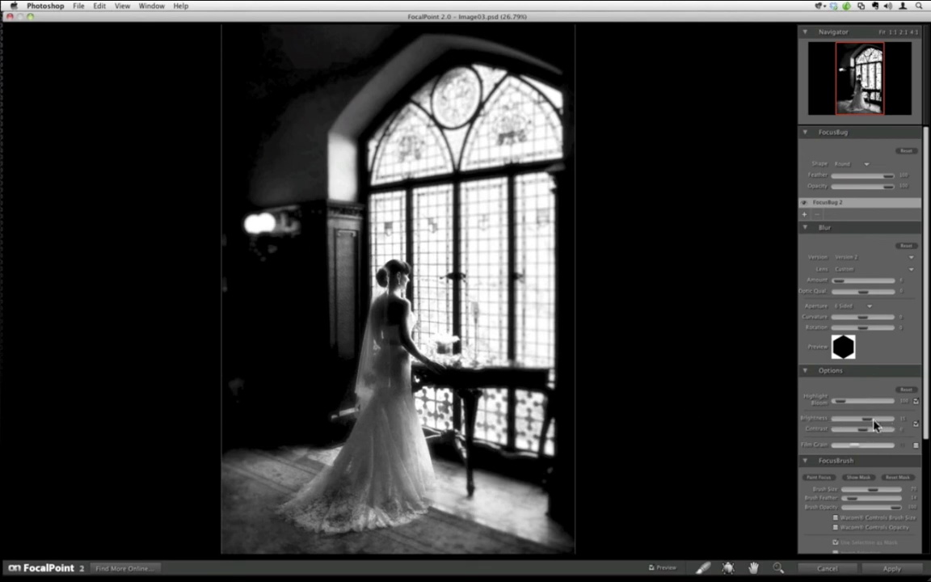
left_click_drag(843, 407, 845, 406)
left_click_drag(849, 406, 847, 404)
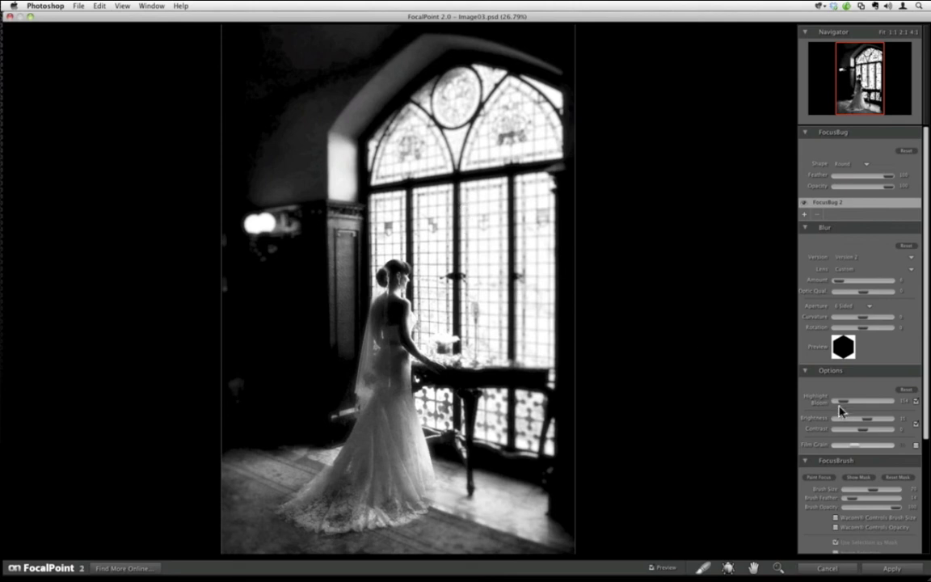
left_click_drag(843, 406, 838, 407)
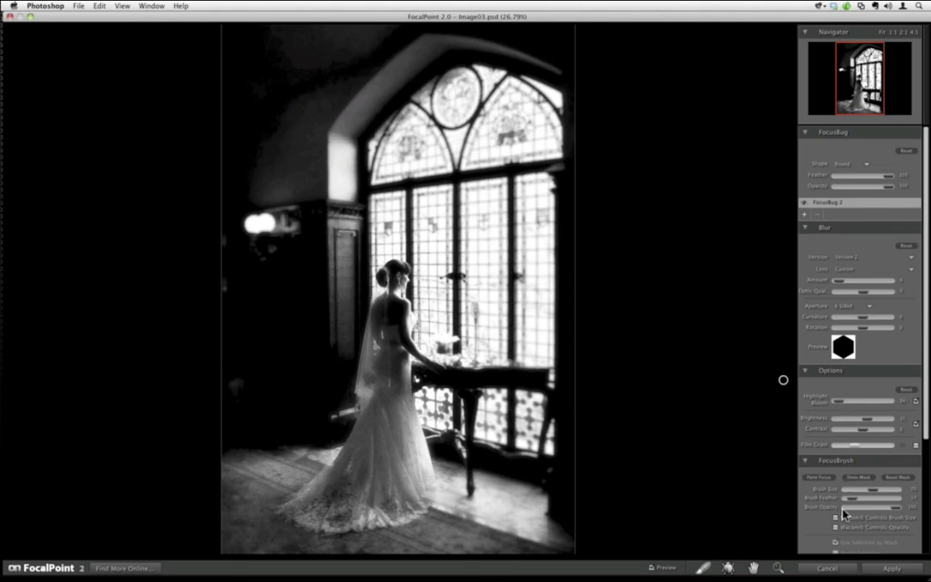
Cancel the FocalPoint blur and close Image03.psd without saving the changes
left_click(816, 569)
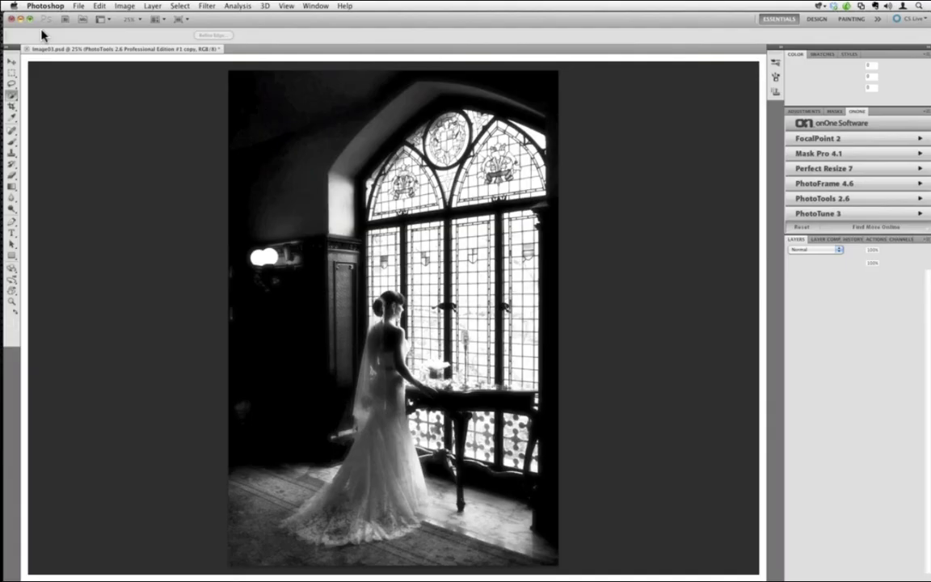
key("super+w")
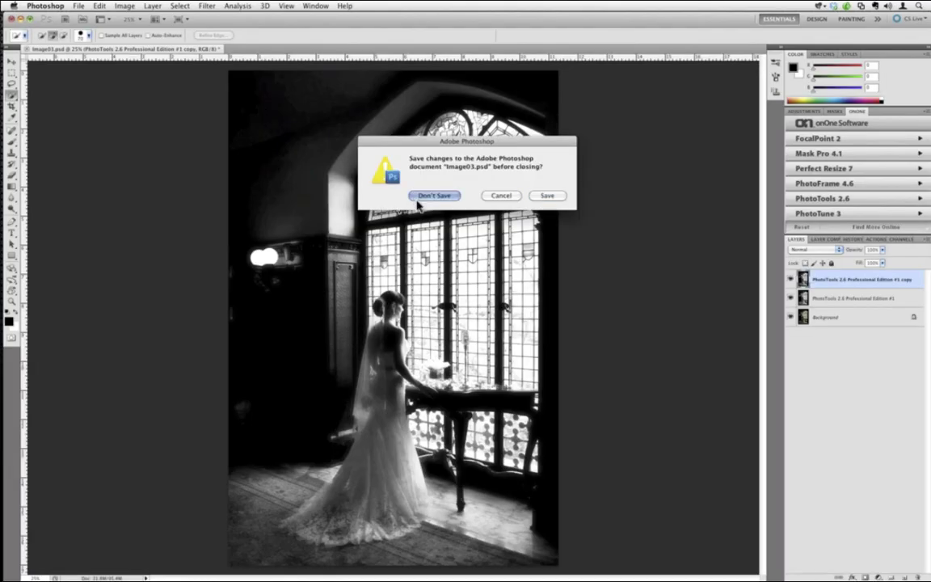
left_click(419, 198)
Open Image04.jpg from the Portraits folder in Photoshop
left_click(517, 179)
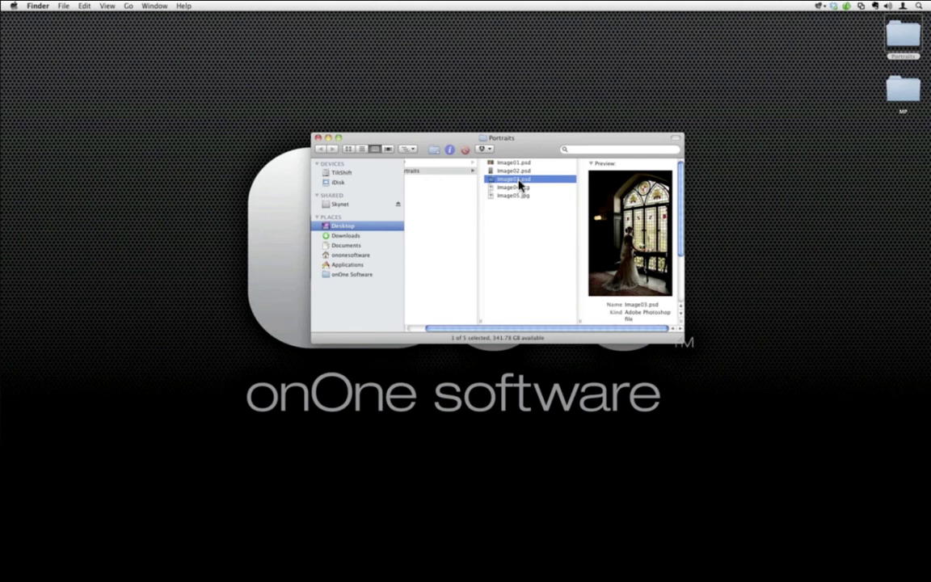
left_click(522, 188)
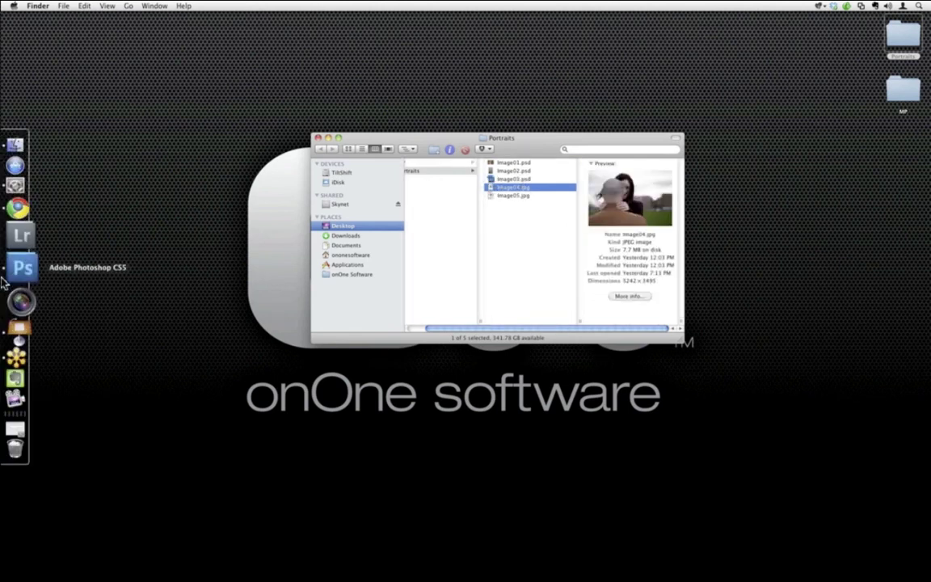
left_click(2, 279)
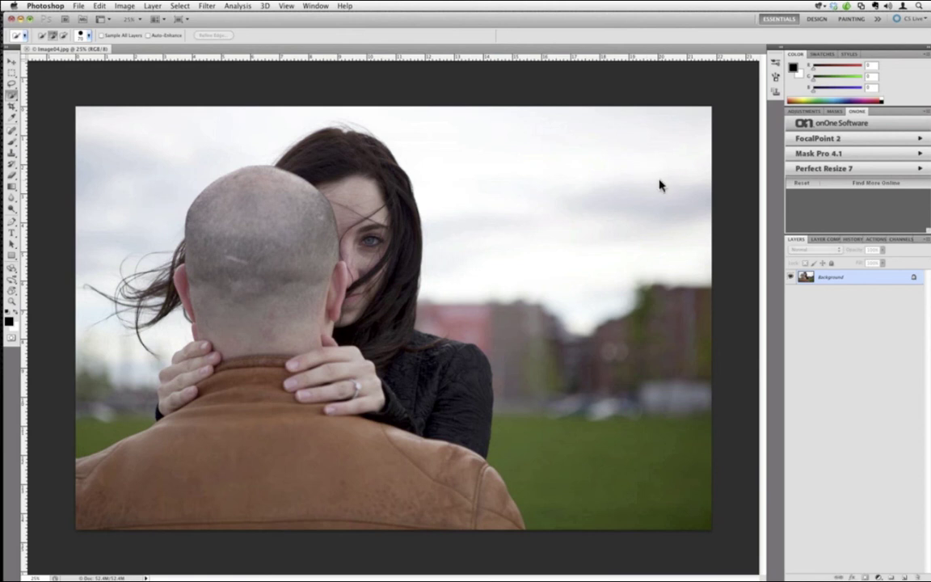
Fit the couple's photo to the window and try to remove the scar on the man's head with the content-aware Spot Healing Brush
key("super+0")
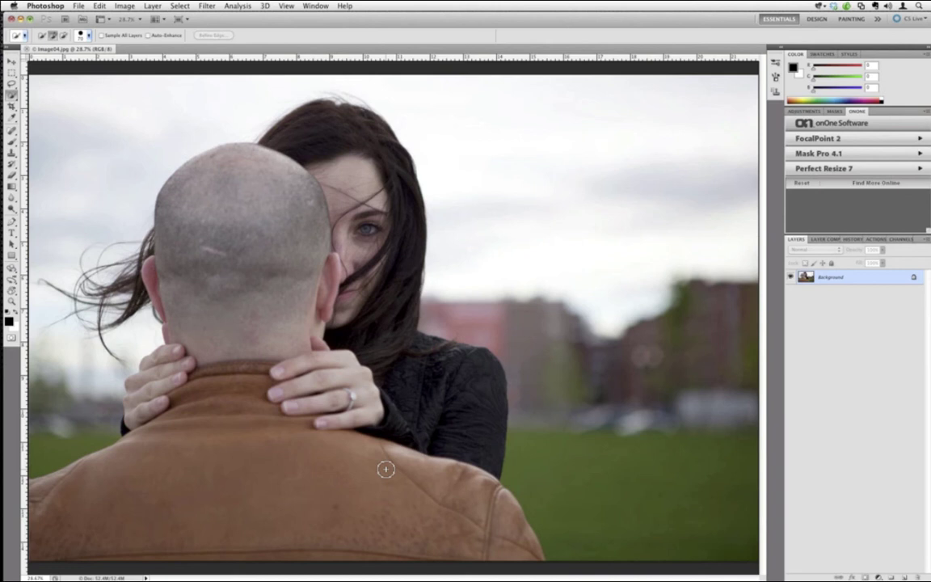
left_click(11, 128)
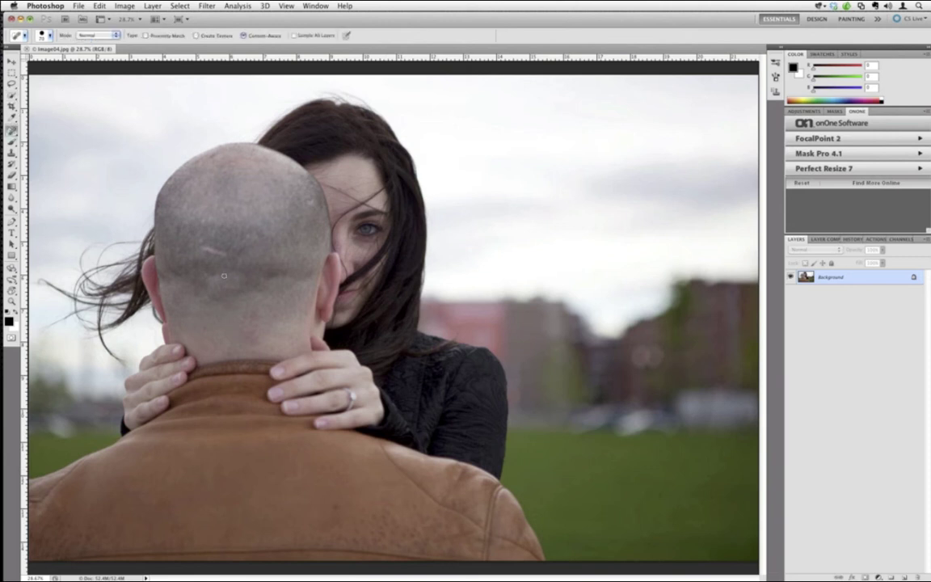
left_click_drag(198, 248, 229, 254)
Refresh the onOne tool list and open the couple's photo in PhotoTools 2.6
left_click(834, 113)
left_click(854, 112)
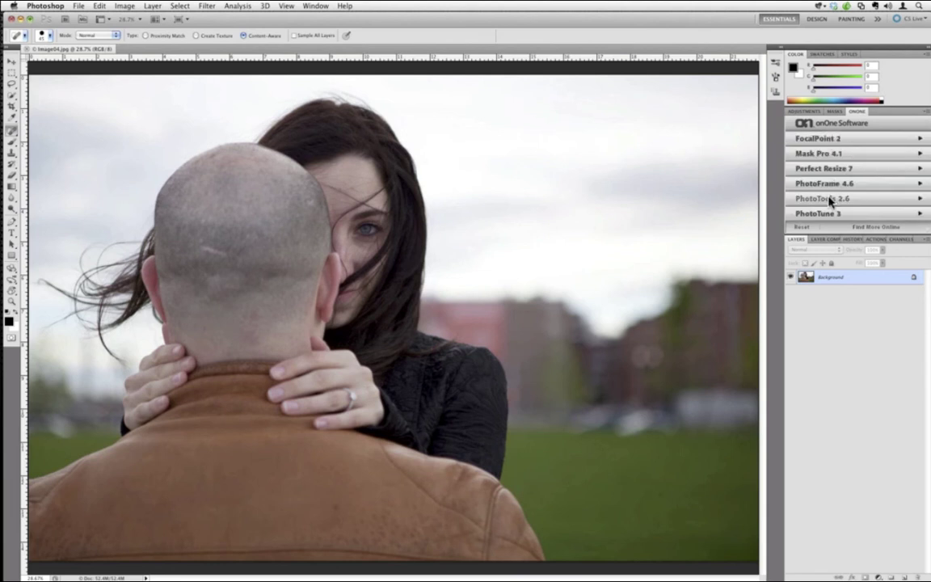
left_click(830, 201)
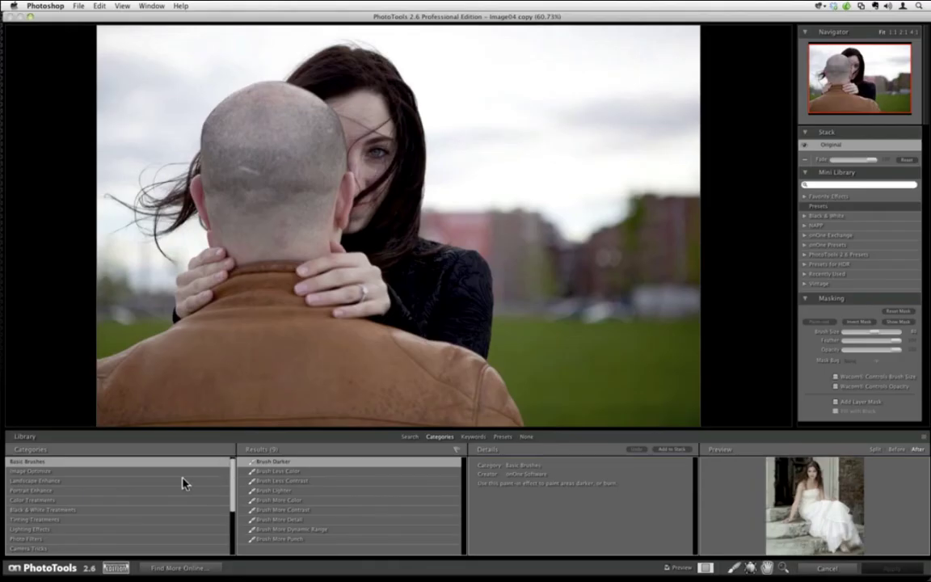
Add the MacG BW effect from Black & White Treatments to the stack with the Neutral option, at full strength
left_click(76, 509)
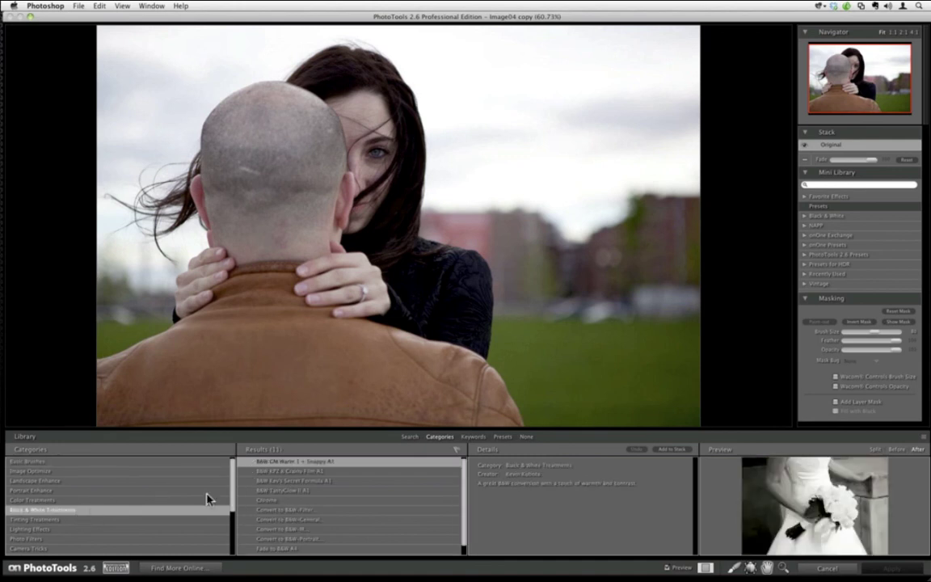
scroll(463, 507, "down", 1)
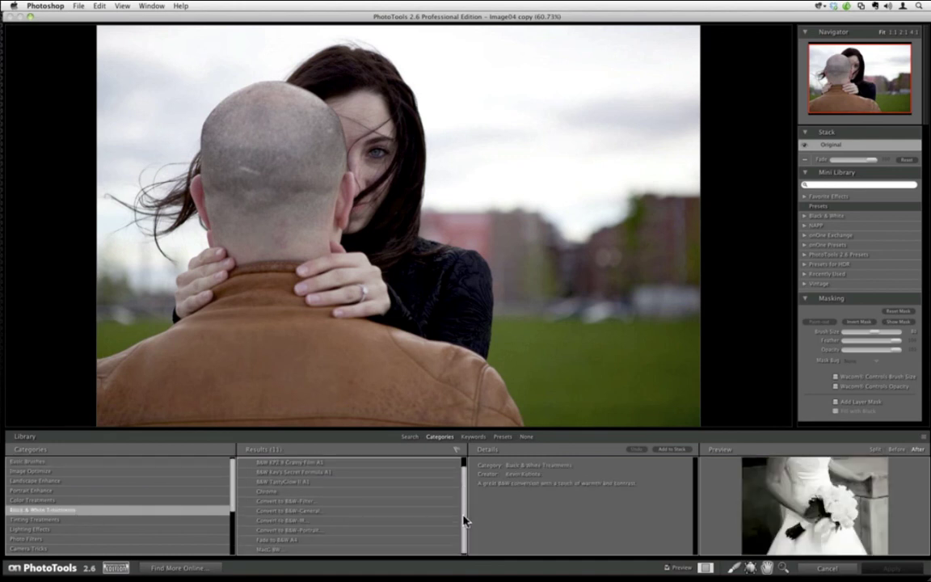
left_click(280, 549)
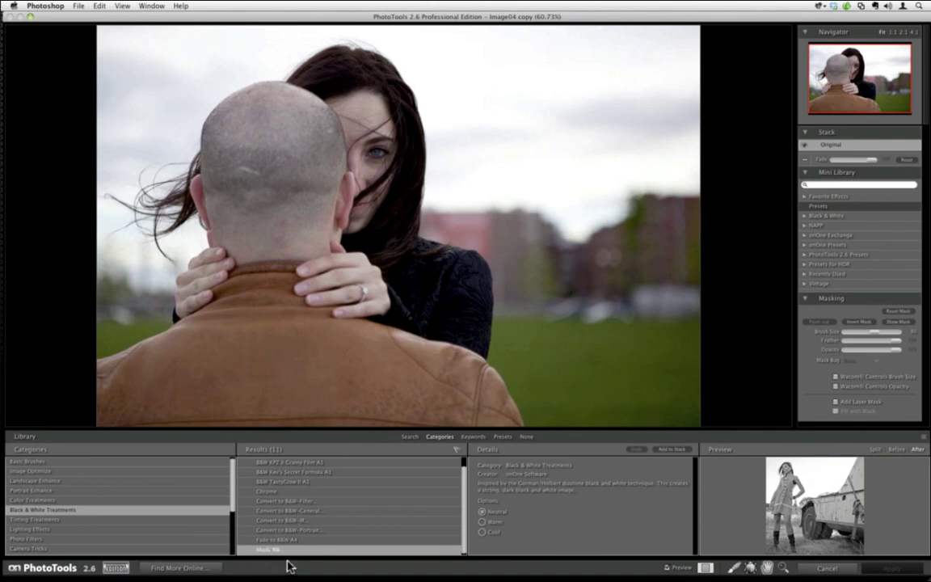
left_click(492, 522)
left_click(493, 533)
left_click(672, 450)
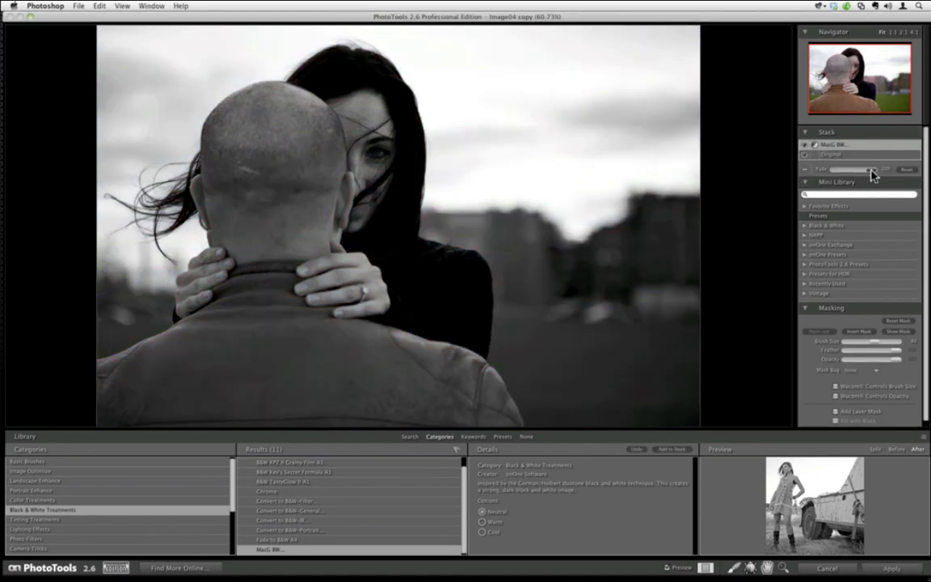
mouse_move(873, 176)
left_mouse_down()
mouse_move(855, 175)
mouse_move(873, 174)
left_mouse_up()
Add the Magic Eye Fixer effect from Portrait Enhance to the stack and paint it over the woman's visible eye
left_click(48, 490)
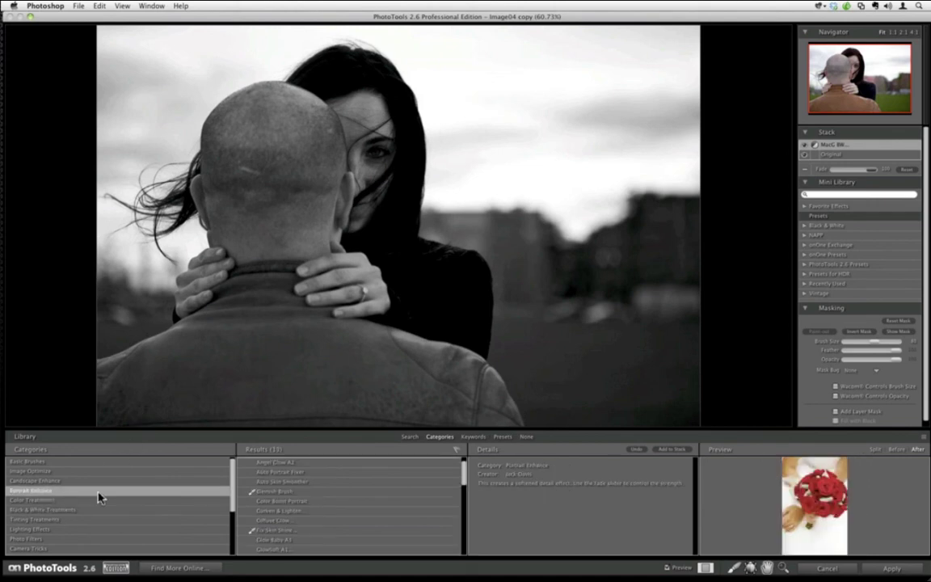
scroll(466, 482, "down", 1)
scroll(467, 485, "down", 2)
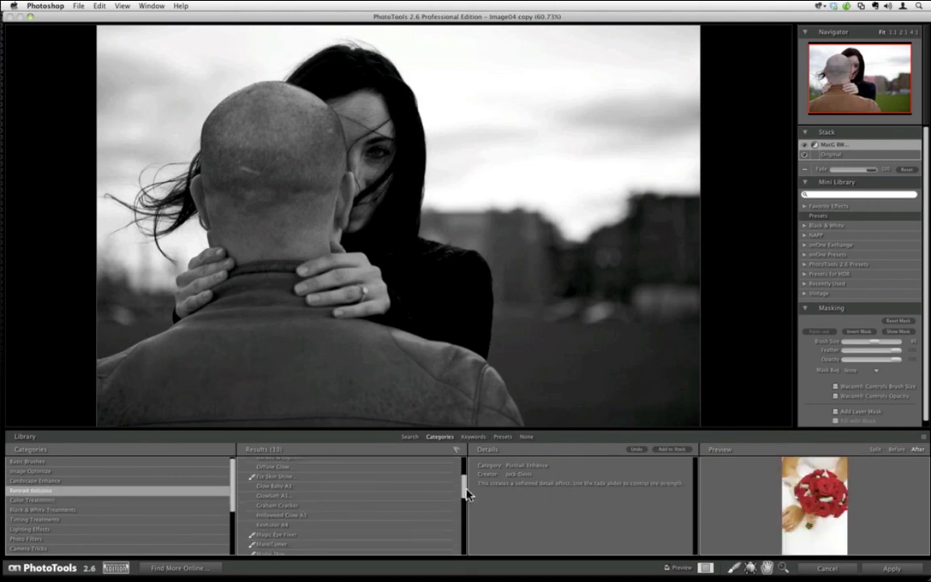
left_click(291, 505)
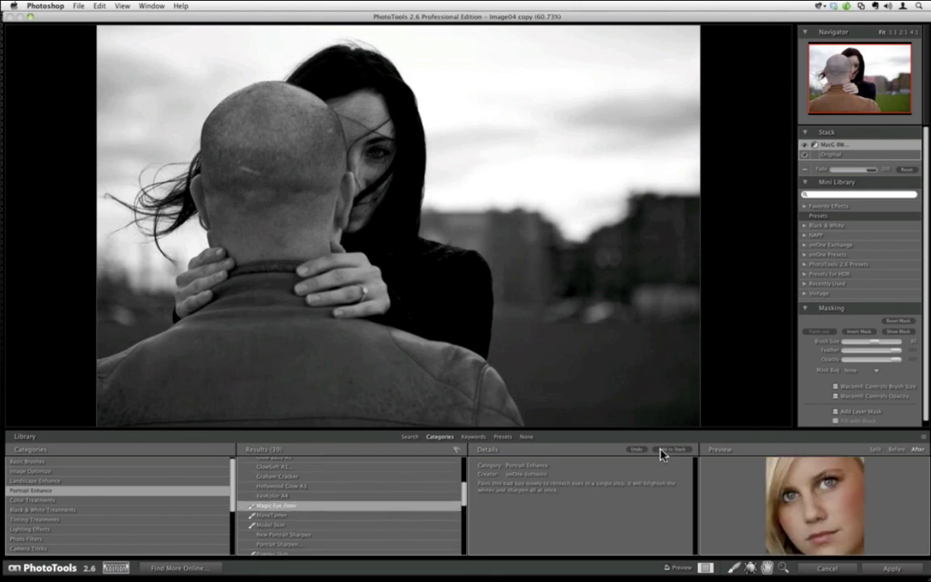
left_click(661, 452)
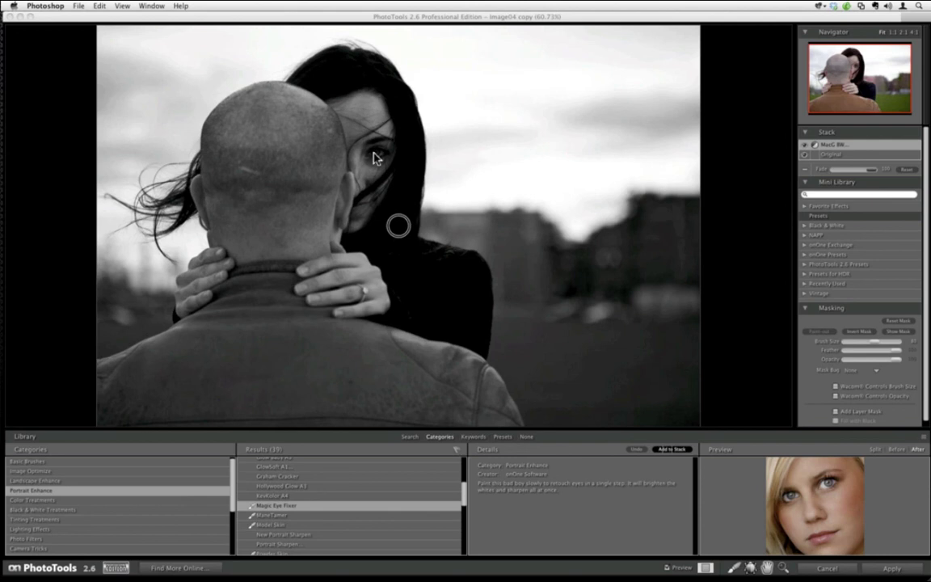
left_click(374, 151)
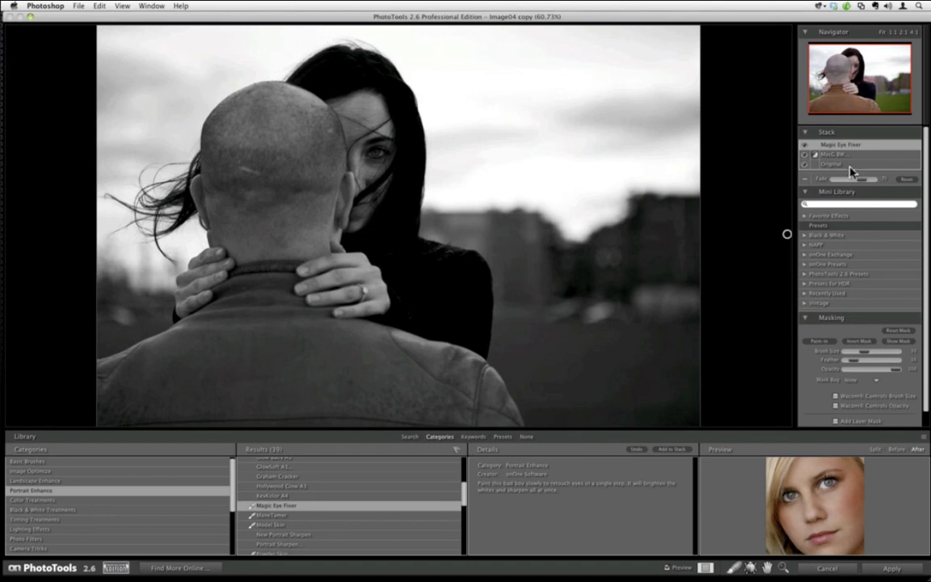
mouse_move(862, 182)
left_mouse_down()
mouse_move(870, 181)
mouse_move(862, 182)
left_mouse_up()
Add the Dynamic Light effect with the Lighten Planar option, place its MaskingBug beside the woman's face, and lower its fade to about 15
scroll(128, 517, "down", 2)
left_click(124, 511)
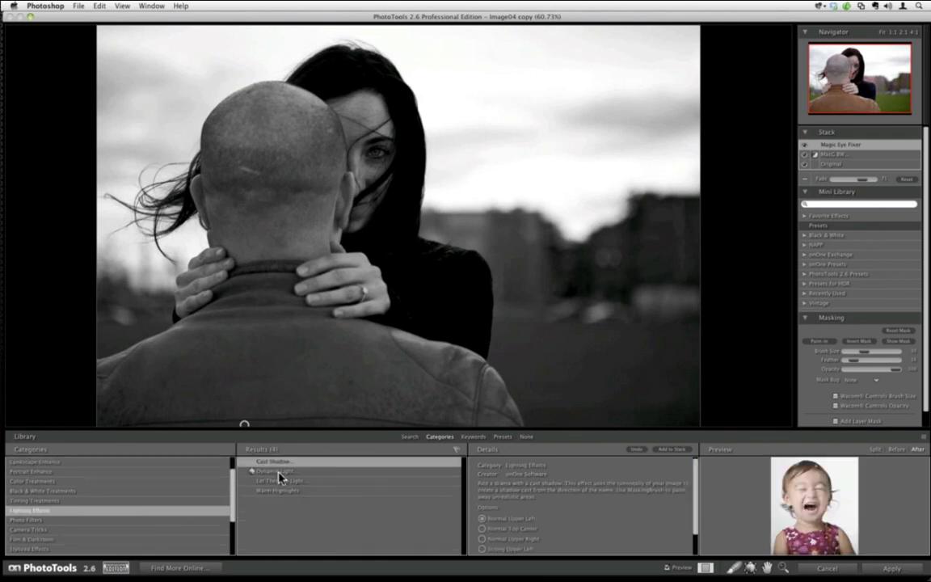
left_click(278, 472)
left_click(491, 515)
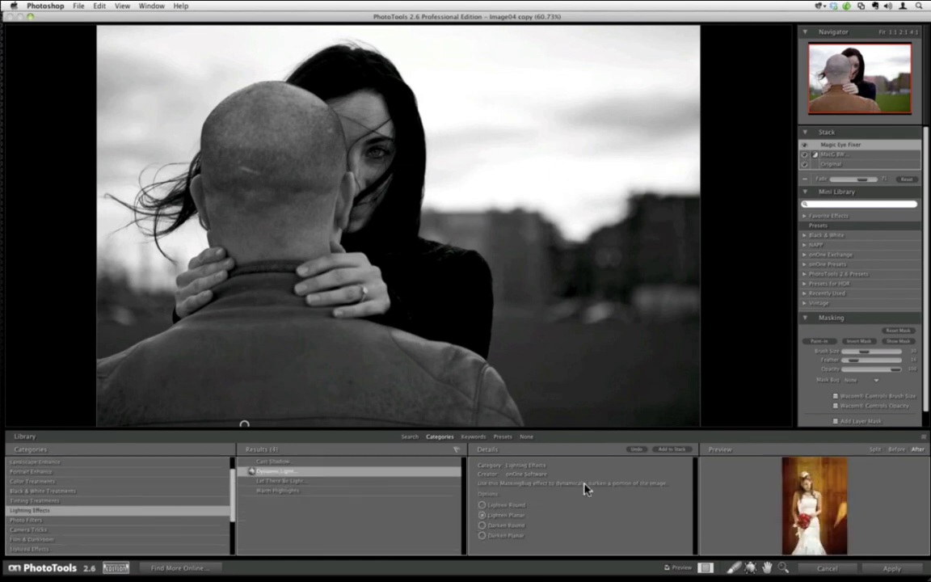
left_click(672, 448)
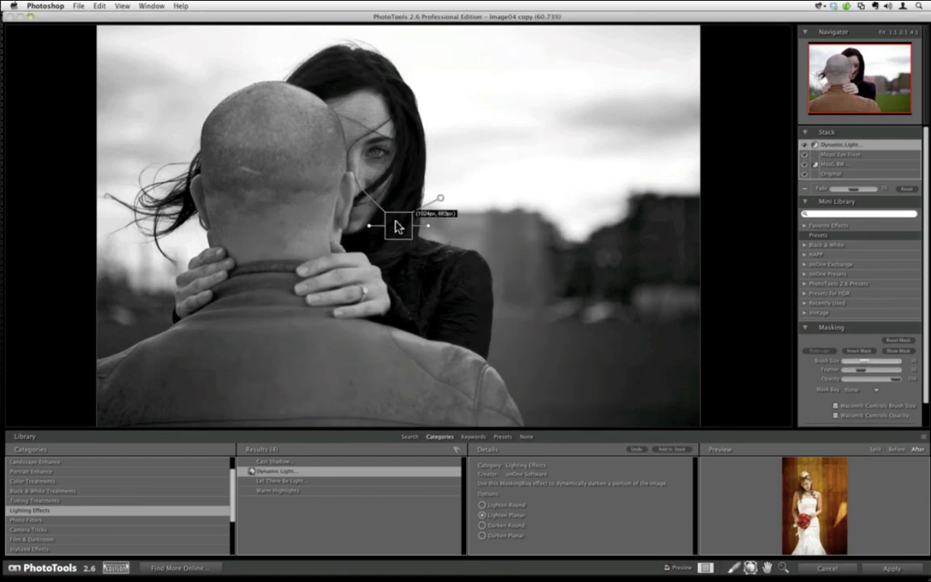
left_click_drag(396, 227, 343, 202)
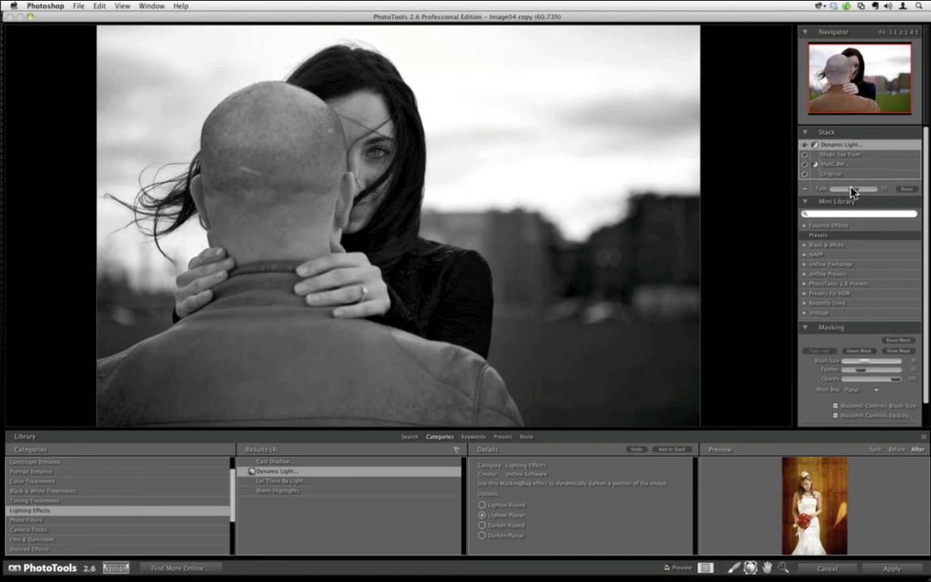
left_click_drag(852, 190, 840, 192)
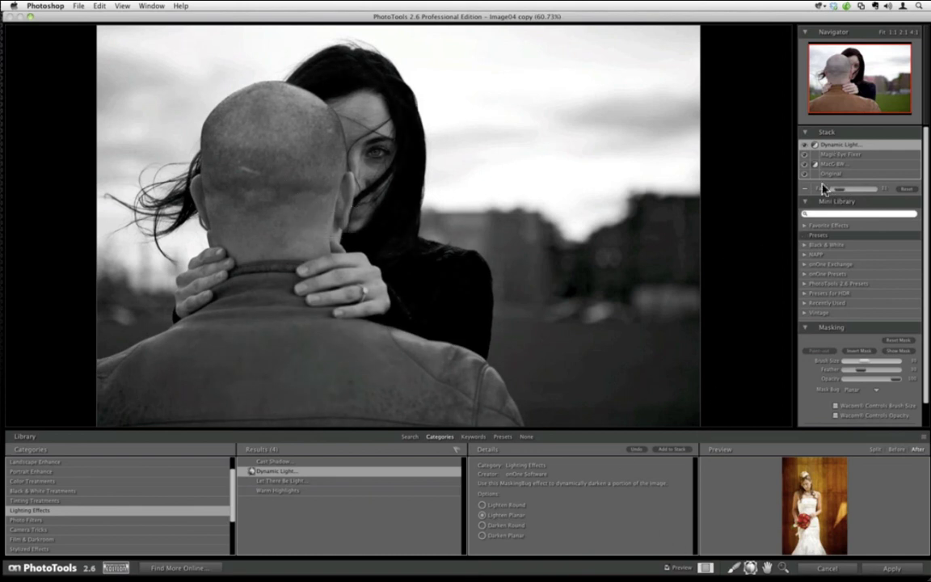
Enlarge the paint-out brush, mask the Dynamic Light effect out all around the woman's face, and fine-tune its fade
left_click(733, 567)
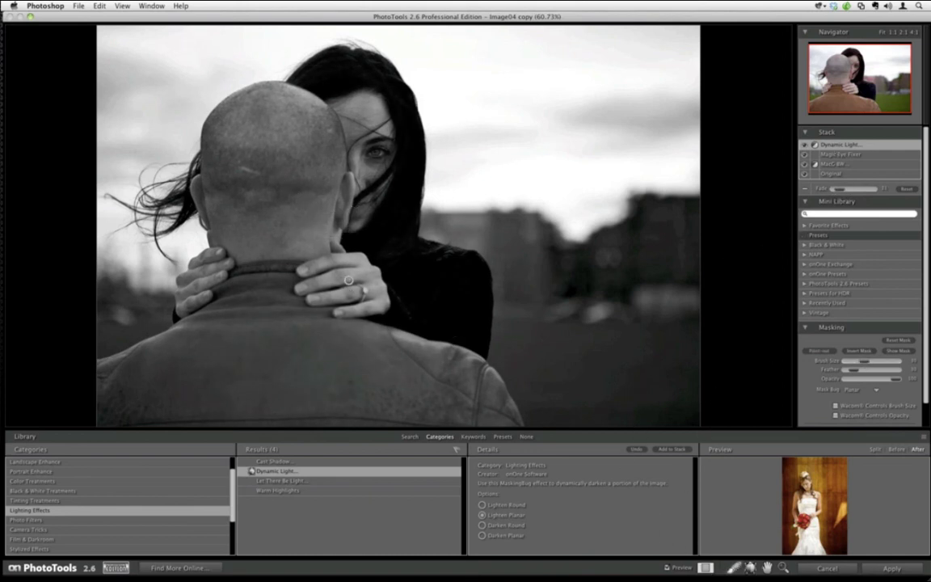
key("bracketright")
key("bracketright")
key("bracketright")
key("bracketright")
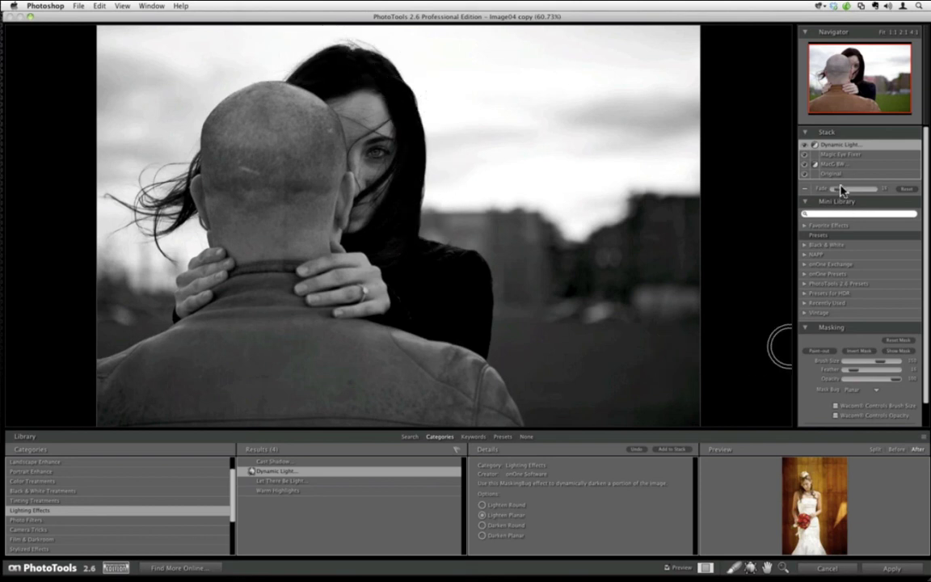
left_click_drag(841, 189, 842, 191)
With the mask displayed, paint out the remaining outer areas with a larger brush so only the face region stays lit, then hide the mask
left_click(890, 354)
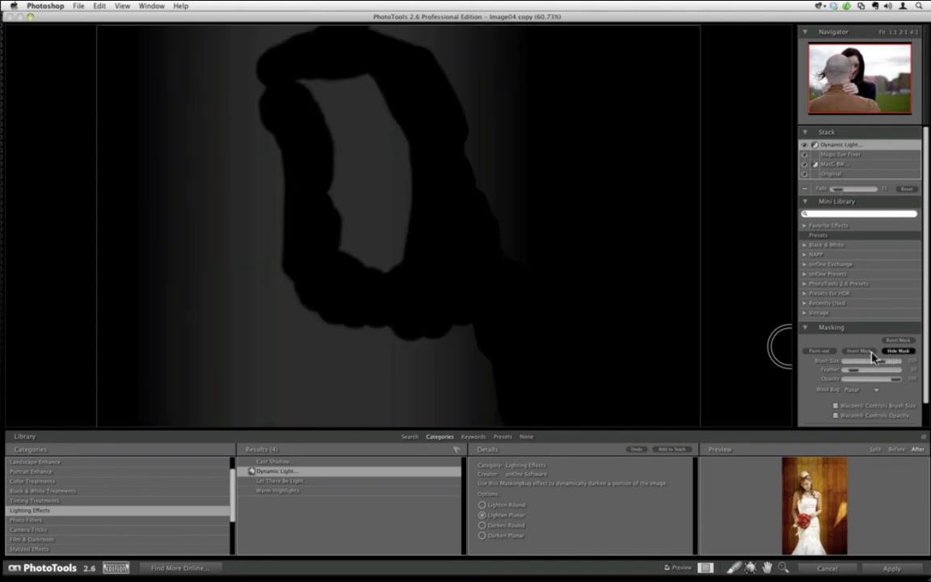
mouse_move(261, 99)
left_mouse_down()
mouse_move(287, 31)
mouse_move(450, 40)
mouse_move(416, 36)
mouse_move(480, 103)
mouse_move(481, 192)
mouse_move(542, 297)
mouse_move(510, 22)
mouse_move(500, 71)
mouse_move(513, 107)
mouse_move(517, 369)
mouse_move(484, 414)
mouse_move(465, 378)
mouse_move(432, 418)
mouse_move(419, 384)
mouse_move(391, 376)
mouse_move(362, 380)
mouse_move(376, 377)
mouse_move(384, 402)
mouse_move(405, 402)
mouse_move(170, 412)
mouse_move(157, 282)
mouse_move(157, 388)
mouse_move(155, 197)
mouse_move(168, 89)
mouse_move(140, 37)
mouse_move(167, 48)
mouse_move(198, 37)
mouse_move(223, 364)
mouse_move(240, 354)
mouse_move(239, 164)
mouse_move(269, 308)
mouse_move(301, 345)
mouse_move(392, 336)
mouse_move(370, 349)
left_mouse_up()
key("]")
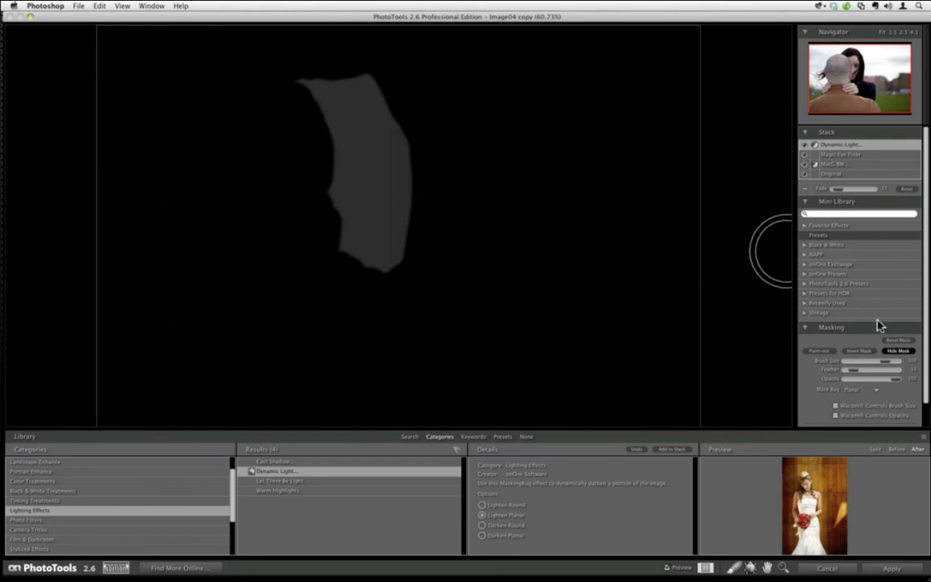
left_click(895, 352)
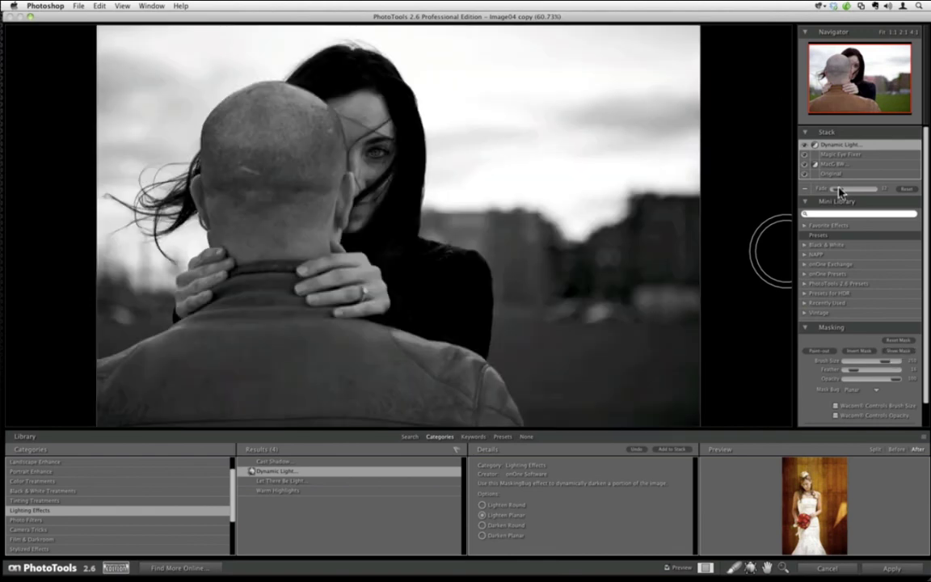
Fine-tune the Dynamic Light effect's fade and shrink the masking brush to 100
left_click_drag(838, 191, 845, 193)
key("bracketleft")
key("bracketleft")
key("bracketleft")
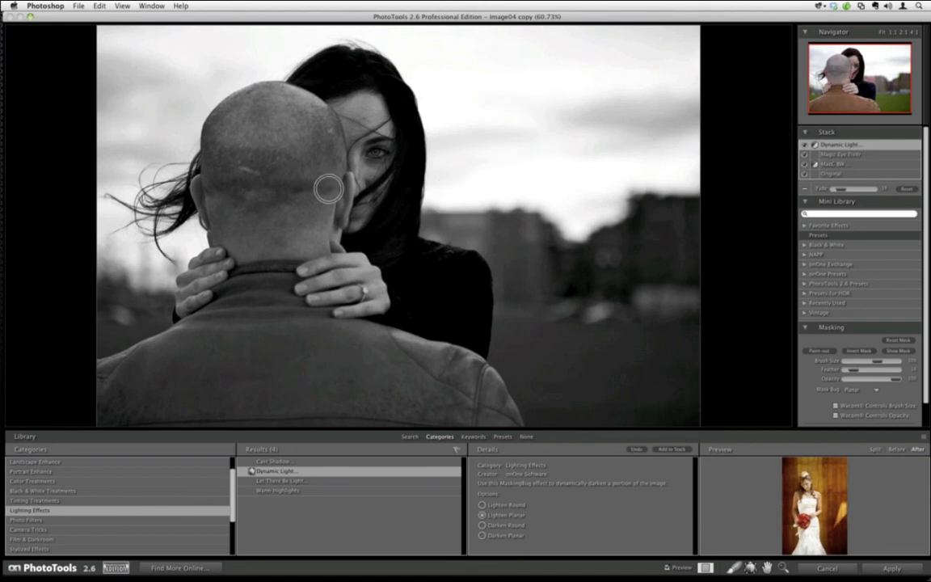
Reduce the Magic Eye Fixer effect's fade to roughly half and apply the effect stack to the photo
left_click(838, 156)
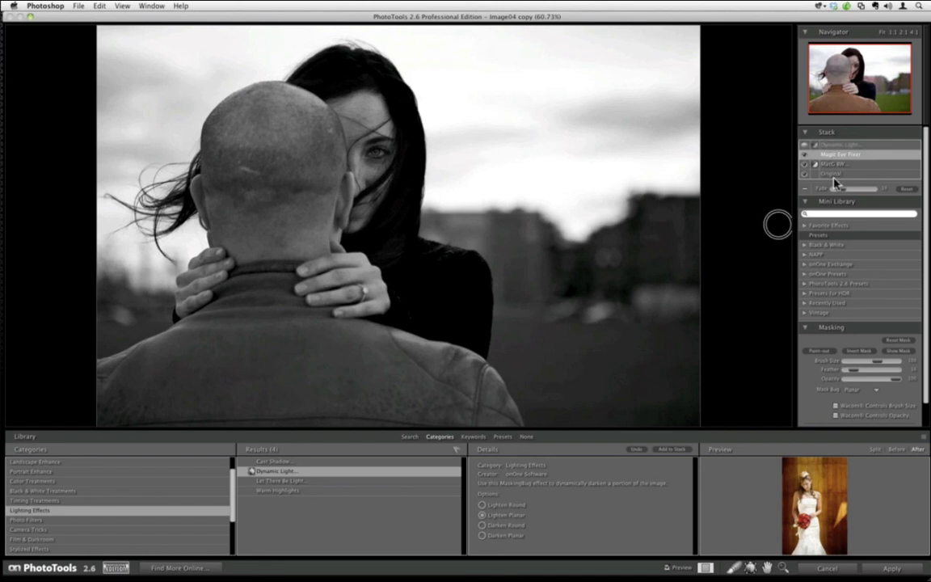
left_click_drag(863, 193, 853, 194)
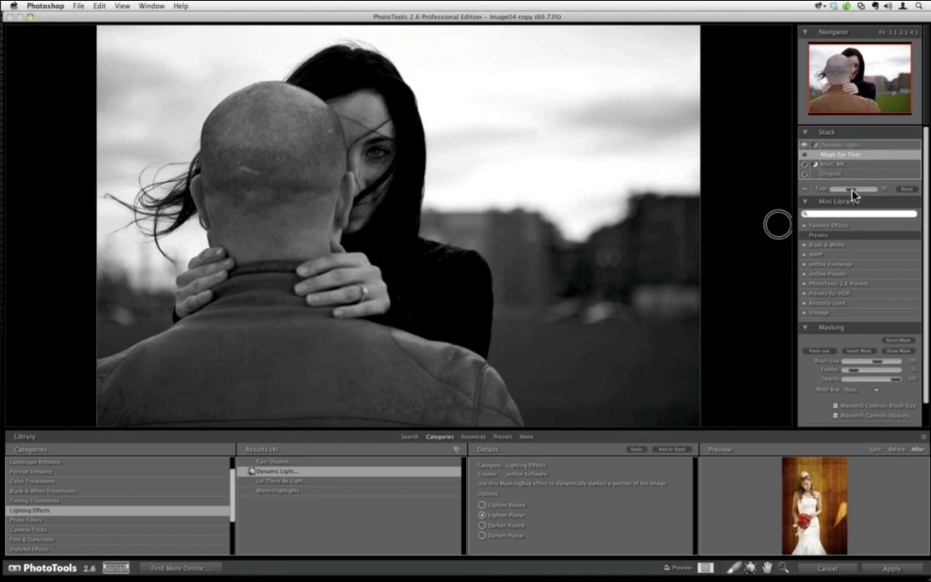
left_click(844, 144)
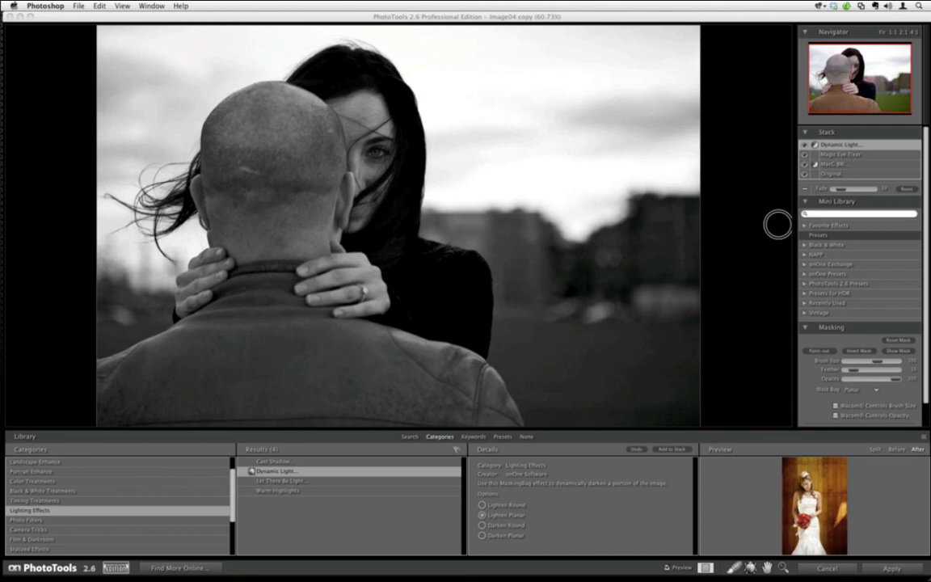
left_click(867, 571)
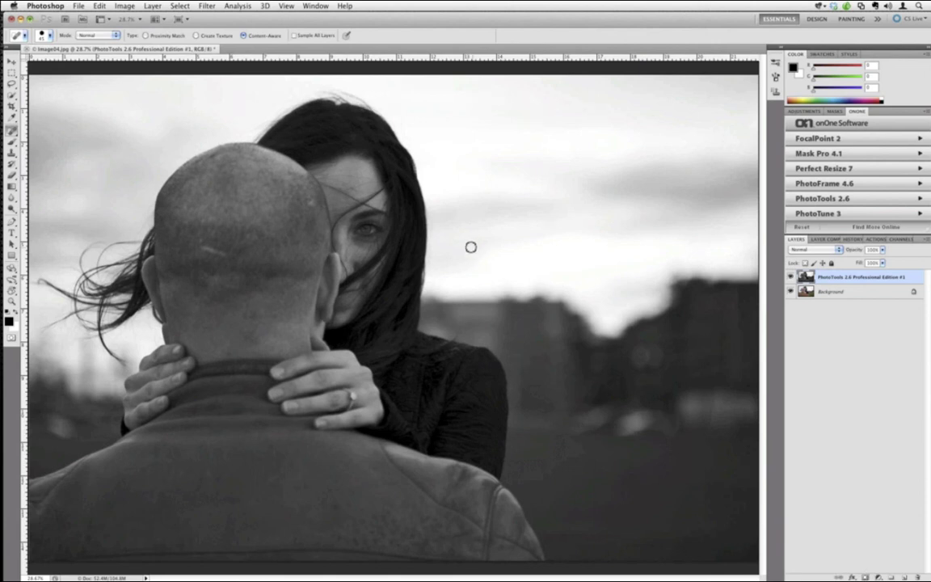
Add a Levels adjustment layer above the PhotoTools layer
left_click(802, 111)
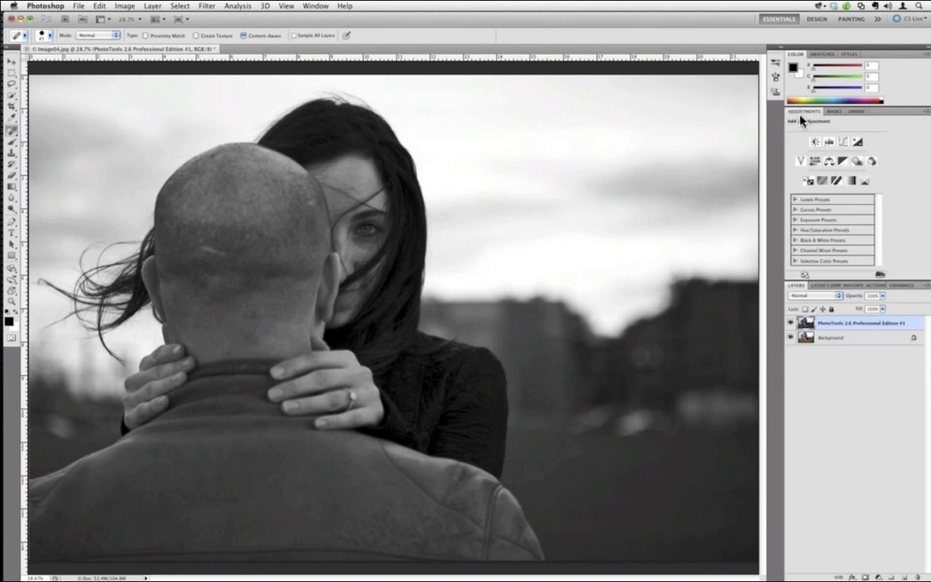
left_click(313, 7)
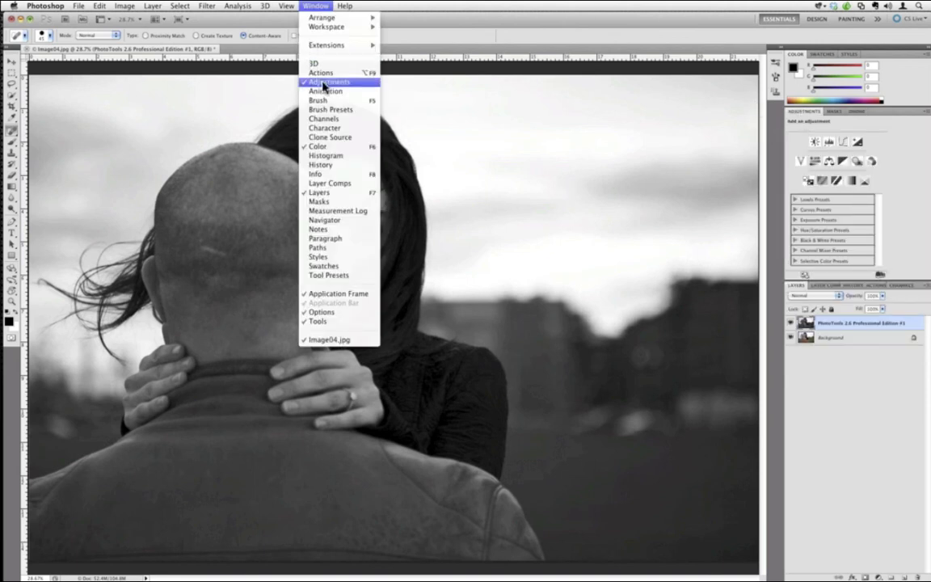
left_click(534, 147)
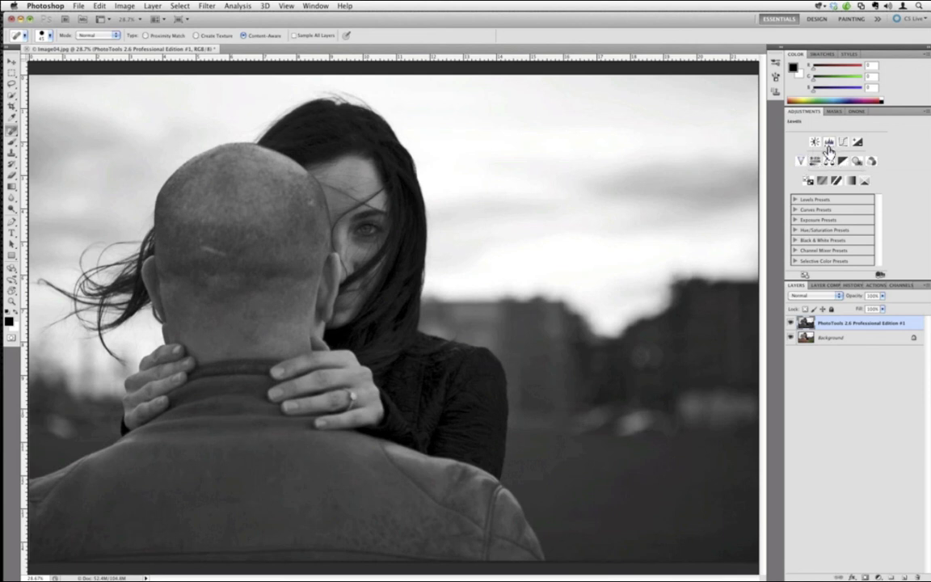
left_click(822, 181)
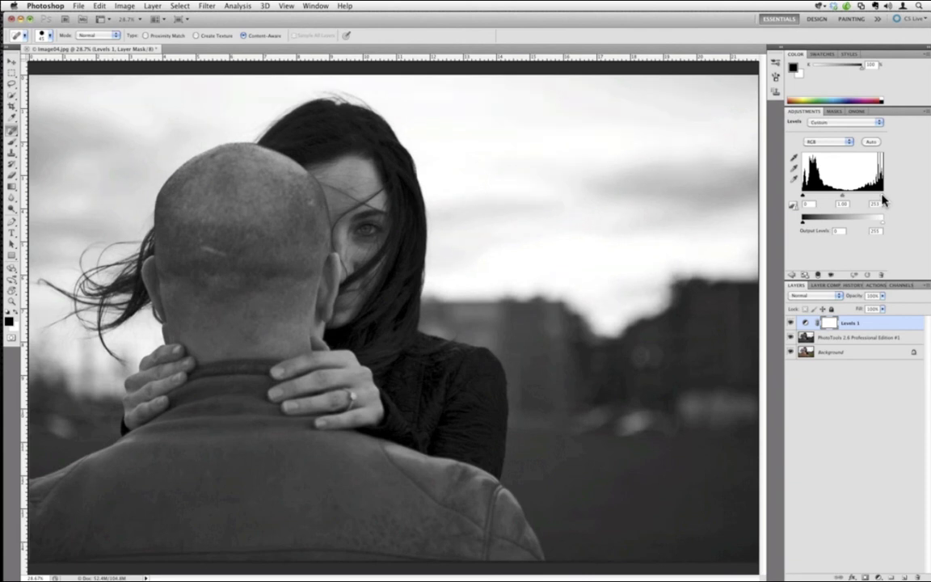
Set the Levels white input to 246 and midtones to 0.87, raise the black point slightly, and compare with the adjustment hidden
left_click_drag(883, 196, 880, 195)
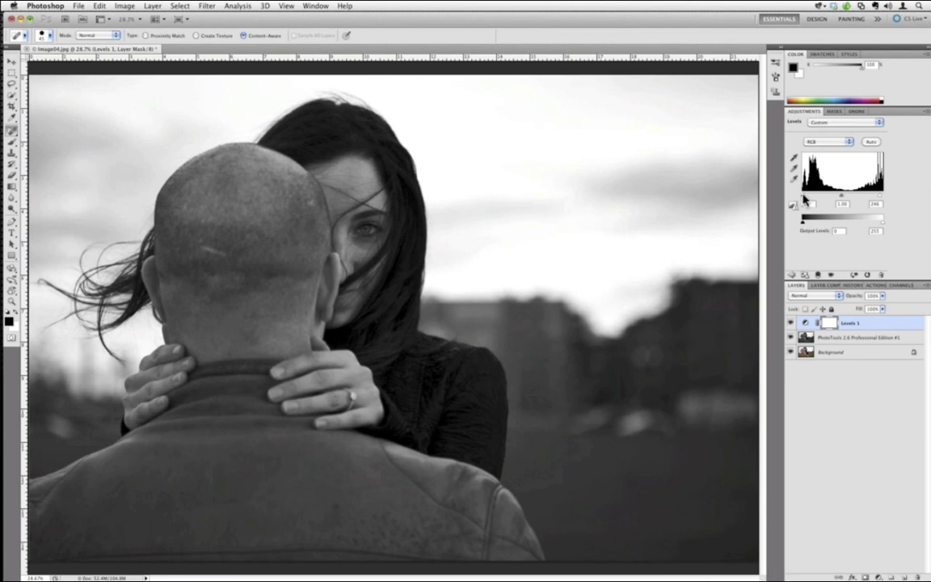
left_click_drag(804, 196, 805, 196)
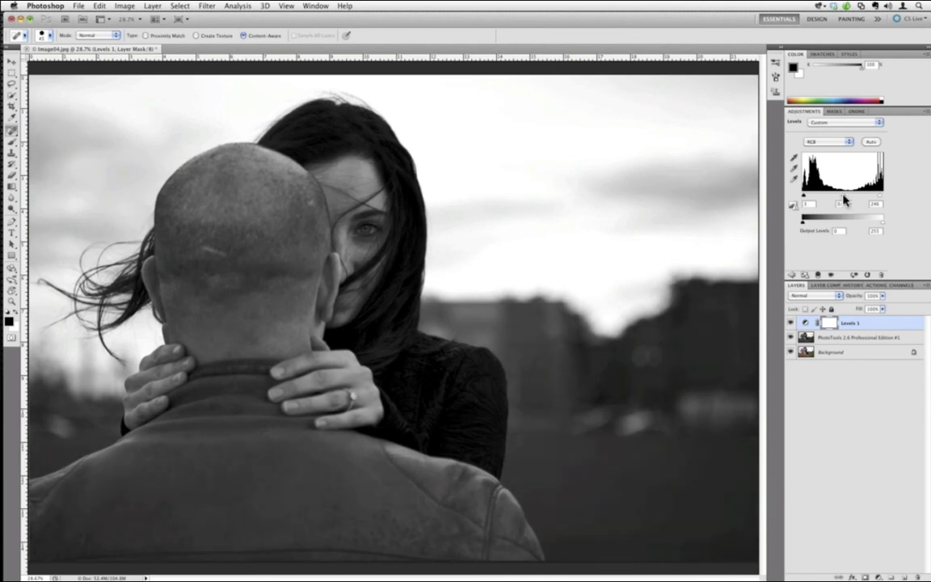
left_click(791, 323)
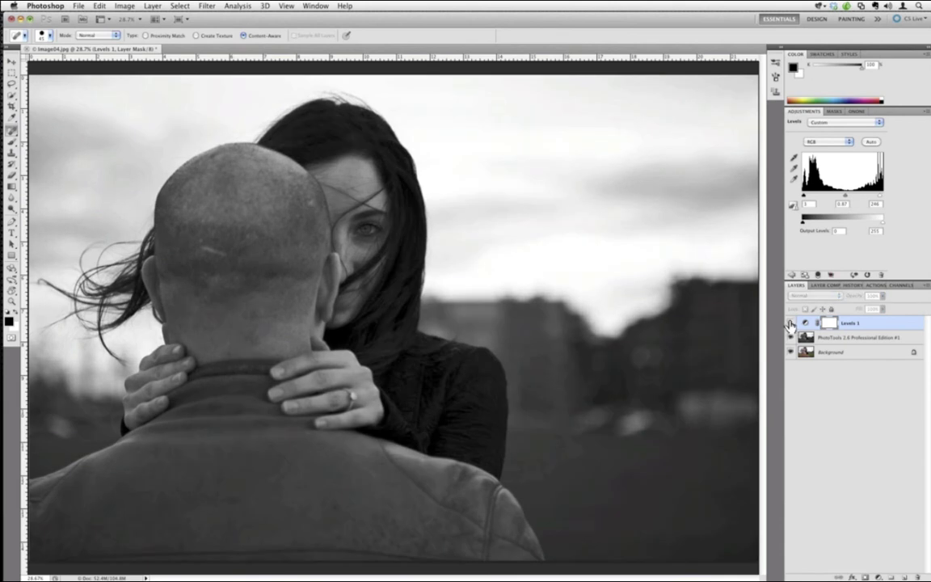
left_click(791, 322)
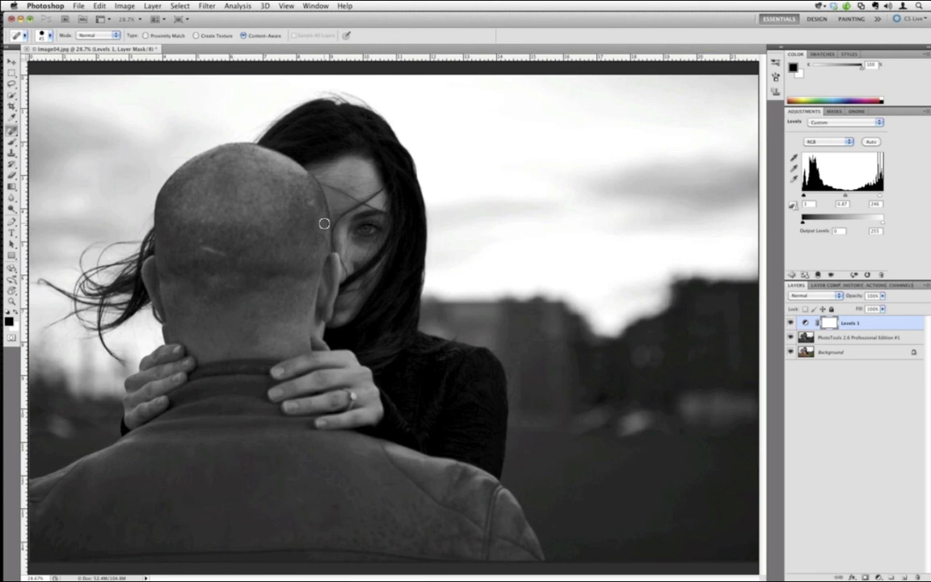
Duplicate the PhotoTools layer and move the copy above the Levels adjustment layer
left_click(847, 337)
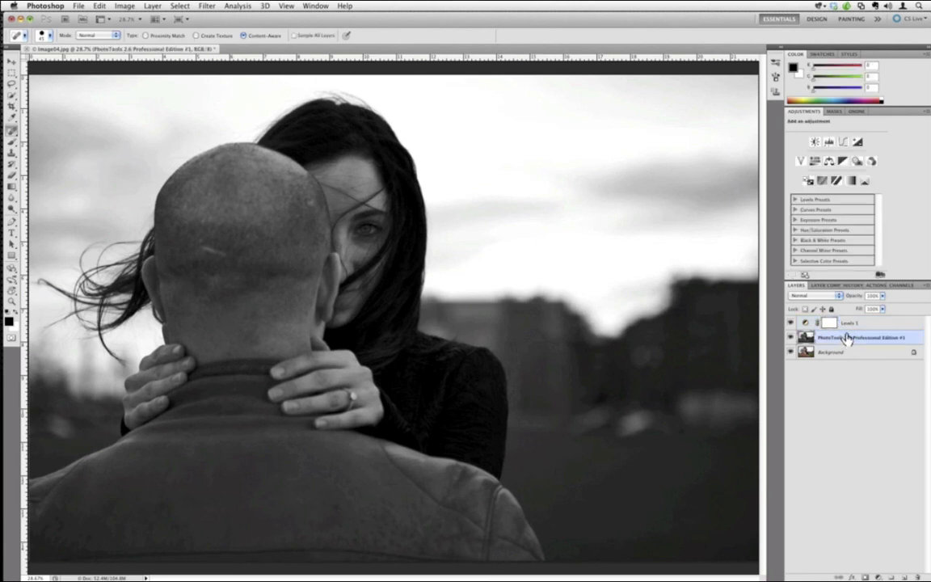
left_click_drag(847, 337, 903, 575)
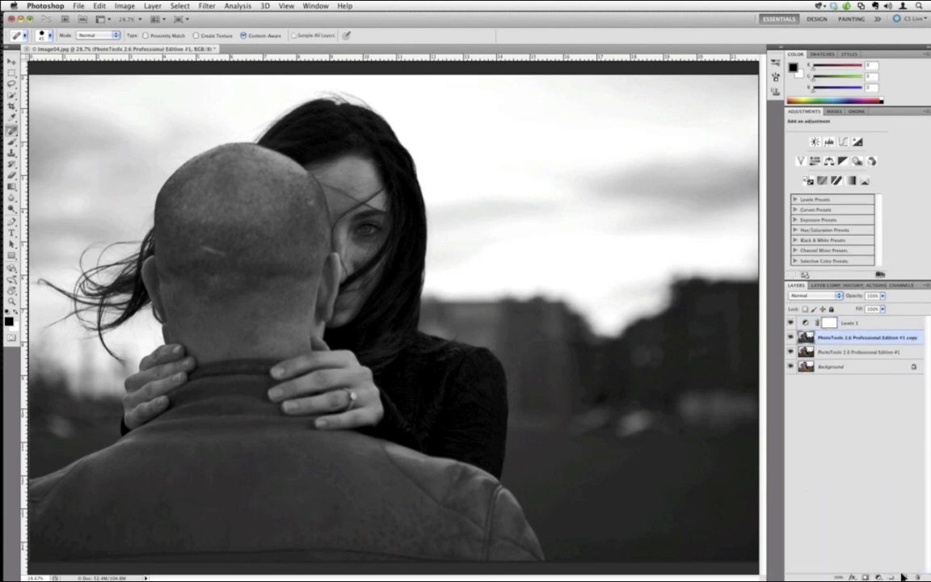
mouse_move(840, 337)
left_mouse_down()
mouse_move(768, 295)
mouse_move(835, 325)
left_mouse_up()
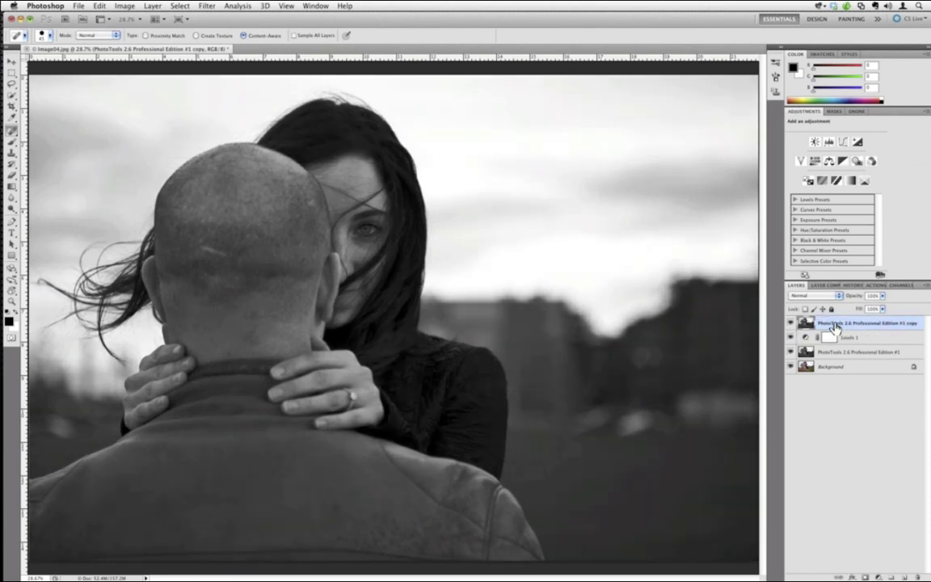
Open the duplicated layer in FocalPoint 2 and place a round FocusBug on the woman's face
left_click(855, 111)
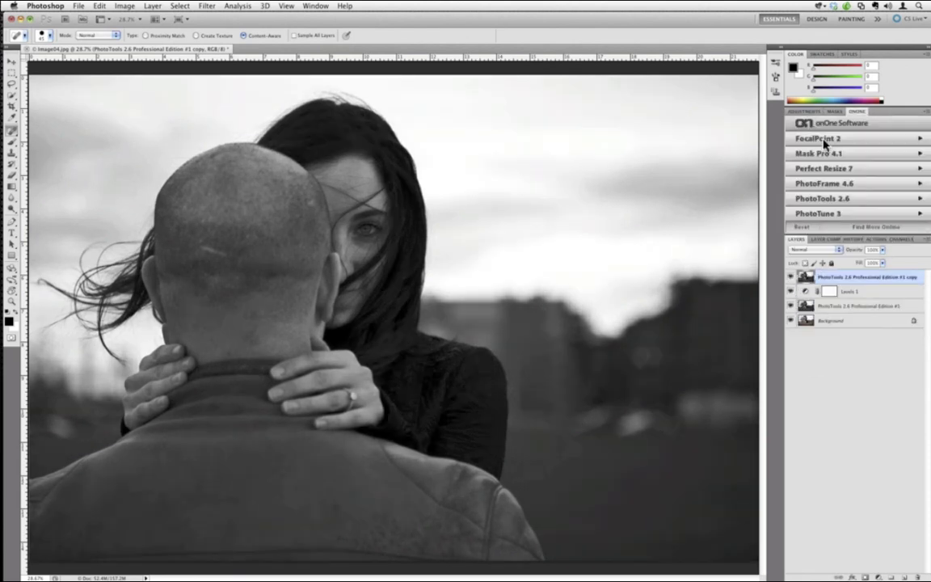
left_click(824, 143)
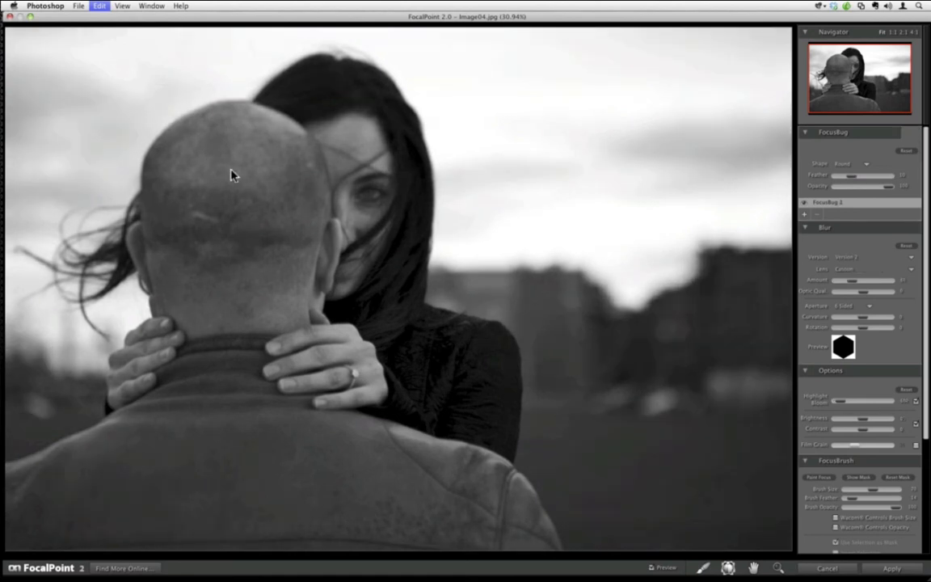
left_click(353, 204)
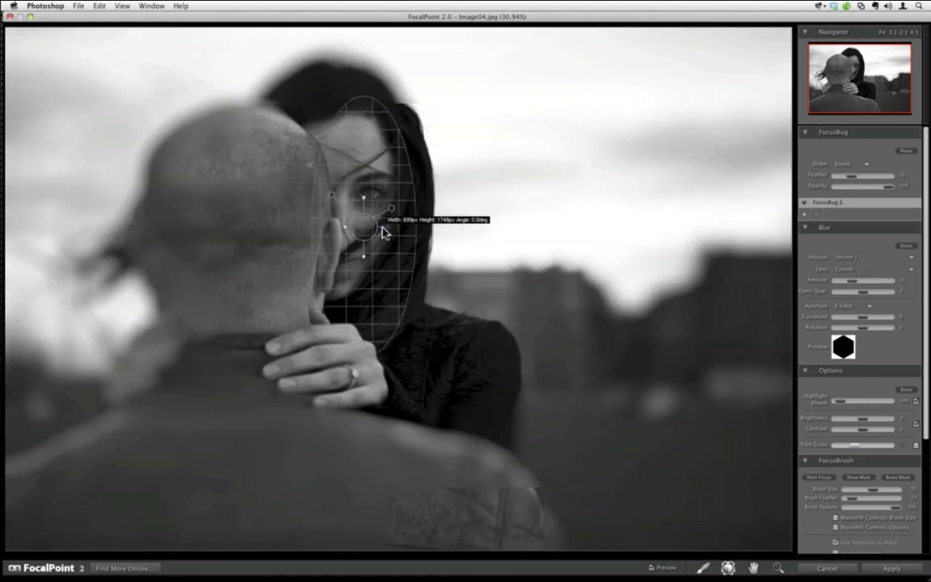
Fit the FocusBug tightly around the woman's face, set its feather to 100, and lower the blur amount
left_click_drag(382, 234, 357, 245)
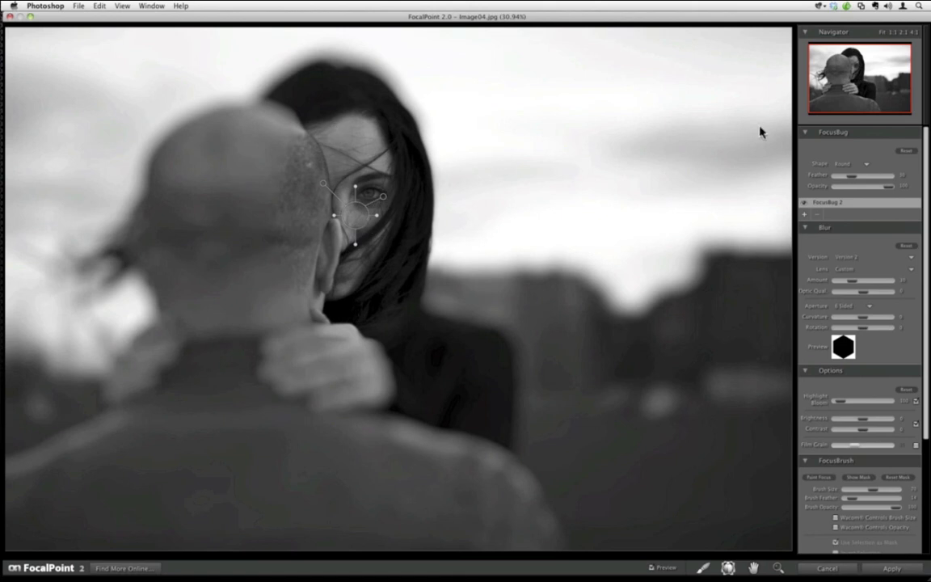
left_click_drag(853, 176, 908, 194)
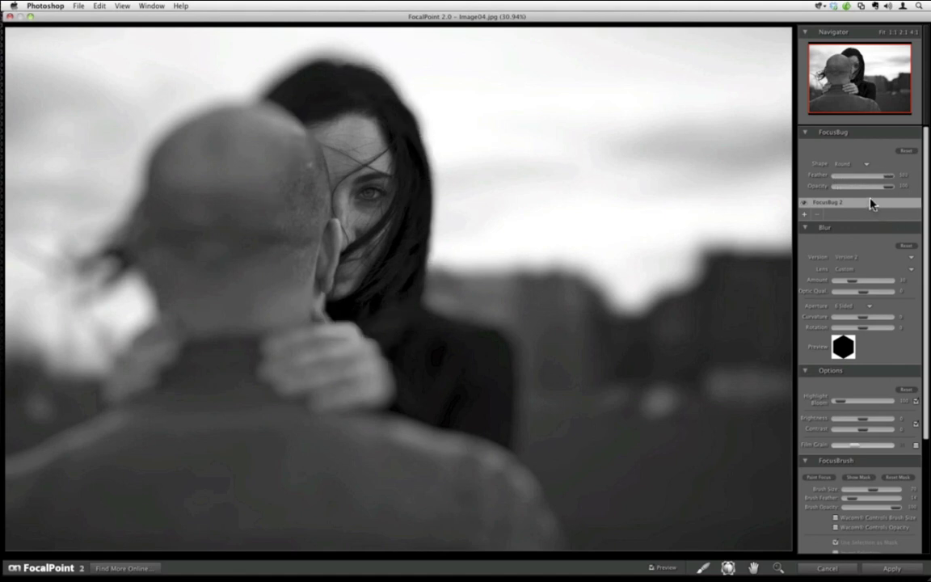
left_click_drag(851, 280, 841, 285)
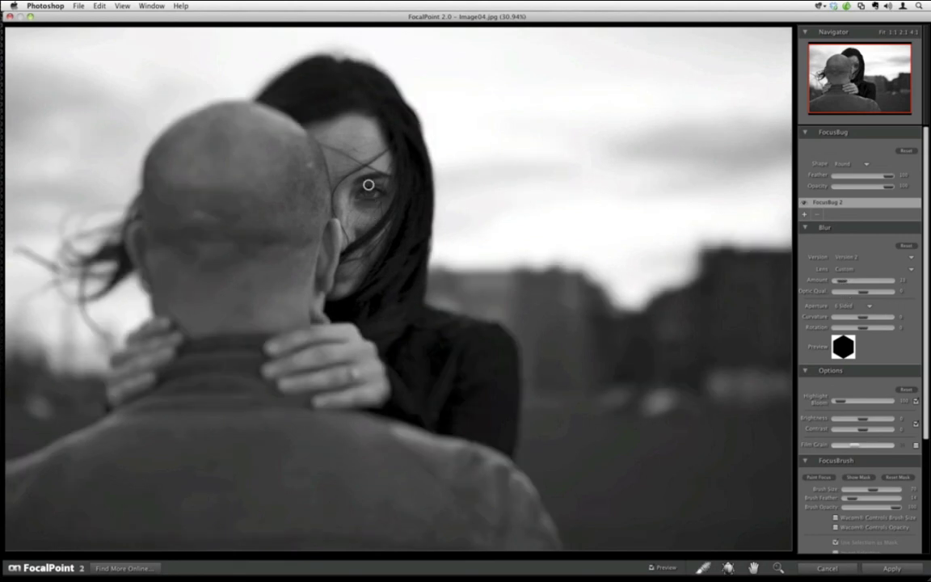
Toggle the FocusBrush's paint mode, lower its opacity to about 20, and paint over the man's head and collar, adjusting the brush size
key("bracketright")
key("bracketright")
left_click_drag(898, 509, 874, 509)
left_click(818, 478)
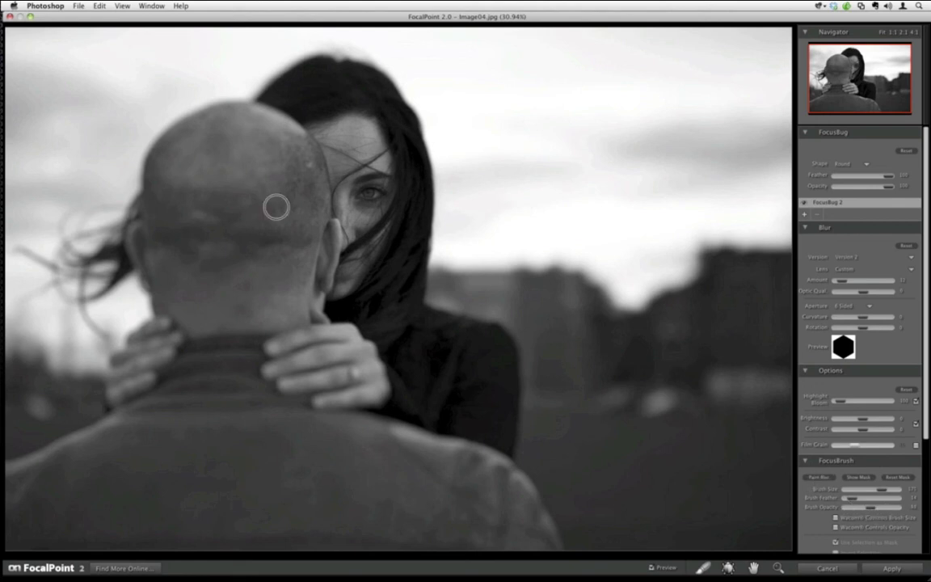
left_click_drag(870, 511, 850, 508)
mouse_move(283, 224)
left_mouse_down()
mouse_move(285, 161)
mouse_move(291, 307)
mouse_move(305, 270)
mouse_move(303, 188)
mouse_move(294, 281)
mouse_move(262, 374)
mouse_move(297, 276)
mouse_move(297, 300)
mouse_move(292, 153)
mouse_move(312, 255)
mouse_move(304, 297)
mouse_move(245, 406)
mouse_move(252, 392)
left_mouse_up()
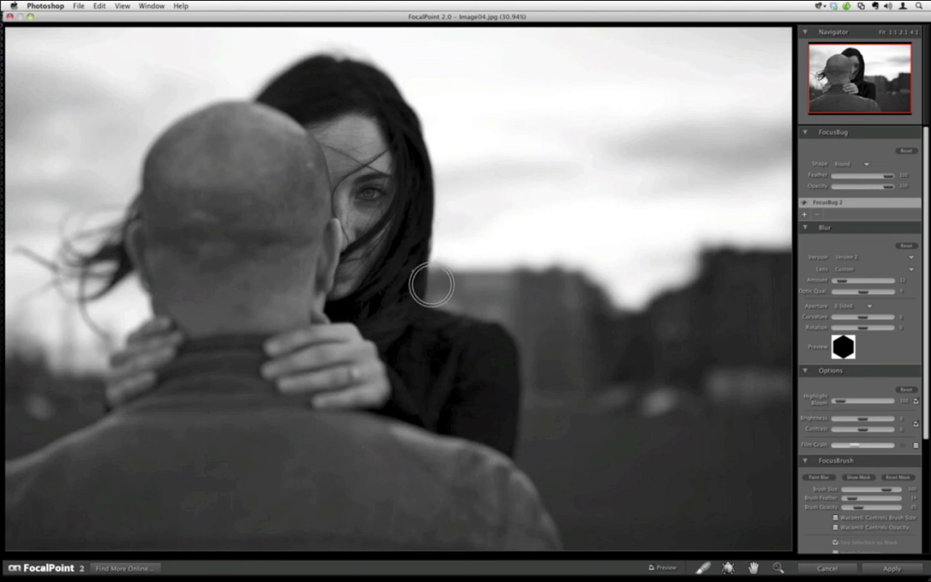
key("bracketleft")
key("bracketleft")
key("bracketleft")
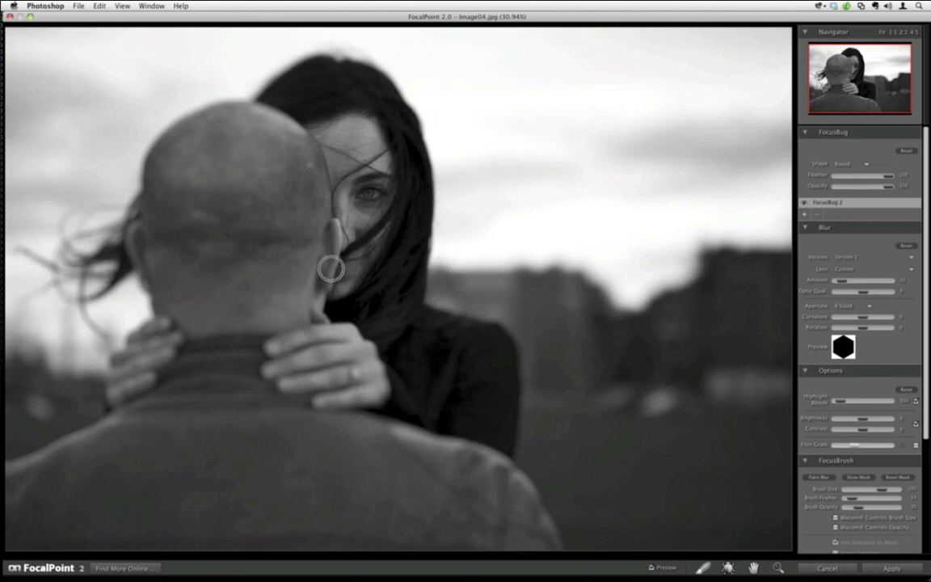
key("bracketright")
key("bracketright")
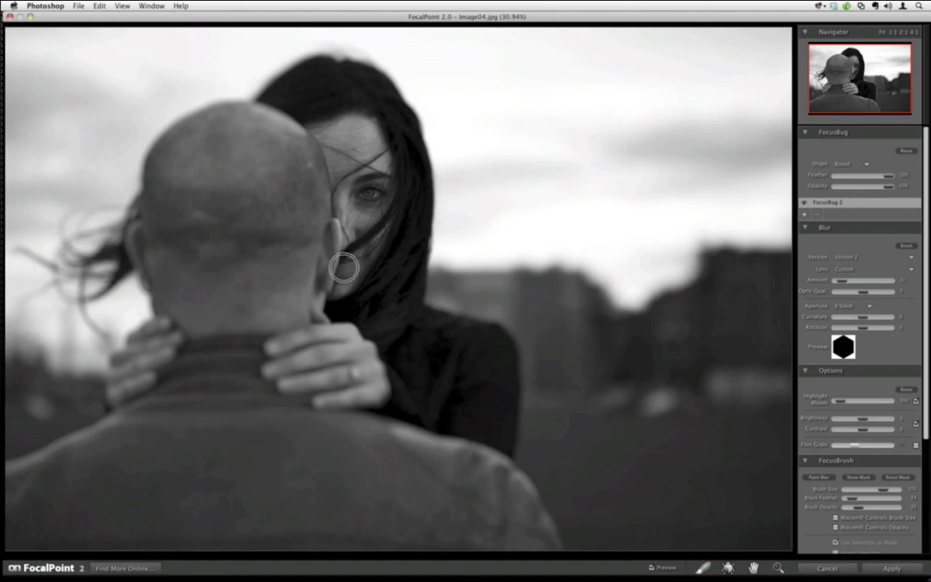
key("bracketright")
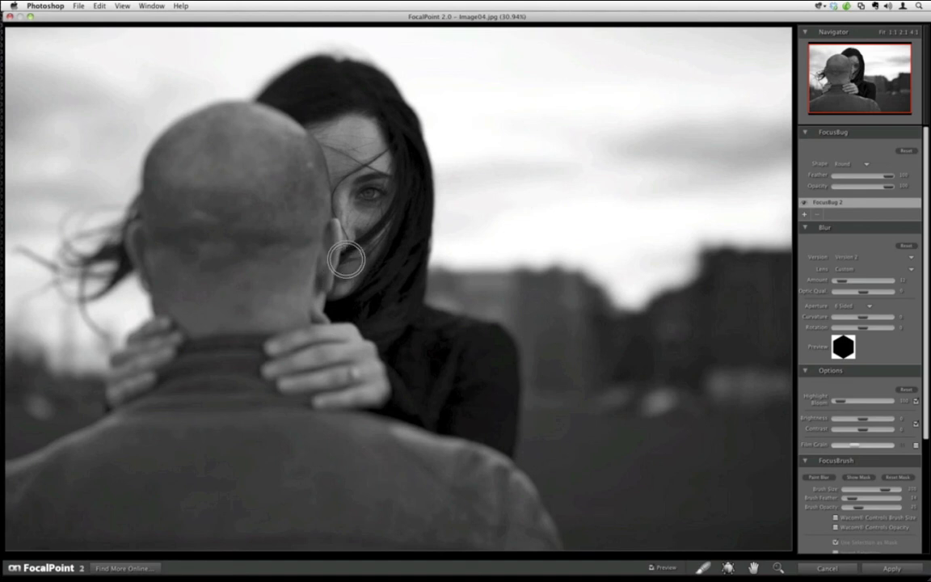
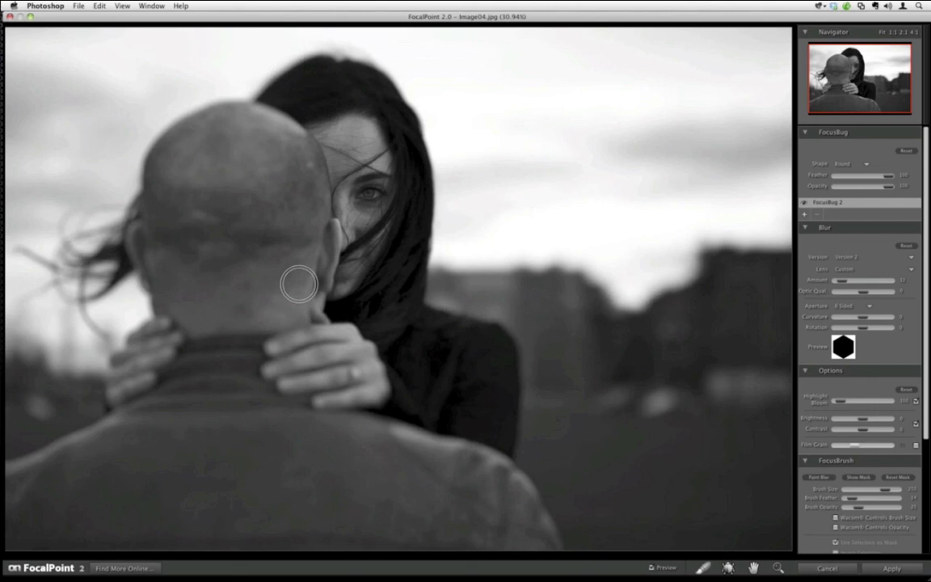
Compare the blur with the original, lower the brightness to about -17 and raise the contrast to about 16, then leave FocalPoint without applying
left_click(653, 568)
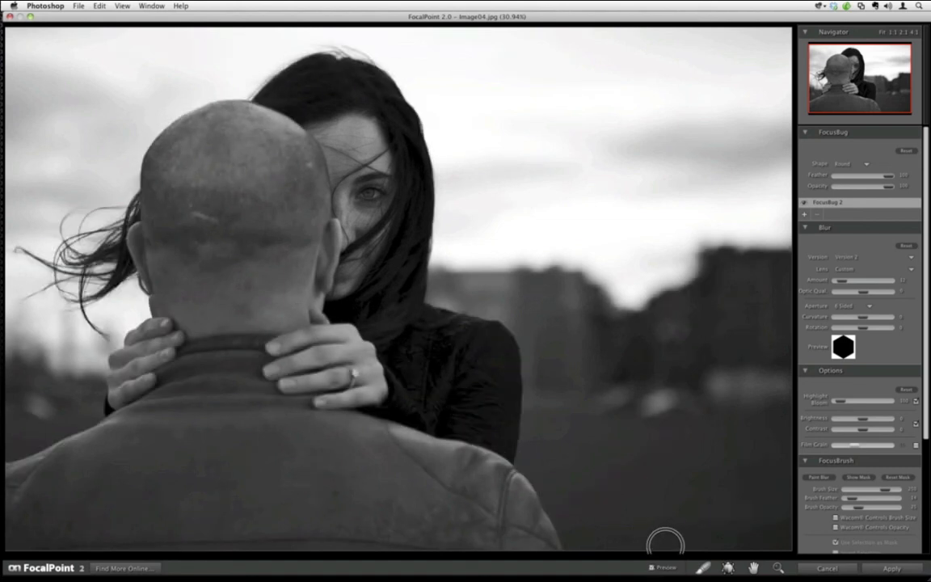
left_click(669, 568)
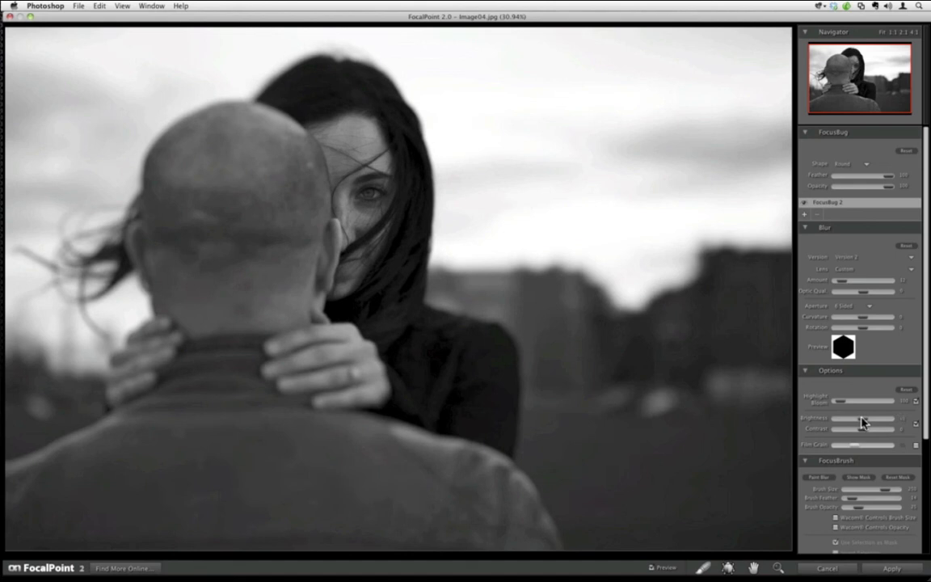
left_click_drag(862, 420, 867, 429)
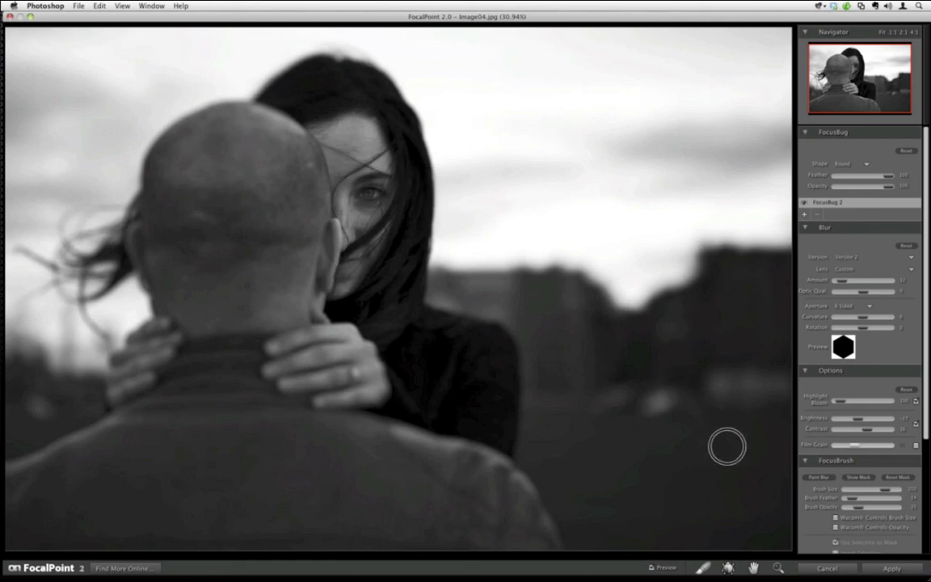
left_click(811, 570)
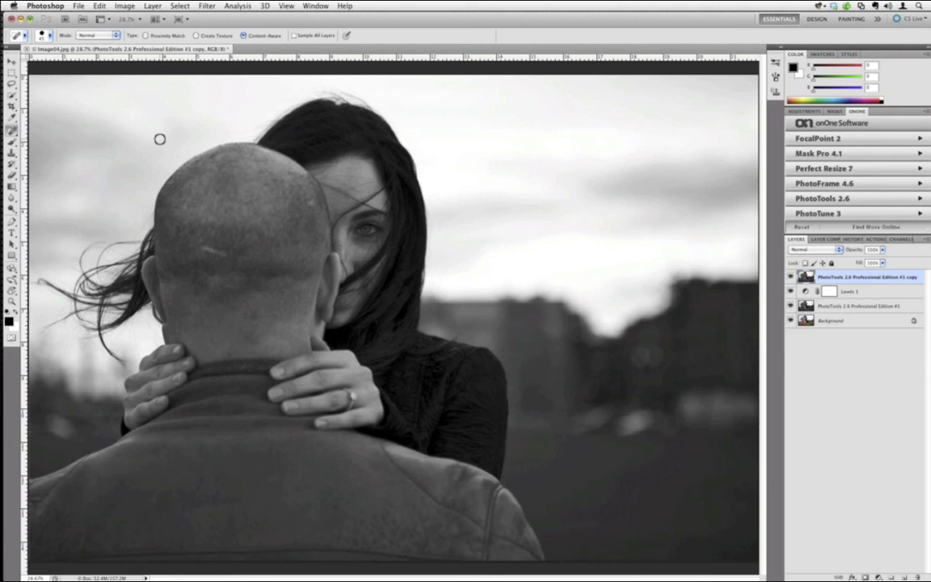
Close Image04.jpg without saving the changes
left_click(20, 18)
left_click(17, 253)
key("super+w")
key("super+d")
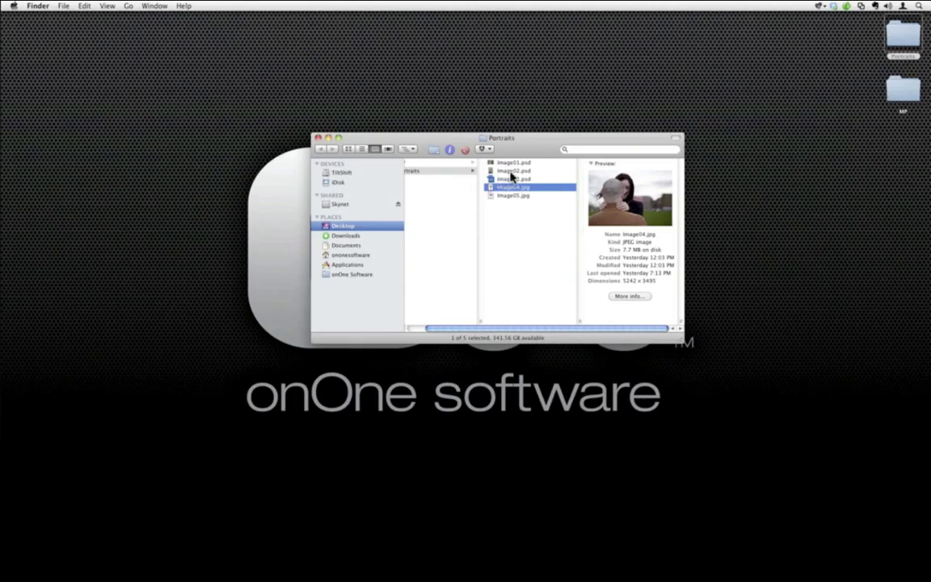
Select Image05.jpg in the Portraits folder and open it in Adobe Photoshop CS5
left_click(516, 173)
left_click(516, 196)
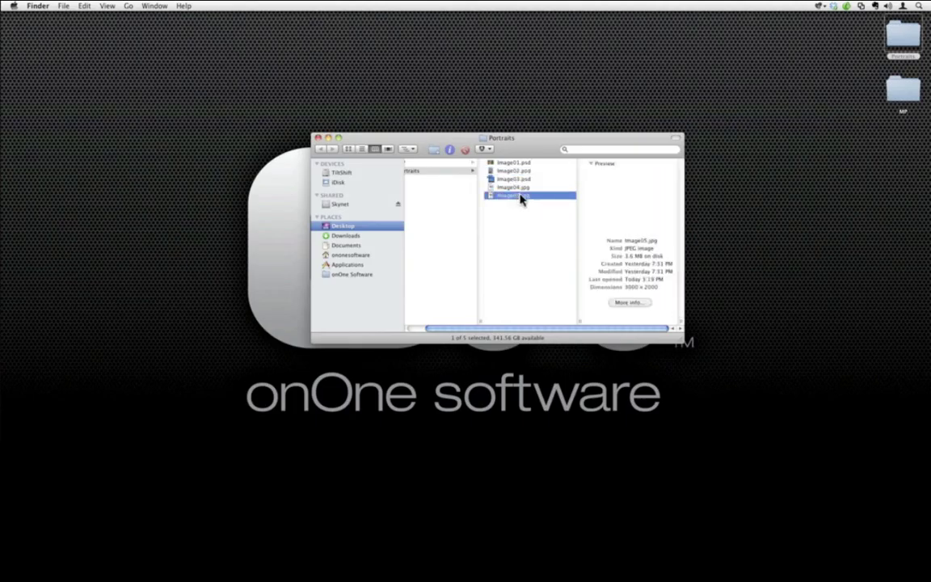
mouse_move(4, 227)
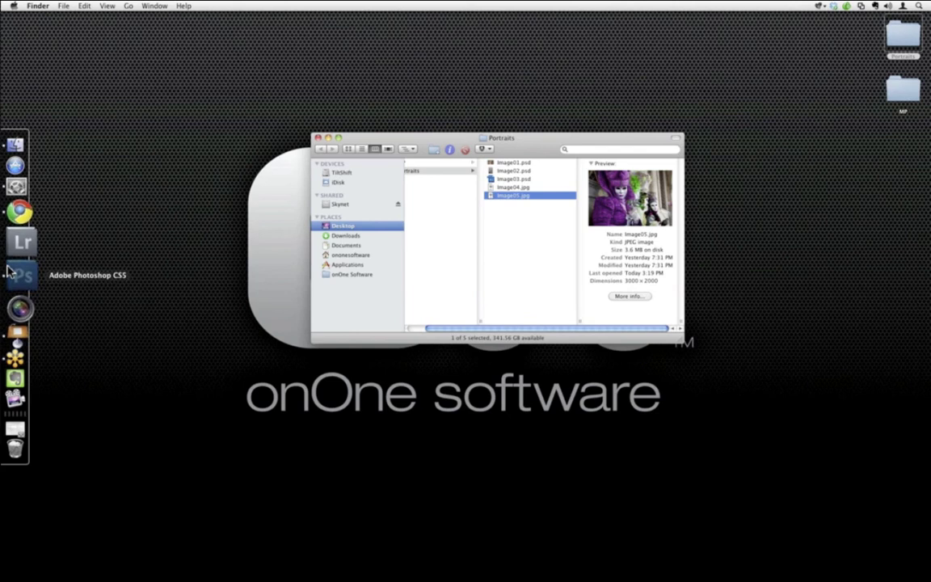
left_click(20, 275)
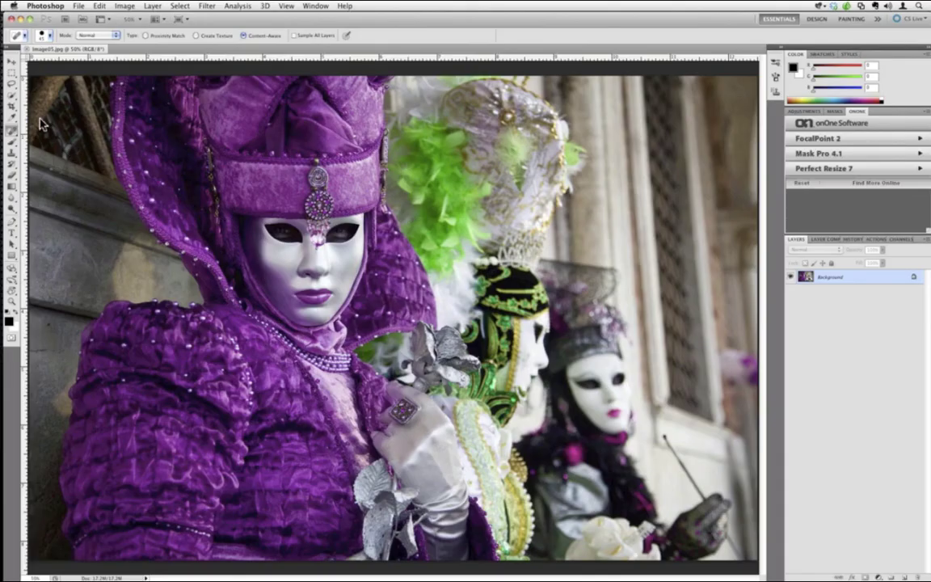
Quick-select the front figure's white mask and purple headband, and invert the selection
left_click(12, 95)
mouse_move(309, 232)
left_mouse_down()
mouse_move(267, 226)
mouse_move(258, 258)
mouse_move(299, 274)
mouse_move(279, 246)
mouse_move(243, 259)
mouse_move(266, 287)
mouse_move(222, 182)
mouse_move(275, 192)
mouse_move(300, 170)
mouse_move(303, 209)
left_mouse_up()
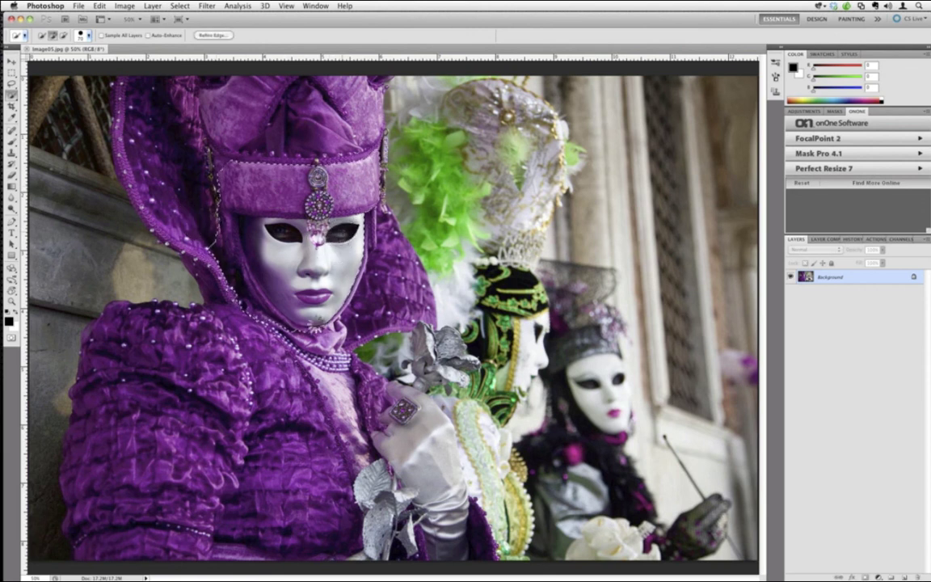
left_click(180, 6)
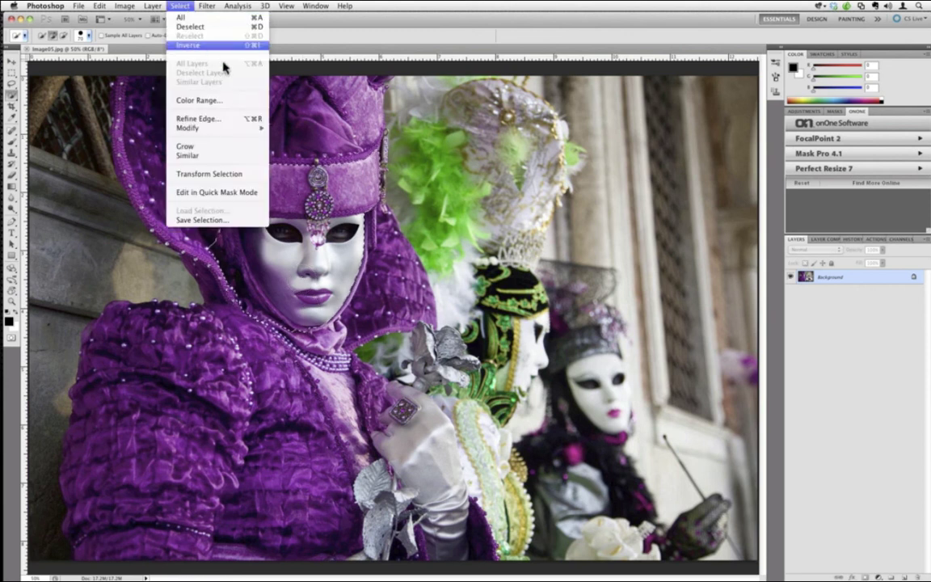
key("super+shift+i")
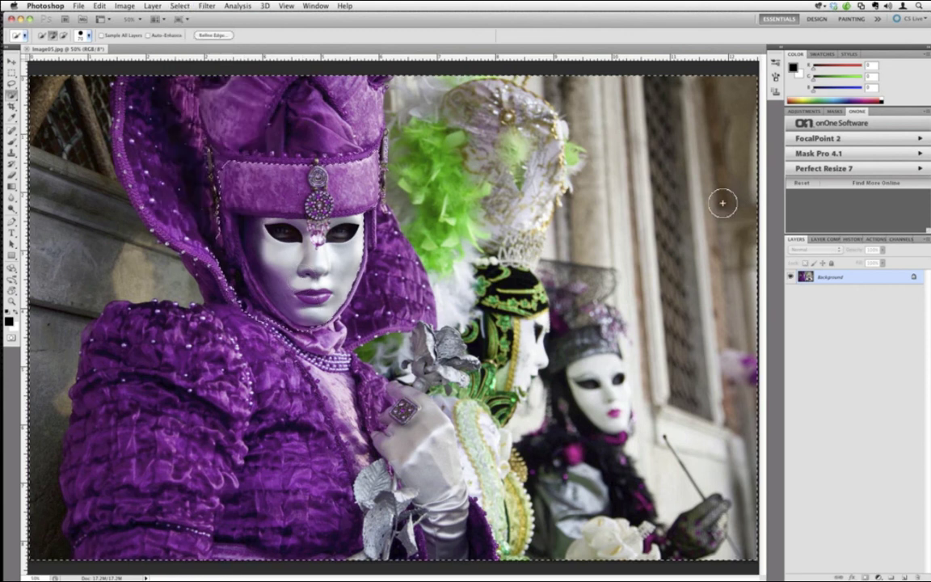
Try FocalPoint 2 with the selection, moving the FocusBug beside the mask's chin and raising the blur amount past halfway, and leave without applying
left_click(805, 141)
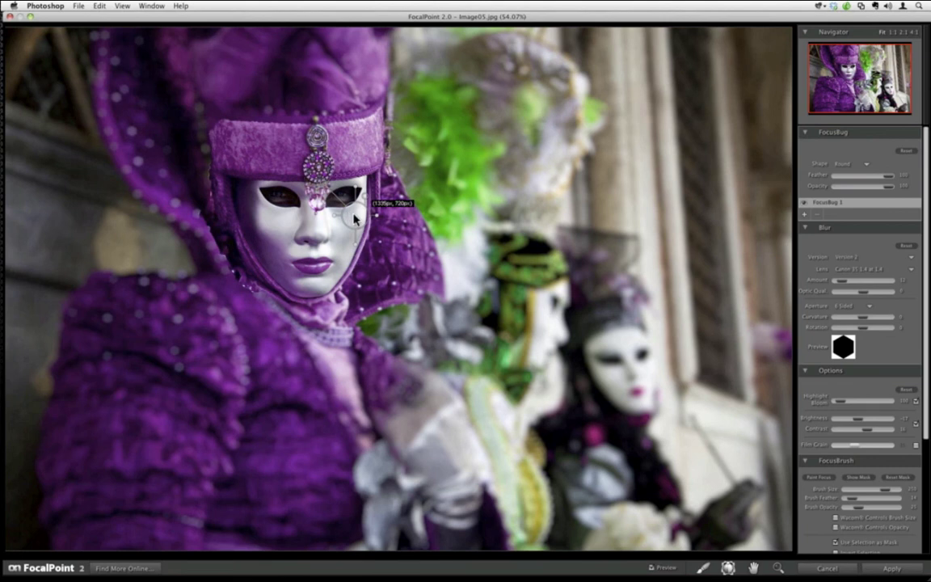
left_click_drag(379, 281, 364, 295)
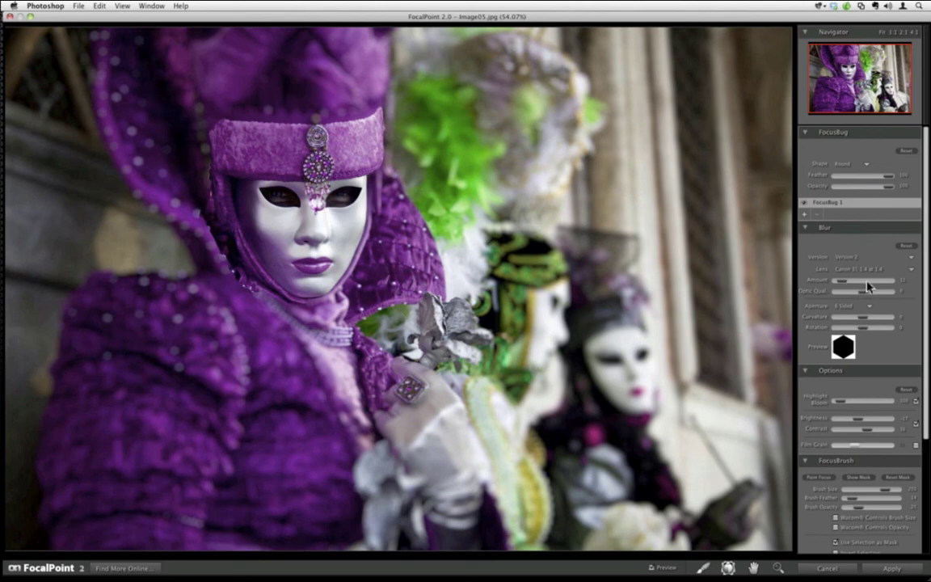
left_click_drag(868, 283, 873, 283)
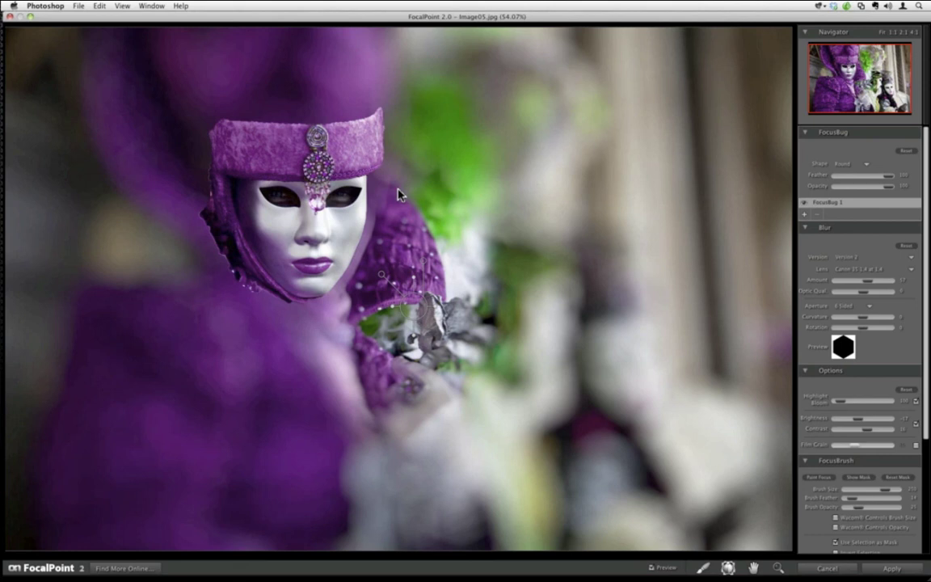
left_click(817, 570)
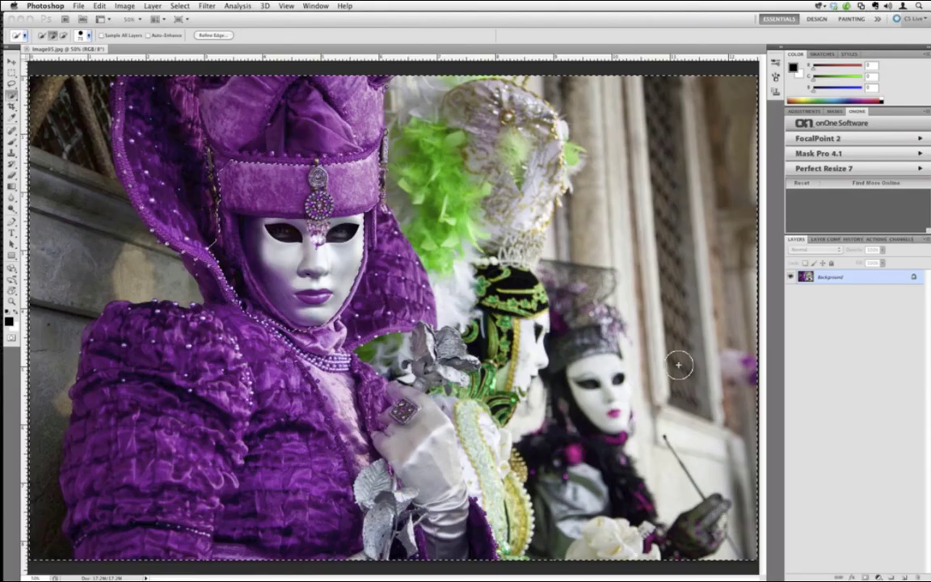